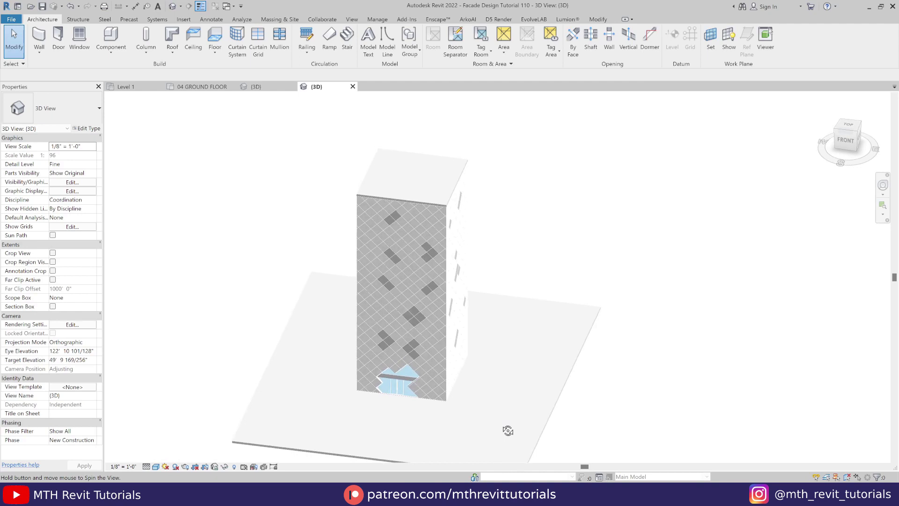
pyautogui.keyDown('shift'); pyautogui.moveTo(508, 429); pyautogui.dragTo(465, 346, button='middle'); pyautogui.keyUp('shift')
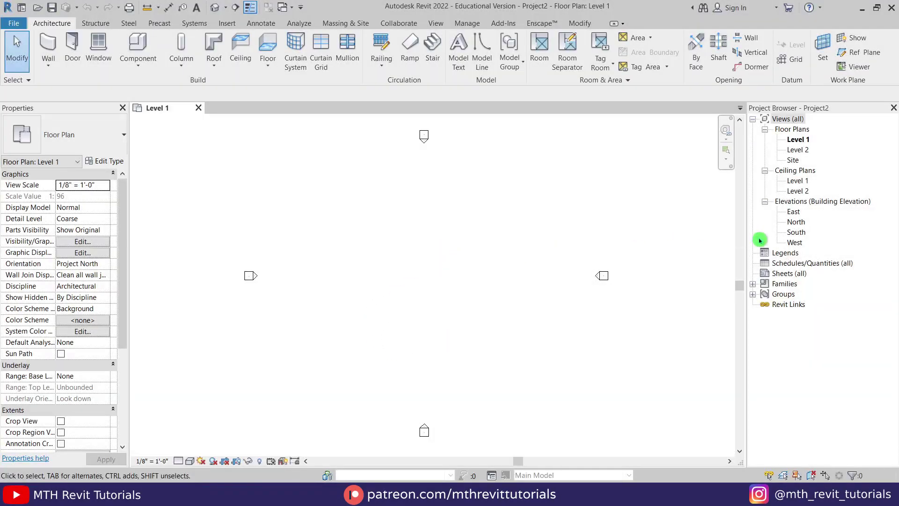
# Step: In the South elevation, array Level 2 upward at 10' spacing with a count of 10
pyautogui.doubleClick(796, 233)
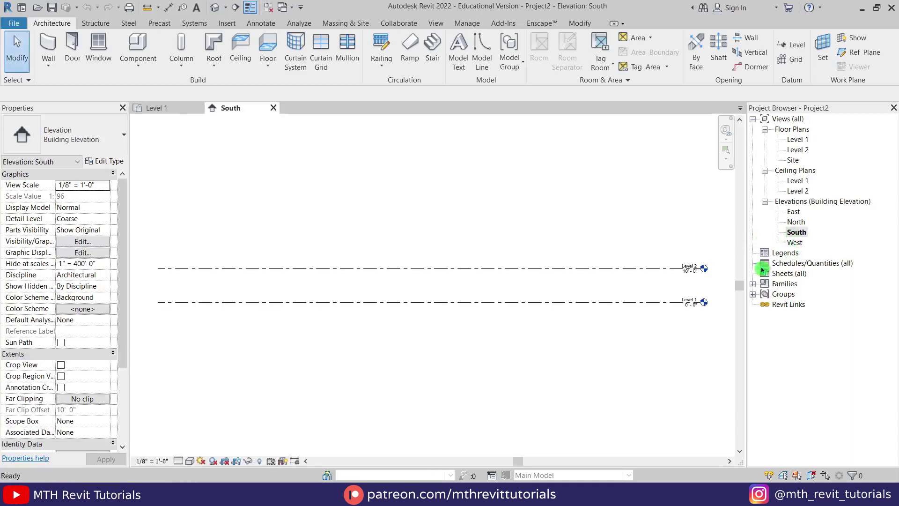
pyautogui.moveTo(472, 256); pyautogui.dragTo(498, 307, button='middle')
pyautogui.moveTo(520, 297); pyautogui.dragTo(491, 341)
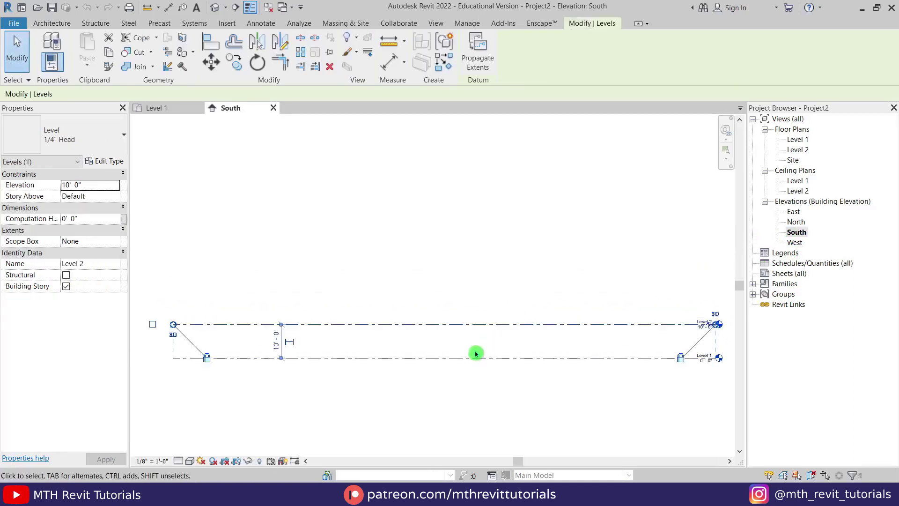
pyautogui.press('a')
pyautogui.press('r')
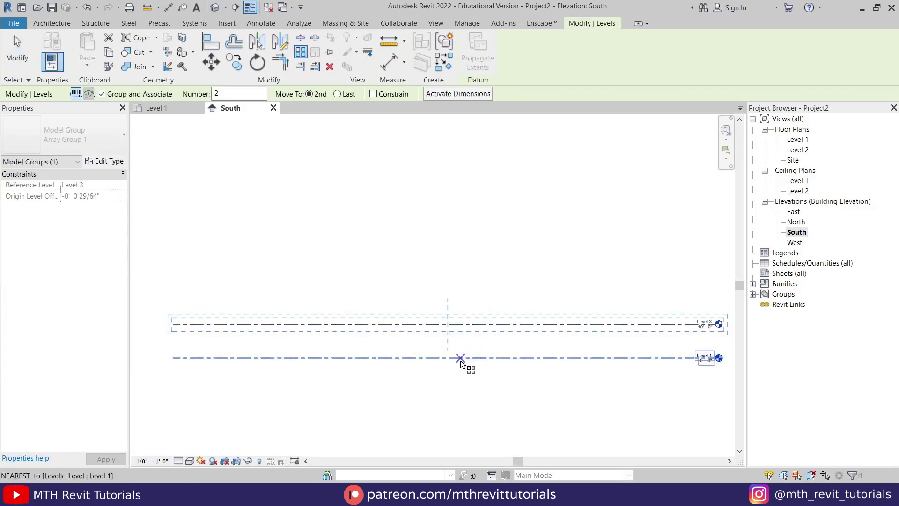
pyautogui.click(473, 351)
pyautogui.click(440, 311)
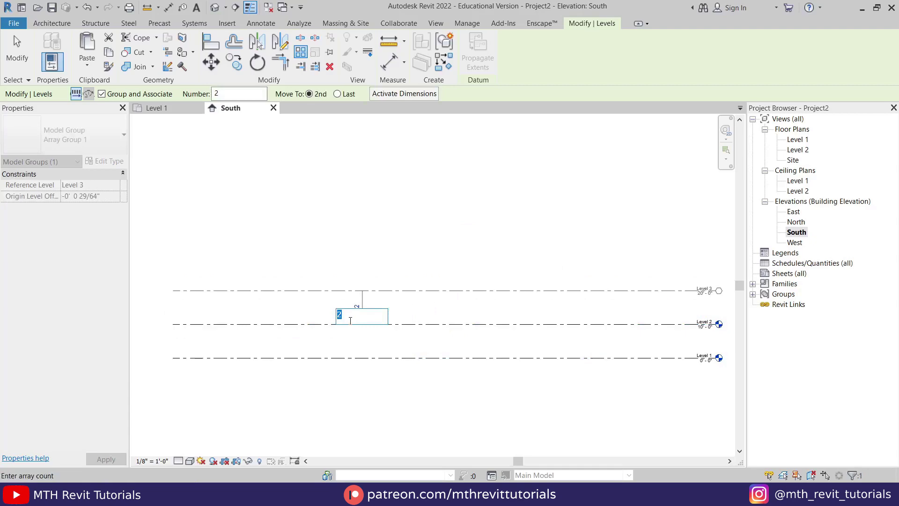
pyautogui.write('10')
pyautogui.press('Return')
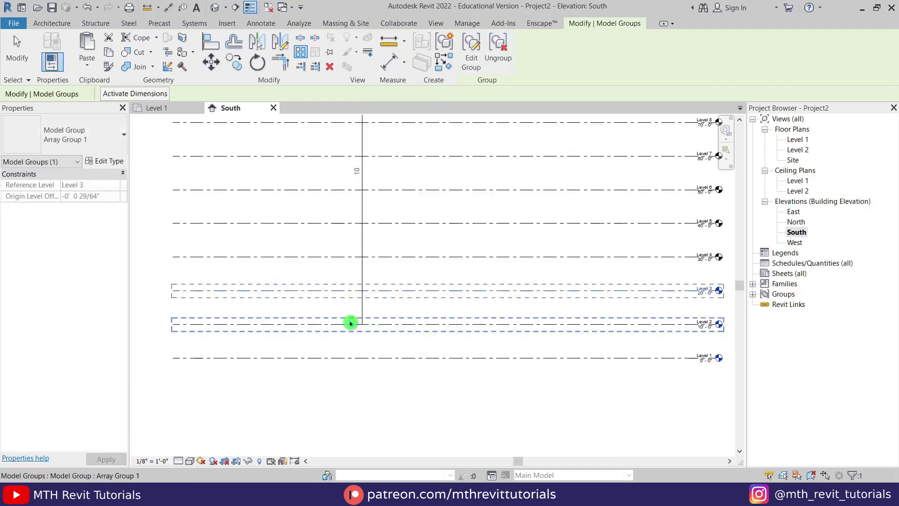
pyautogui.scroll(-2, 384, 314)
pyautogui.scroll(1, 412, 277)
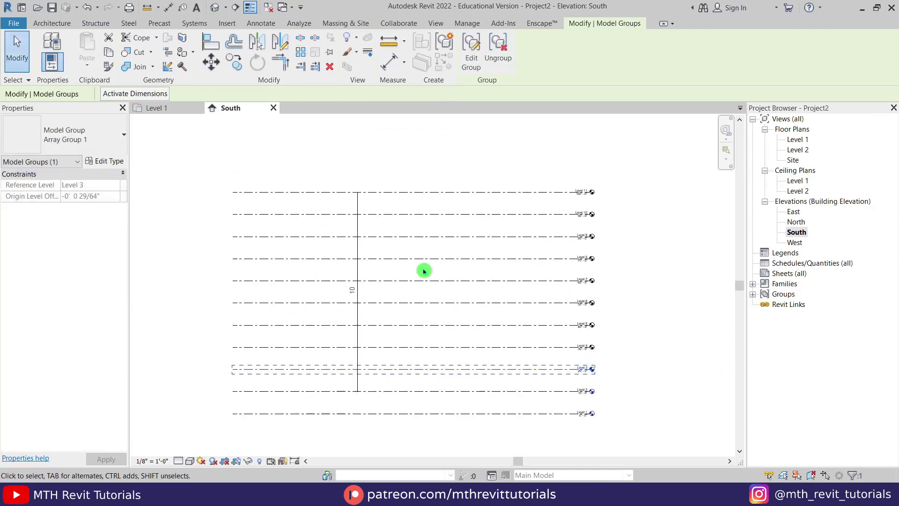
pyautogui.press('Escape')
pyautogui.scroll(1, 529, 281)
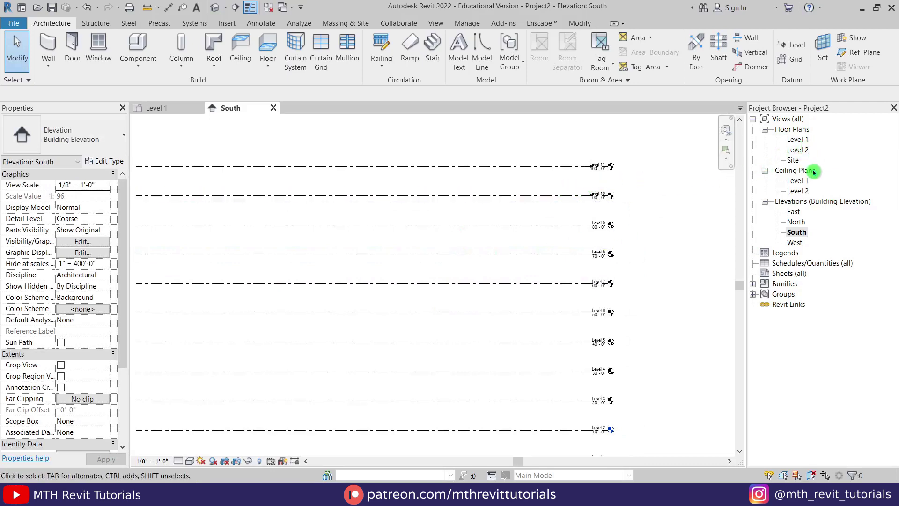
# Step: Create floor plan views for Level 3 through Level 11
pyautogui.moveTo(552, 340); pyautogui.dragTo(530, 295, button='middle')
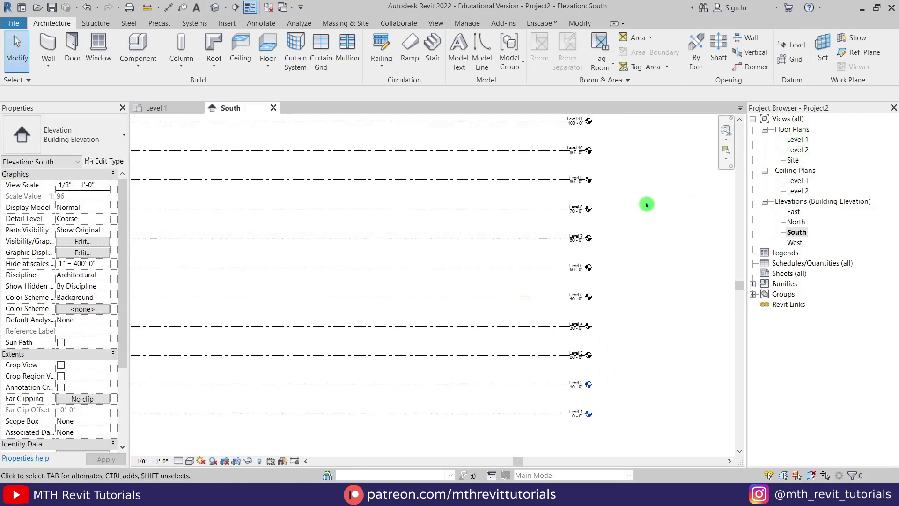
pyautogui.moveTo(645, 203); pyautogui.dragTo(651, 225, button='middle')
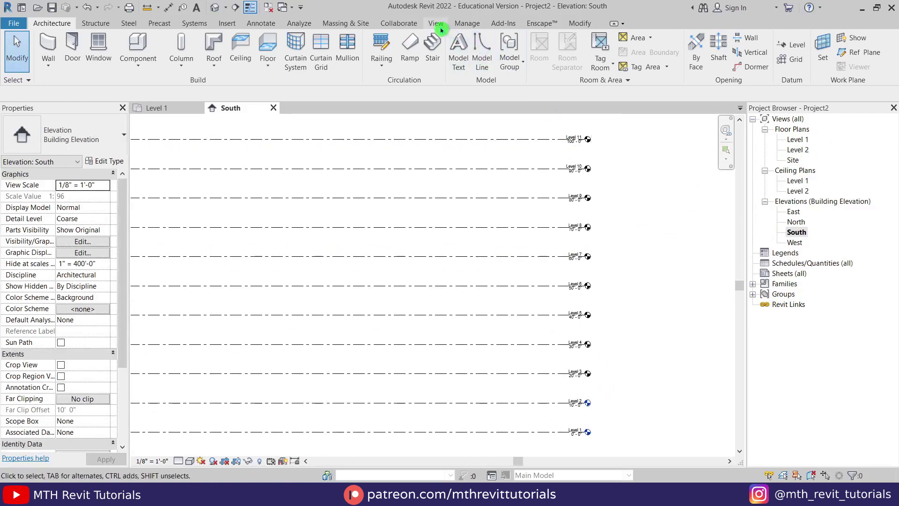
pyautogui.click(436, 23)
pyautogui.click(462, 39)
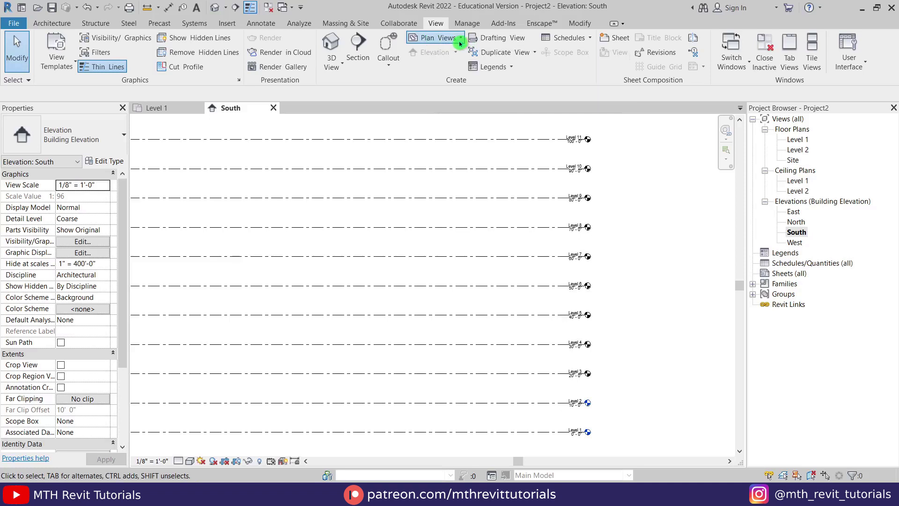
pyautogui.click(480, 65)
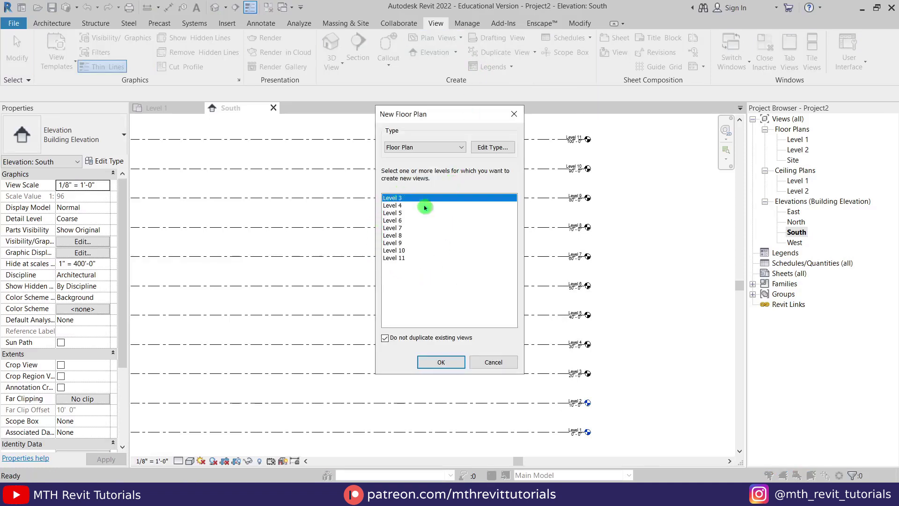
pyautogui.keyDown('shift'); pyautogui.click(405, 260); pyautogui.keyUp('shift')
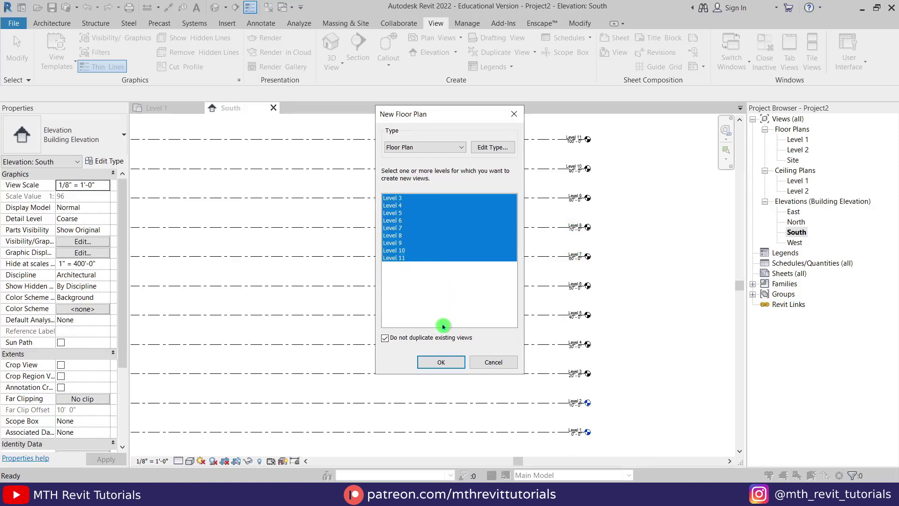
pyautogui.click(440, 363)
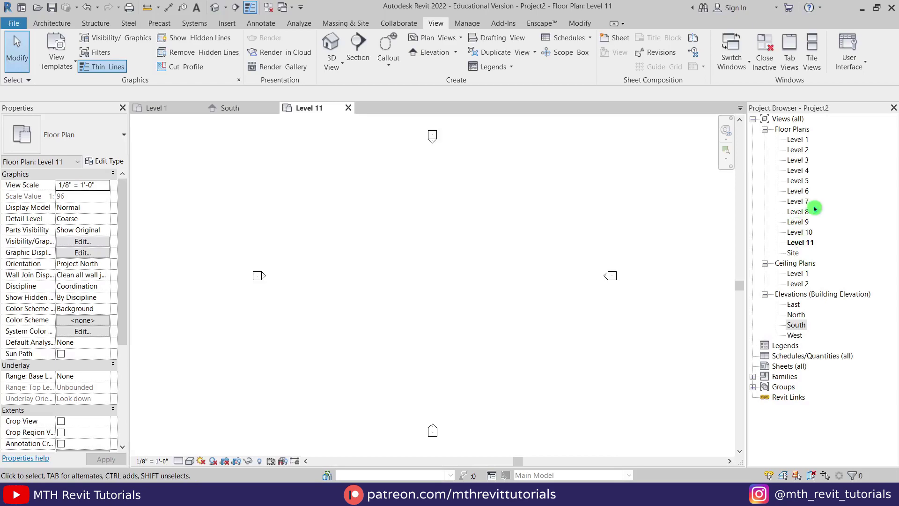
# Step: In the Level 1 floor plan, start a Storefront curtain wall with its top constraint up to Level 11
pyautogui.scroll(-2, 478, 281)
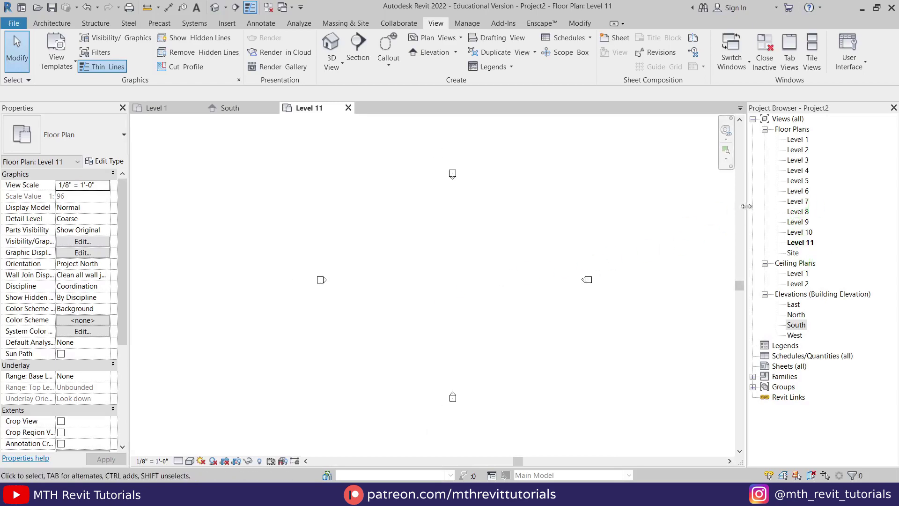
pyautogui.doubleClick(798, 142)
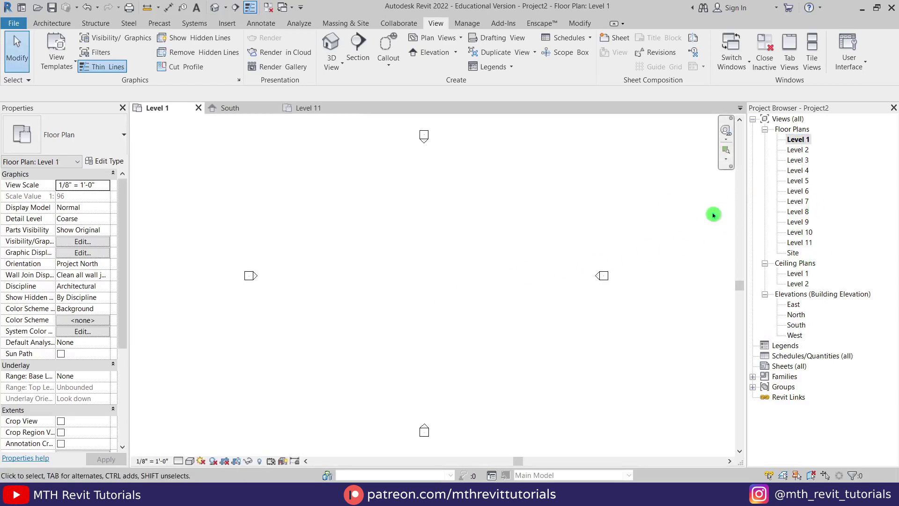
pyautogui.moveTo(373, 258); pyautogui.dragTo(375, 265, button='middle')
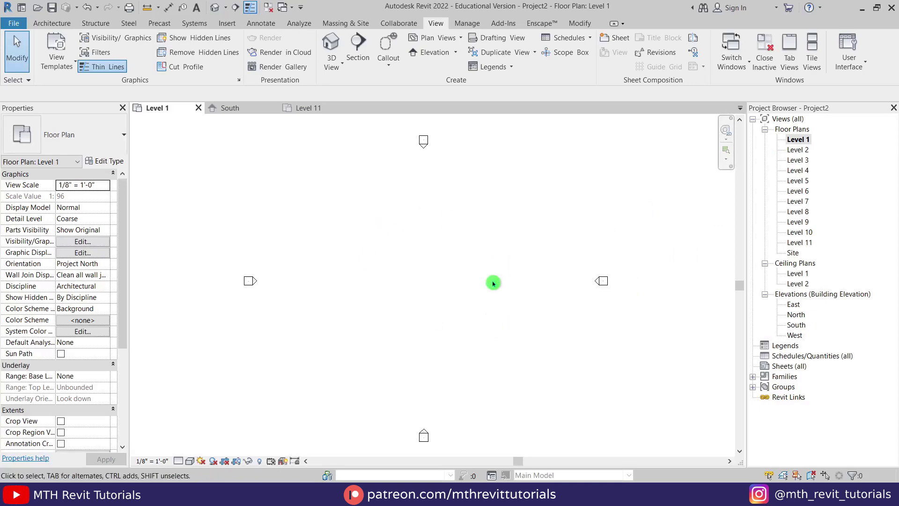
pyautogui.click(55, 23)
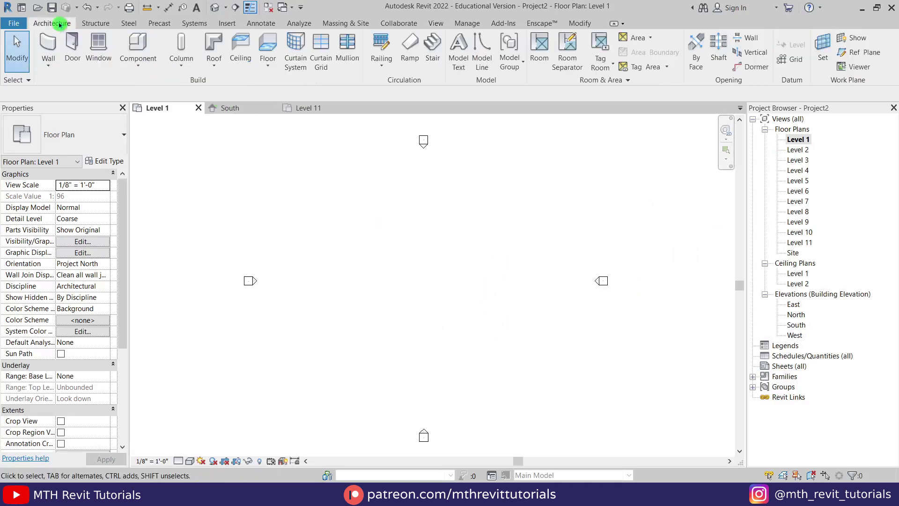
pyautogui.click(45, 43)
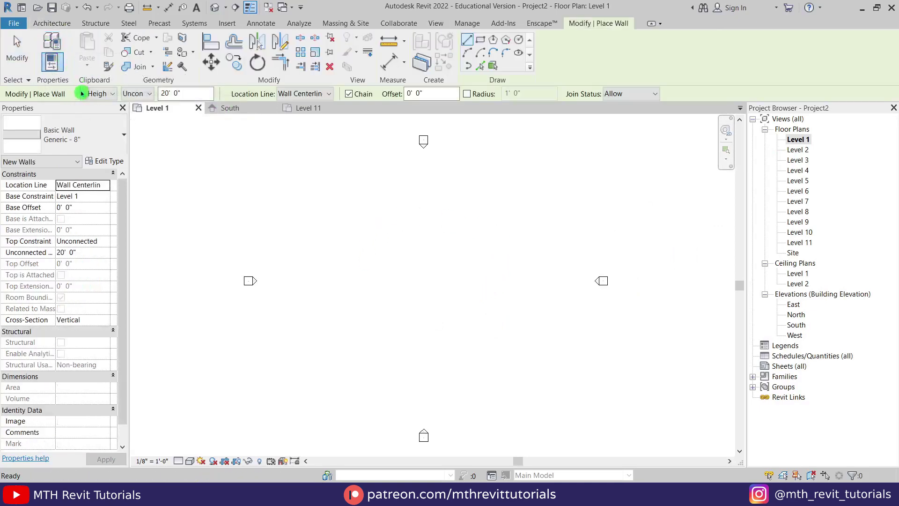
pyautogui.click(94, 137)
pyautogui.scroll(-2, 113, 281)
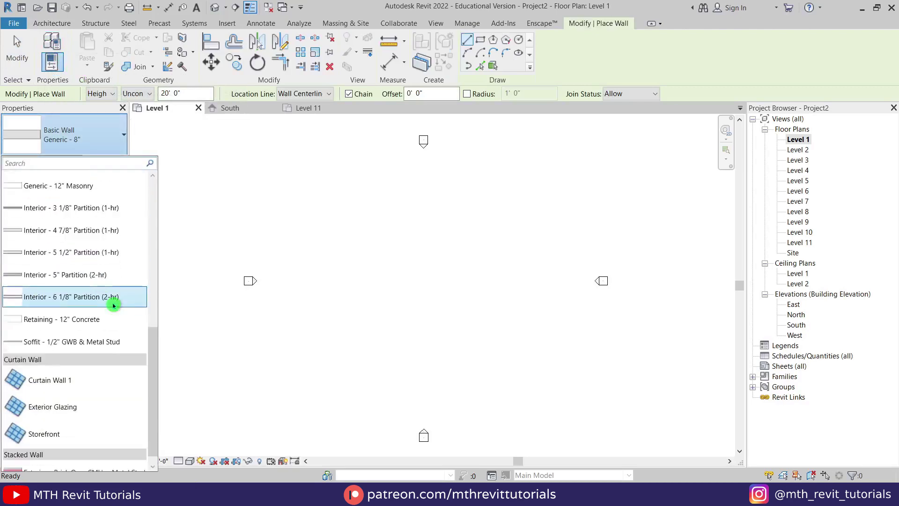
pyautogui.click(73, 435)
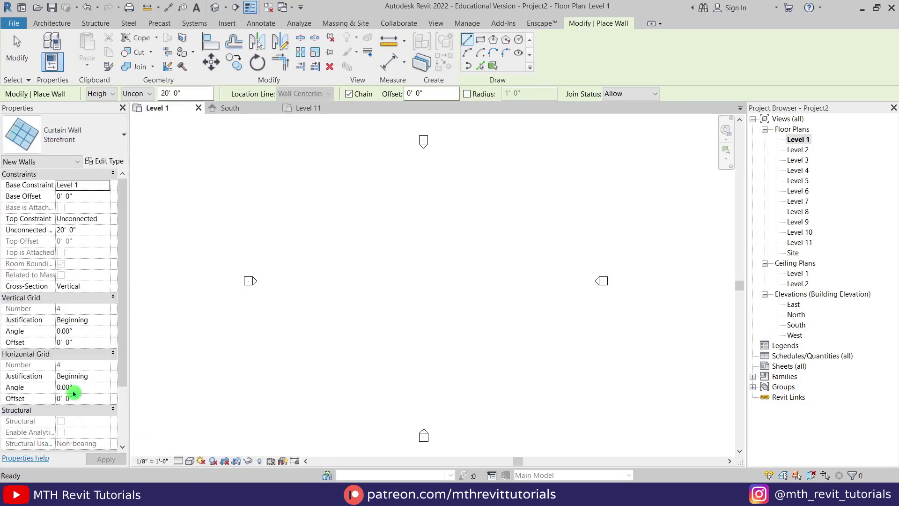
pyautogui.click(105, 219)
pyautogui.scroll(-2, 102, 262)
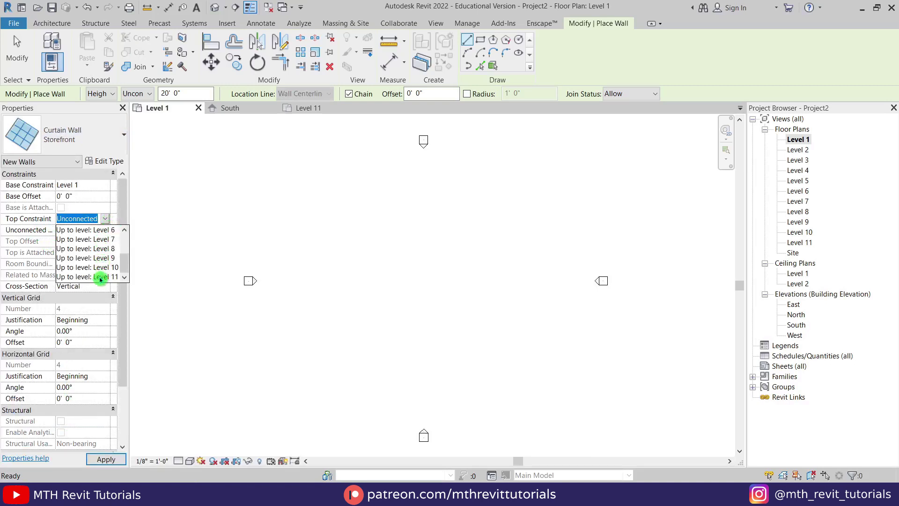
pyautogui.click(100, 277)
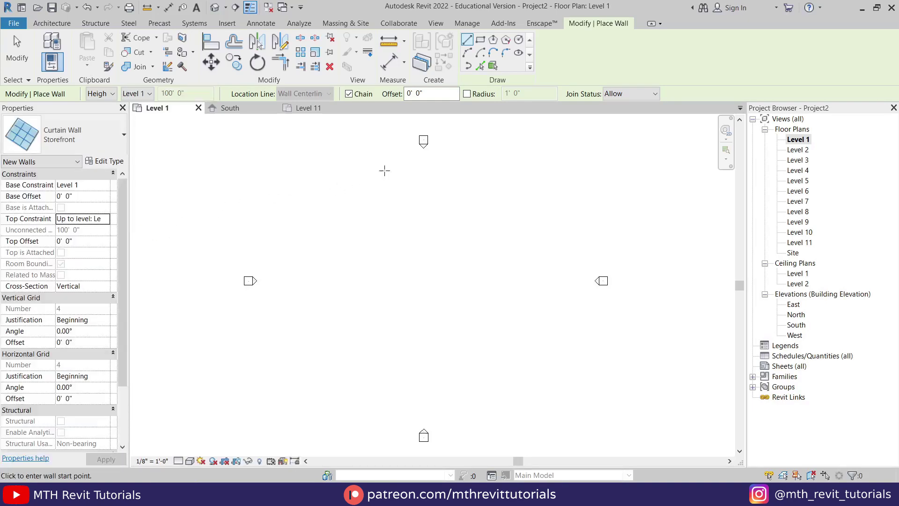
# Step: Draw a rectangle of Storefront curtain walls about 36' by 36' between the elevation markers
pyautogui.click(480, 39)
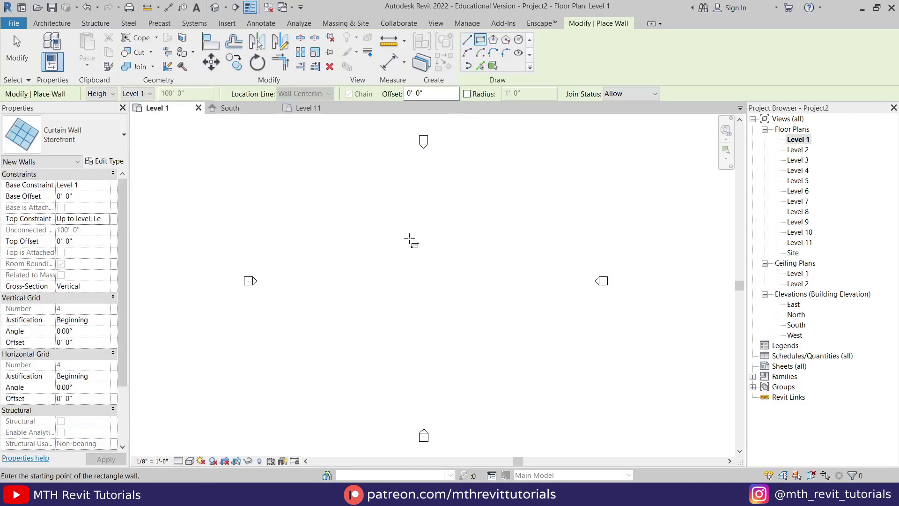
pyautogui.click(391, 244)
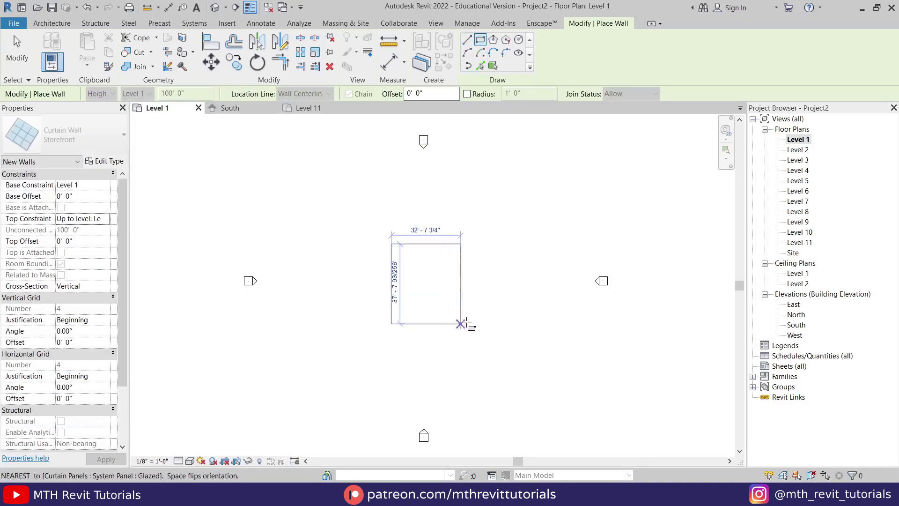
pyautogui.scroll(3, 458, 301)
pyautogui.click(458, 300)
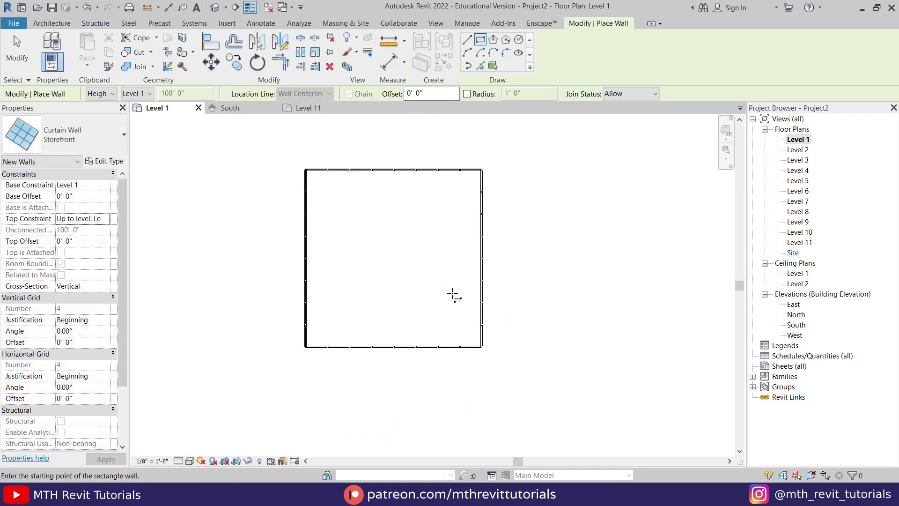
pyautogui.press('Escape')
pyautogui.press('Escape')
# Step: Move the east curtain wall by setting its temporary dimension from the west wall to 40'
pyautogui.click(480, 258)
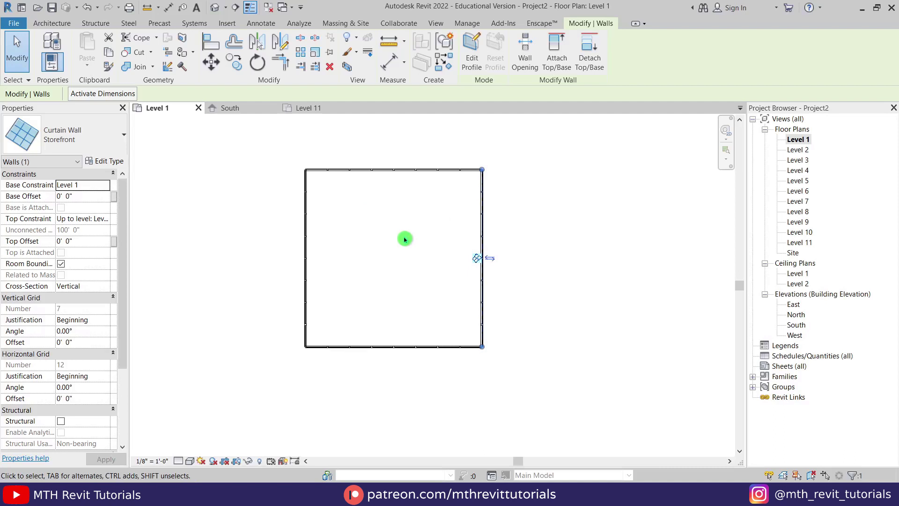
pyautogui.moveTo(379, 201); pyautogui.dragTo(391, 247, button='middle')
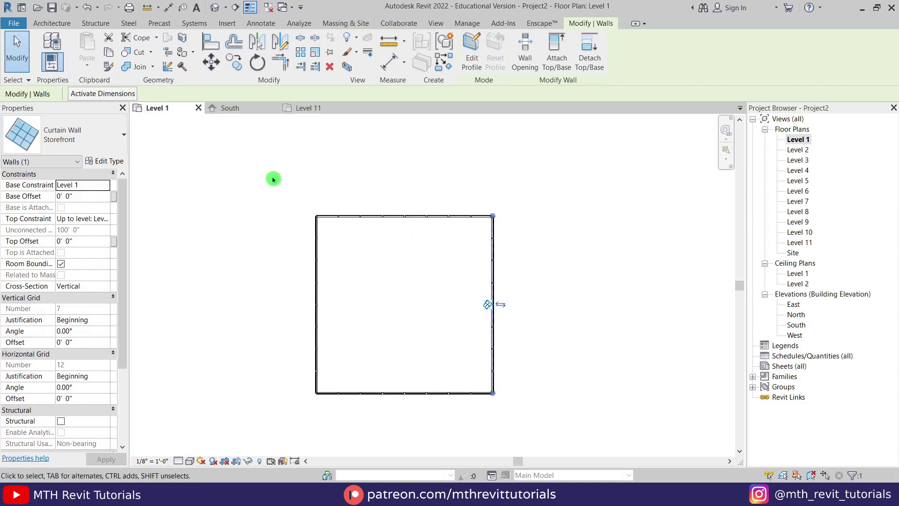
pyautogui.click(114, 96)
pyautogui.moveTo(330, 314); pyautogui.dragTo(330, 283, button='middle')
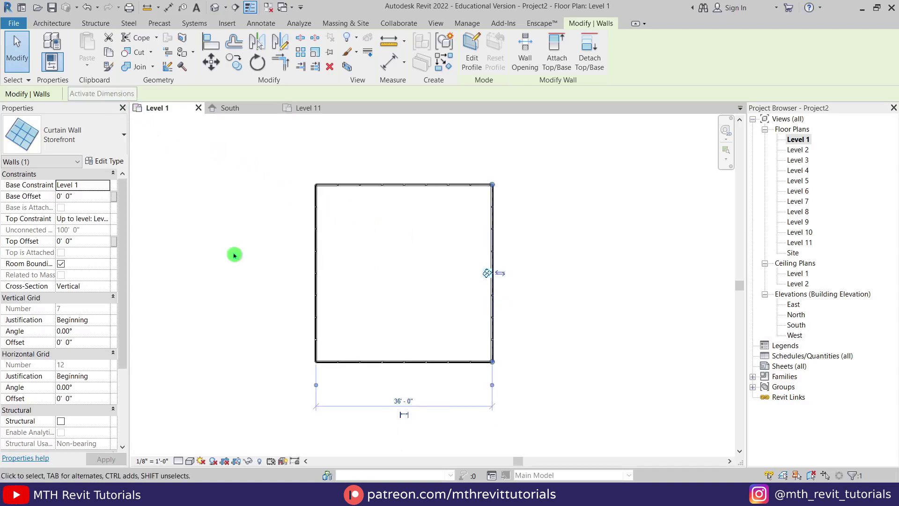
pyautogui.click(403, 402)
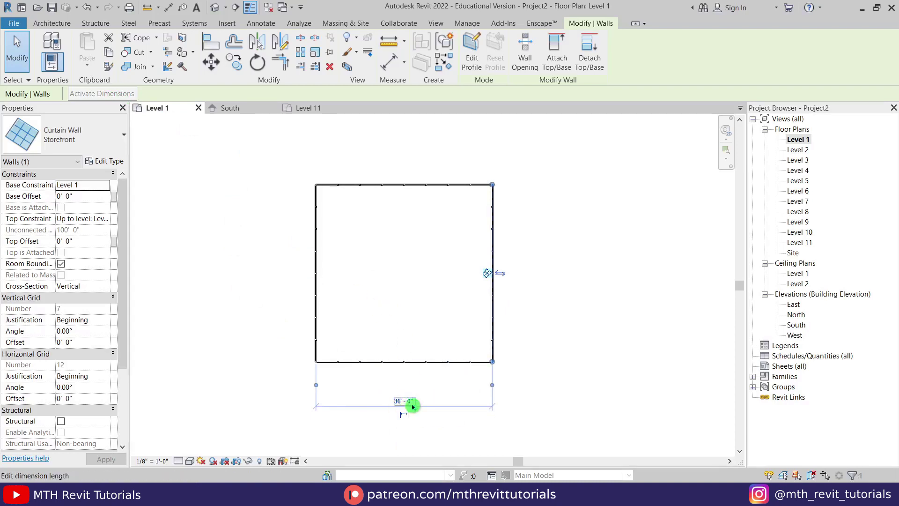
pyautogui.click(411, 403)
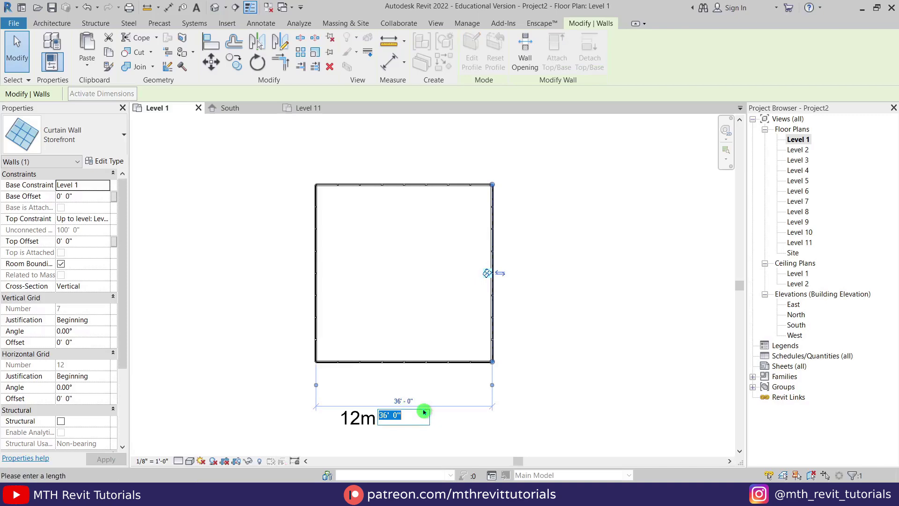
pyautogui.write('12m')
pyautogui.press('Return')
pyautogui.click(413, 373)
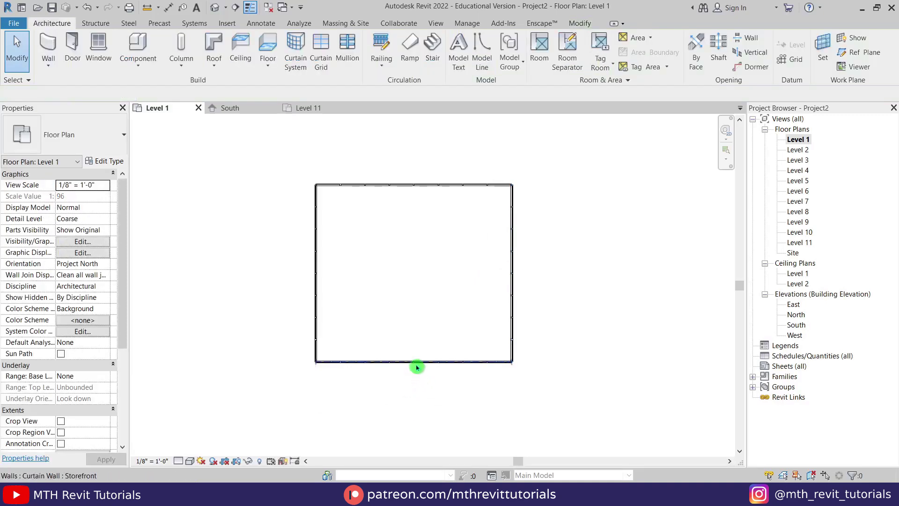
# Step: Move the south curtain wall by setting its temporary dimension from the north wall to 40'
pyautogui.click(416, 365)
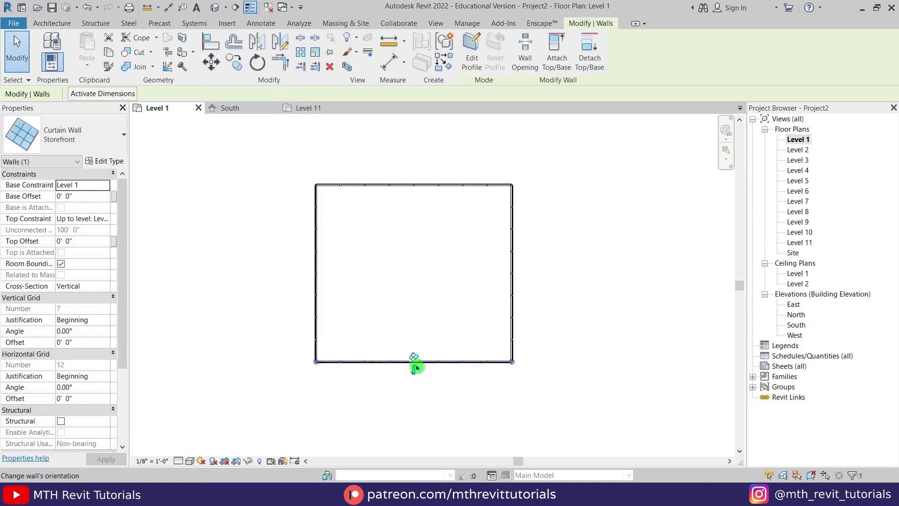
pyautogui.click(124, 93)
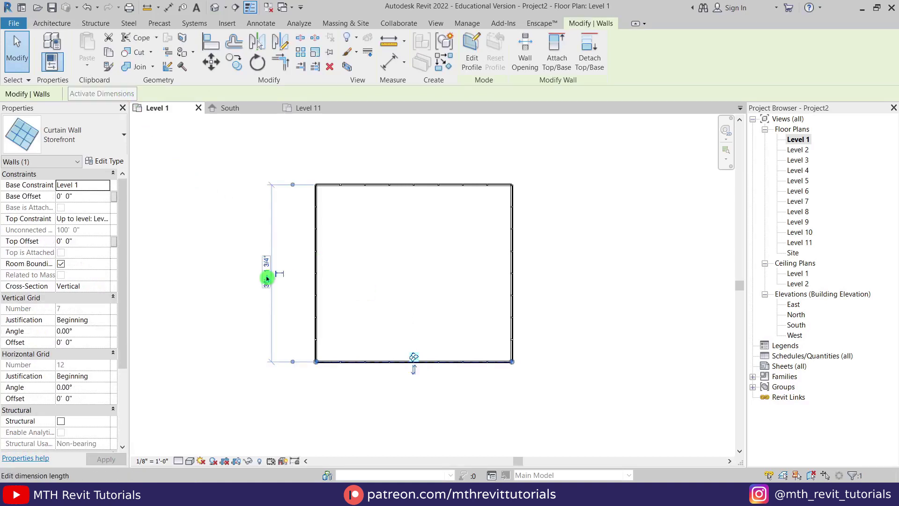
pyautogui.click(266, 276)
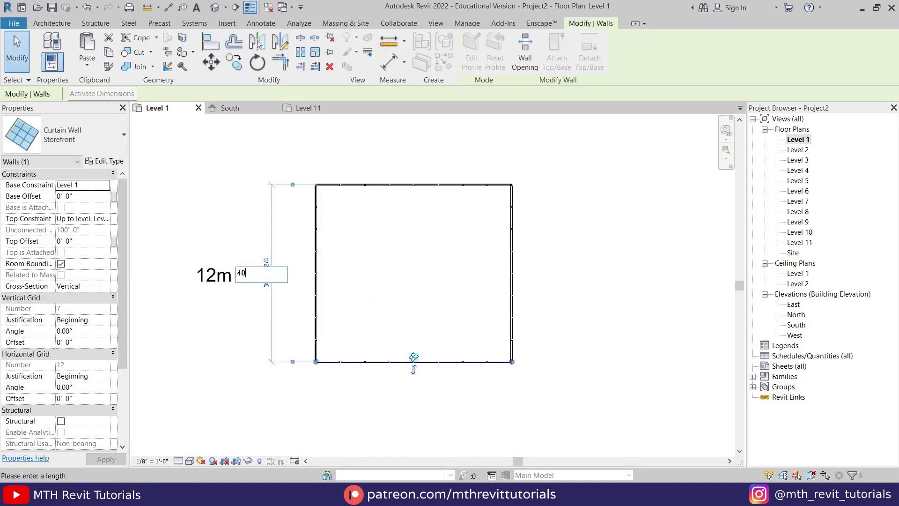
pyautogui.press('Return')
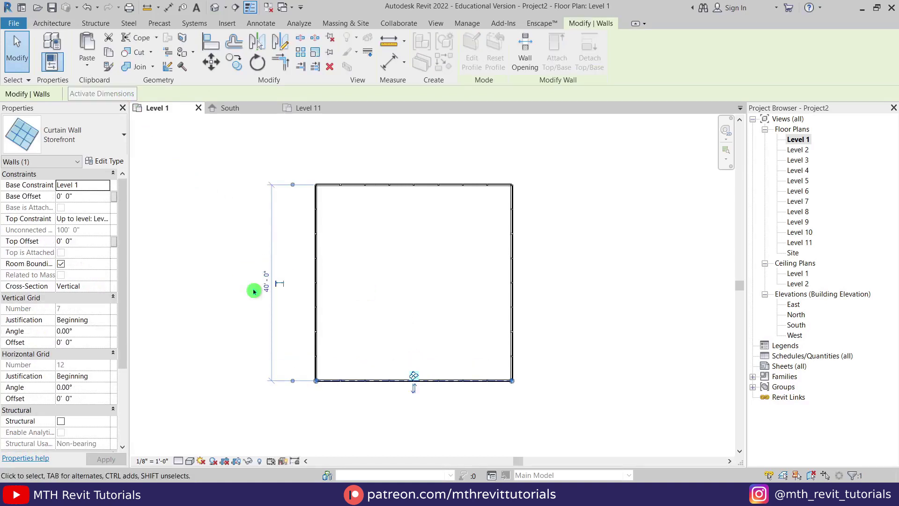
pyautogui.press('Escape')
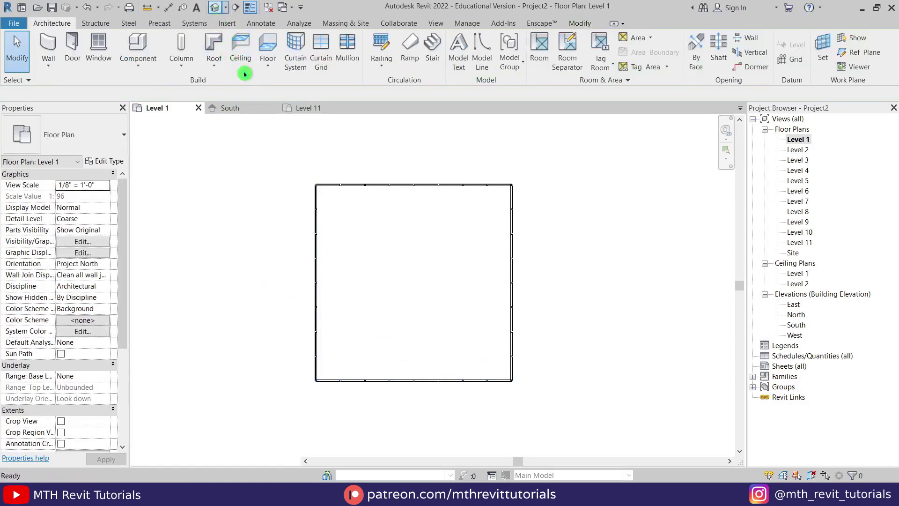
# Step: In the 3D view, set the Storefront curtain wall type's vertical and horizontal grid spacing to 4' 0"
pyautogui.keyDown('shift'); pyautogui.moveTo(412, 281); pyautogui.dragTo(370, 305, button='middle'); pyautogui.keyUp('shift')
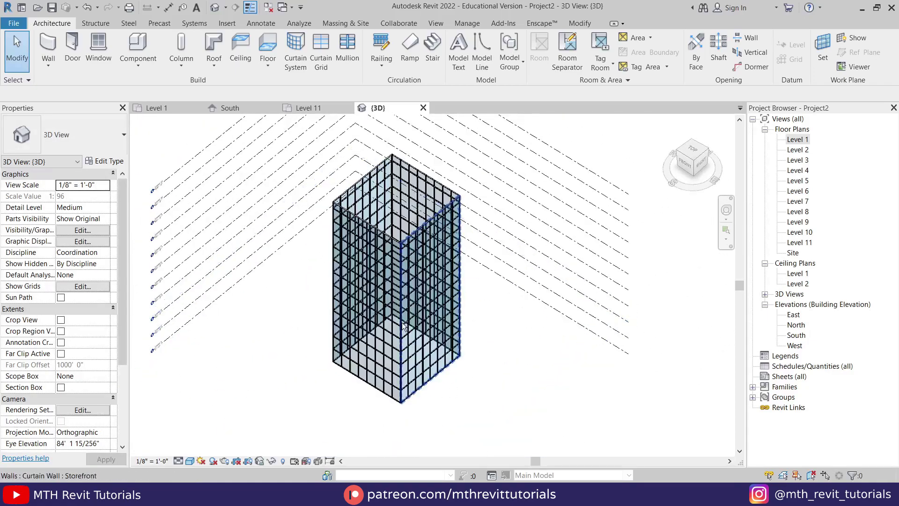
pyautogui.scroll(5, 369, 305)
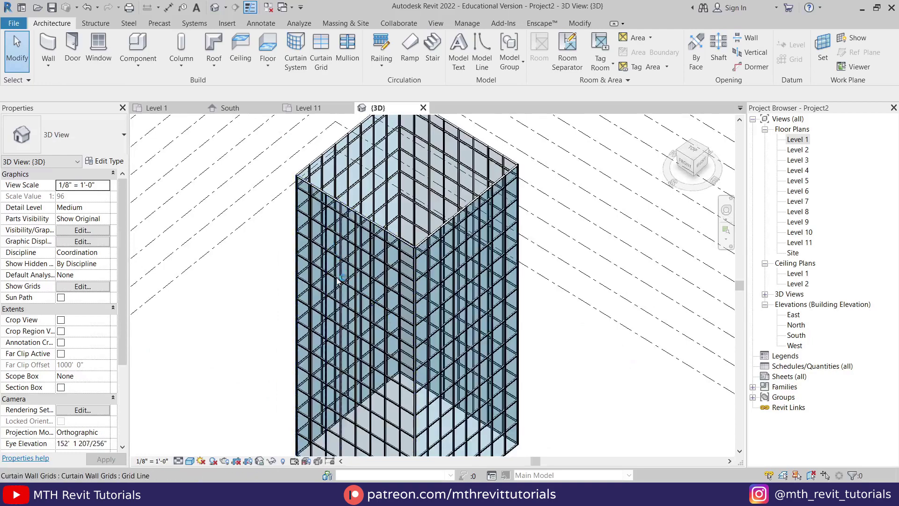
pyautogui.scroll(4, 351, 217)
pyautogui.scroll(-2, 328, 202)
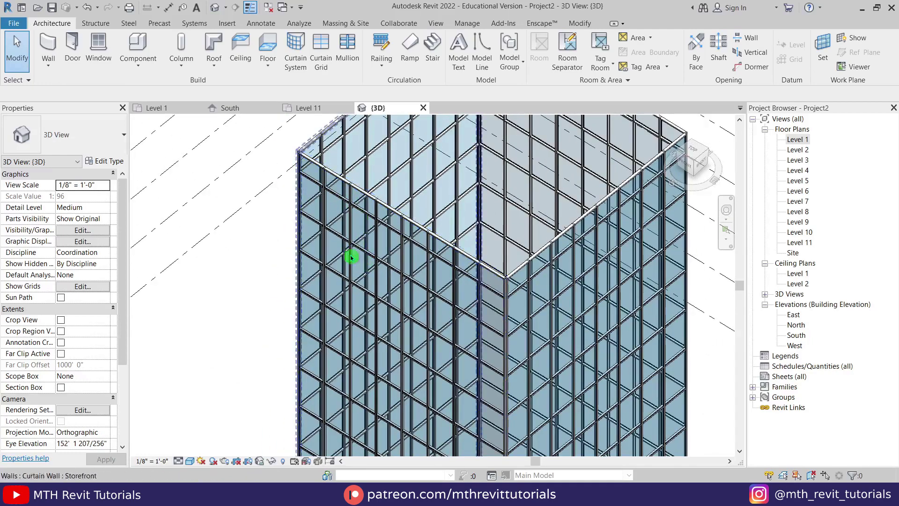
pyautogui.scroll(3, 331, 215)
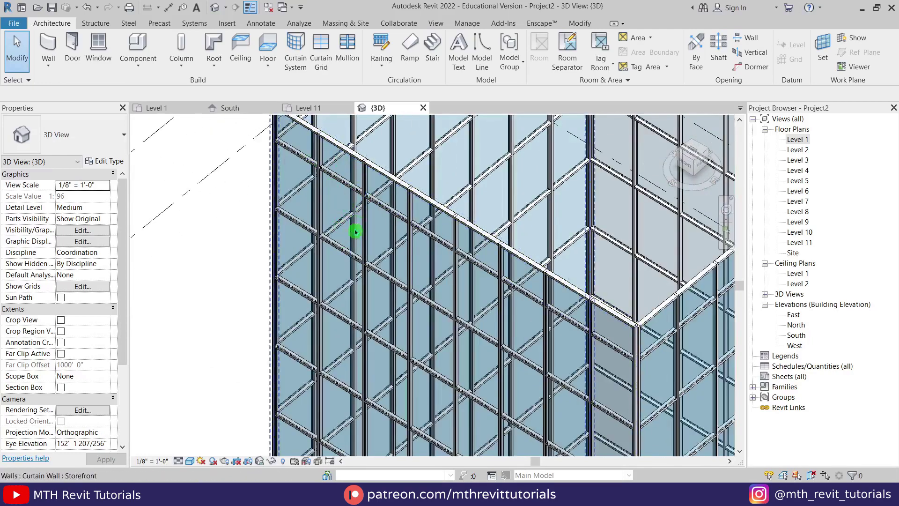
pyautogui.scroll(3, 328, 188)
pyautogui.scroll(-2, 340, 204)
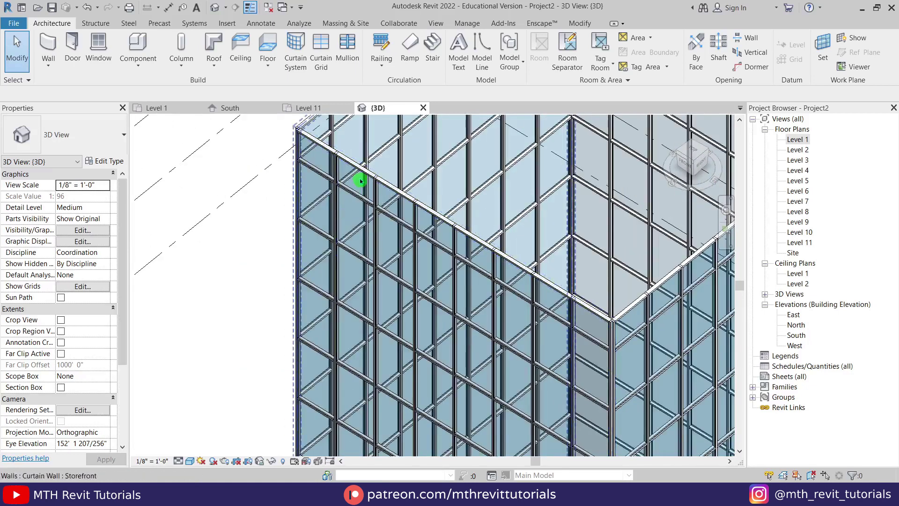
pyautogui.click(363, 178)
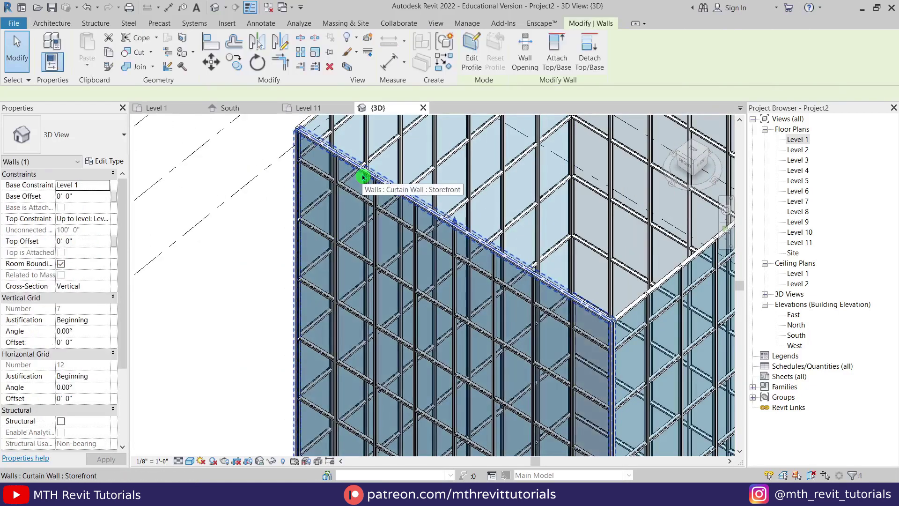
pyautogui.click(107, 162)
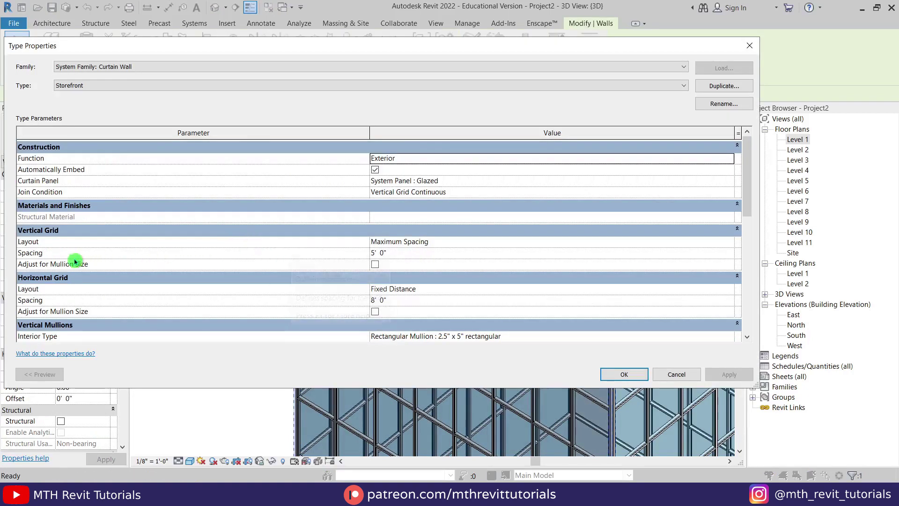
pyautogui.moveTo(49, 246)
pyautogui.click(408, 252)
pyautogui.write('4')
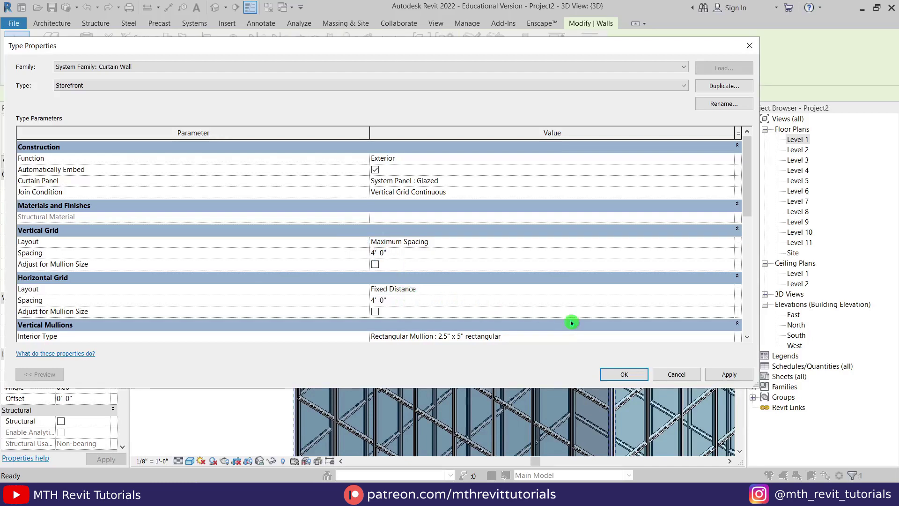
pyautogui.scroll(-3, 539, 319)
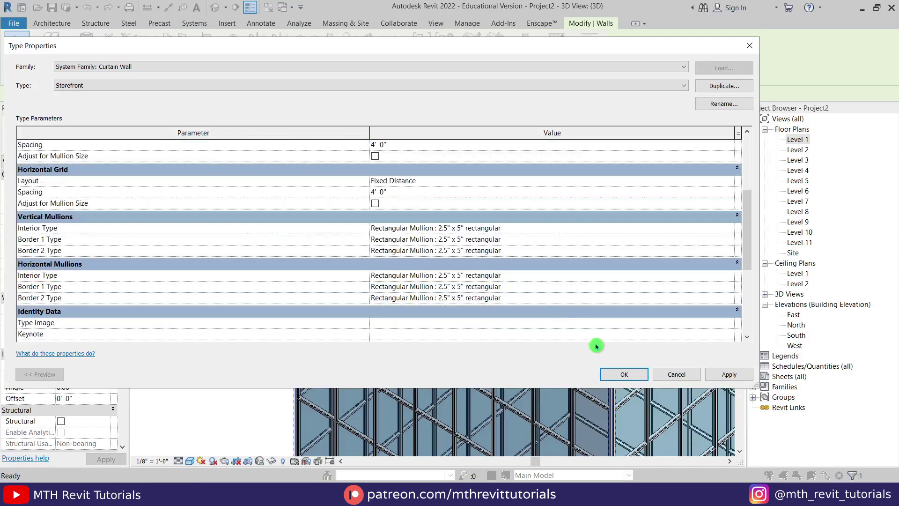
pyautogui.click(729, 381)
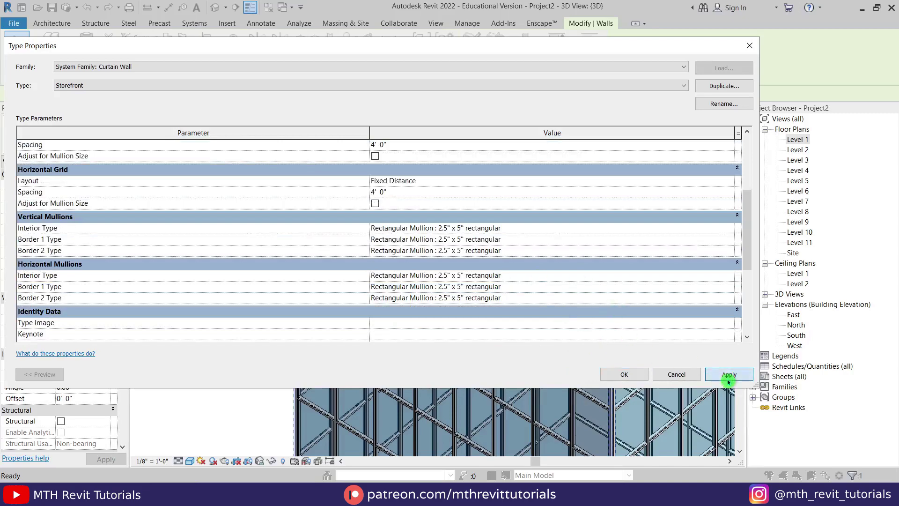
pyautogui.click(613, 375)
pyautogui.click(257, 325)
# Step: Hide the three other Storefront curtain walls as elements in the 3D view, keeping only the front wall shown
pyautogui.keyDown('shift'); pyautogui.moveTo(257, 325); pyautogui.dragTo(462, 283, button='middle'); pyautogui.keyUp('shift')
pyautogui.scroll(-5, 474, 280)
pyautogui.scroll(4, 426, 285)
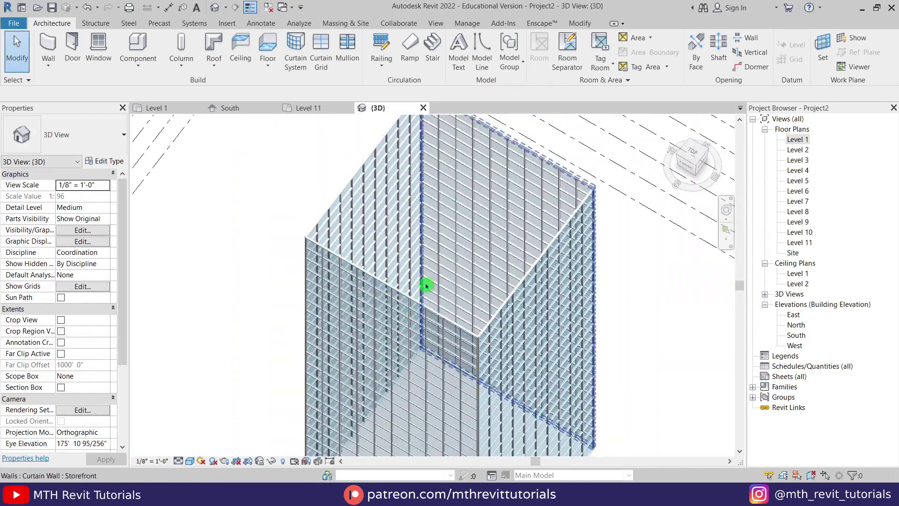
pyautogui.keyDown('shift'); pyautogui.moveTo(426, 286); pyautogui.dragTo(512, 321, button='middle'); pyautogui.keyUp('shift')
pyautogui.click(512, 321)
pyautogui.press('Escape')
pyautogui.click(502, 333)
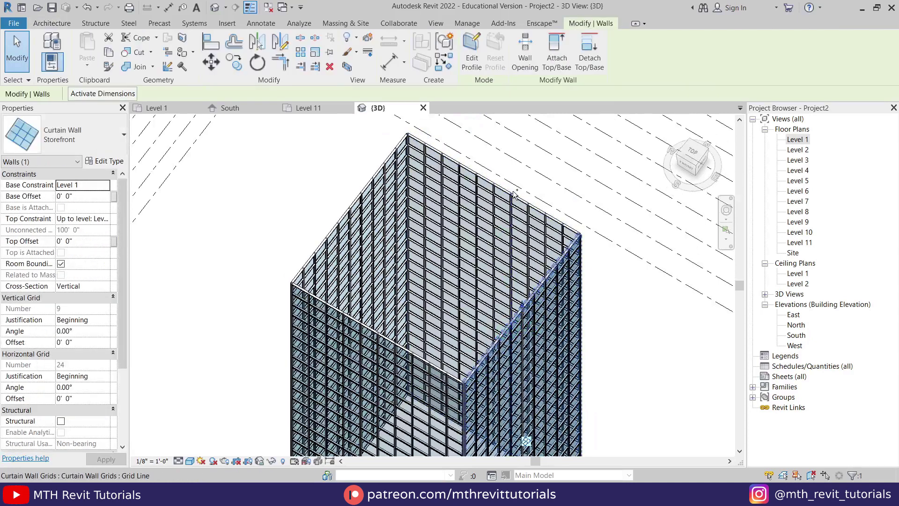
pyautogui.keyDown('ctrl'); pyautogui.click(369, 202); pyautogui.keyUp('ctrl')
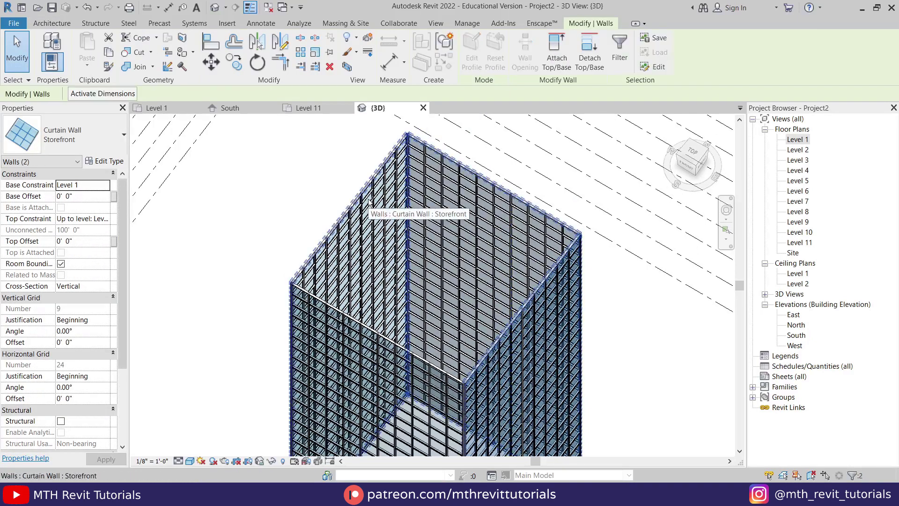
pyautogui.keyDown('ctrl'); pyautogui.click(369, 201); pyautogui.keyUp('ctrl')
pyautogui.rightClick(370, 202)
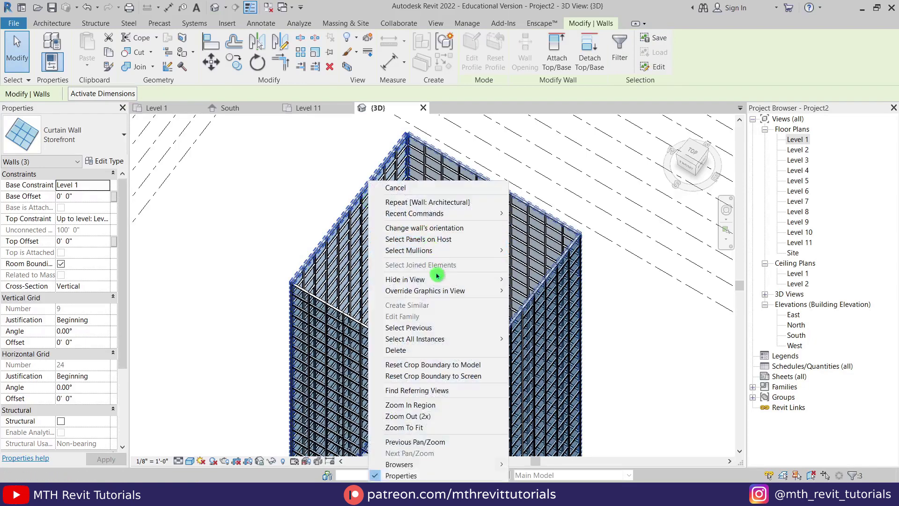
pyautogui.moveTo(506, 298)
pyautogui.click(543, 279)
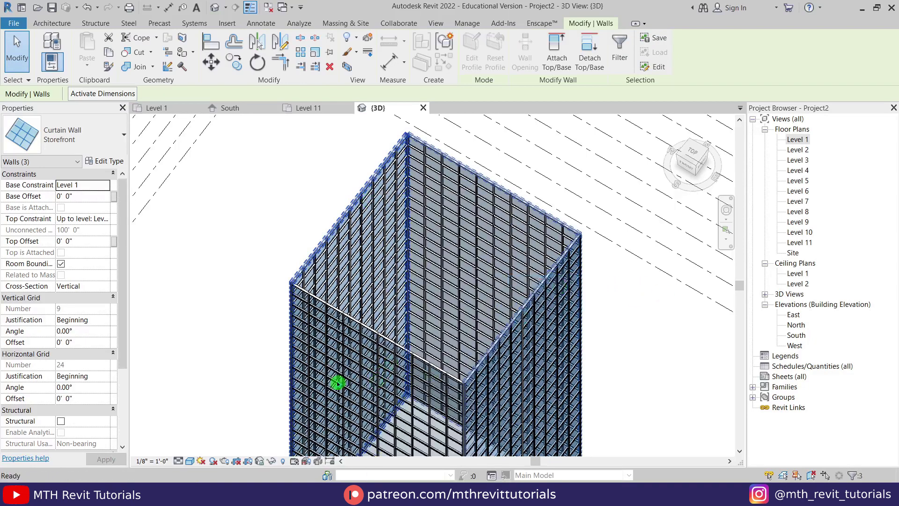
# Step: Set the front curtain wall's vertical grid angle to 45°
pyautogui.keyDown('shift'); pyautogui.moveTo(389, 339); pyautogui.dragTo(436, 325, button='middle'); pyautogui.keyUp('shift')
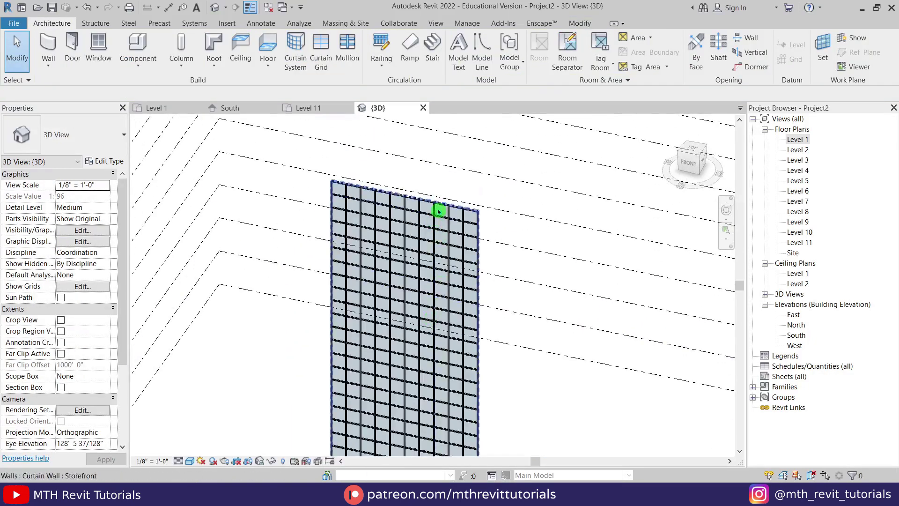
pyautogui.click(438, 211)
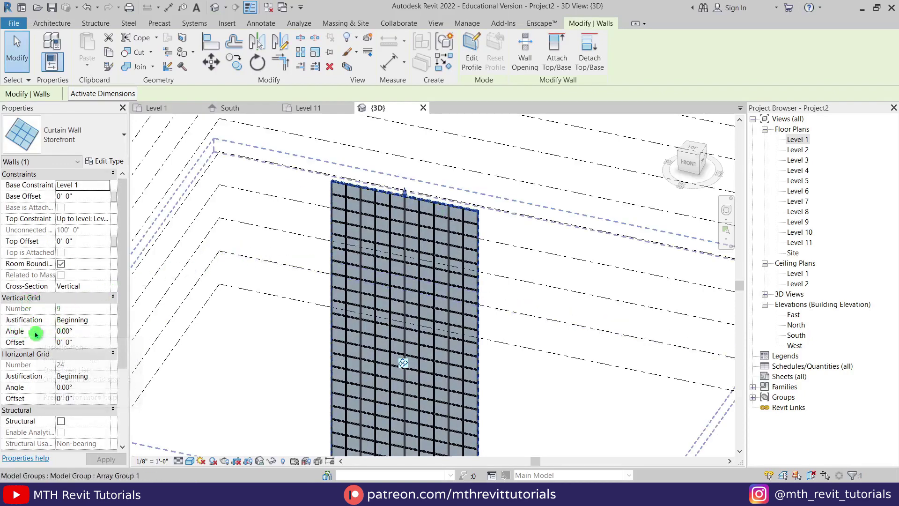
pyautogui.click(93, 333)
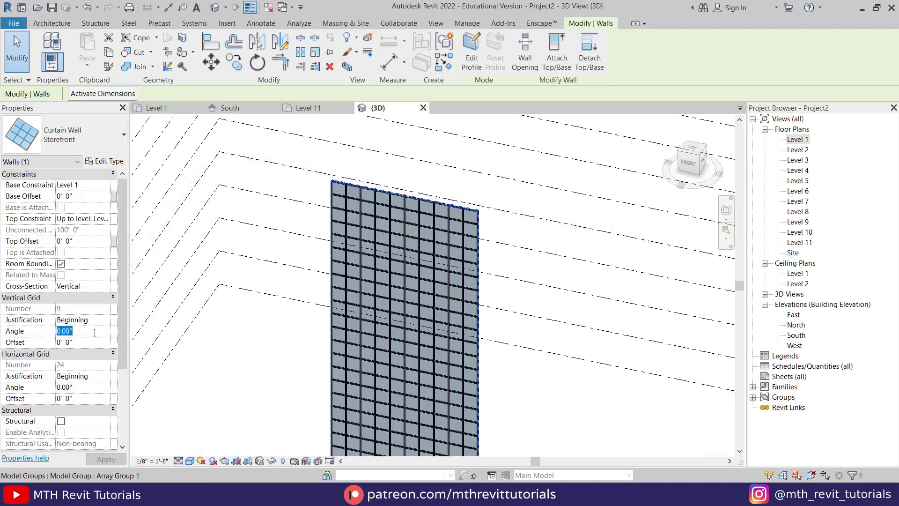
pyautogui.write('45')
pyautogui.click(96, 333)
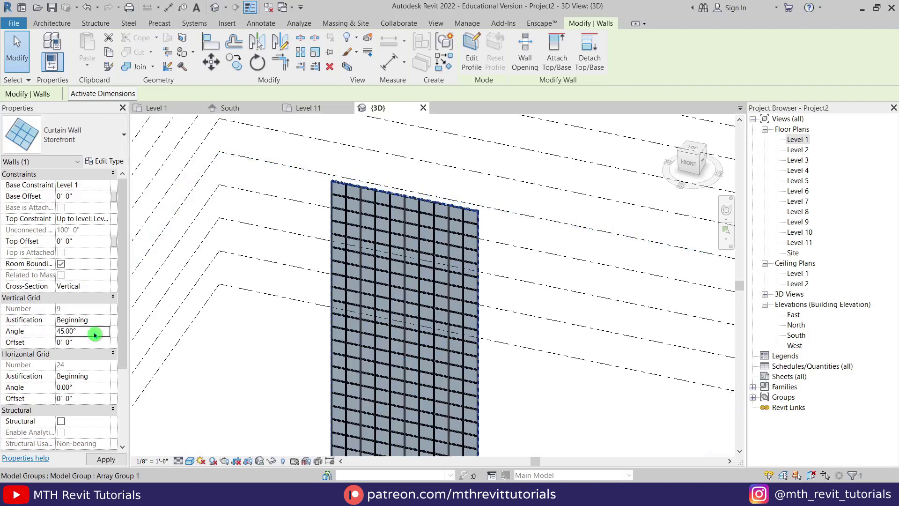
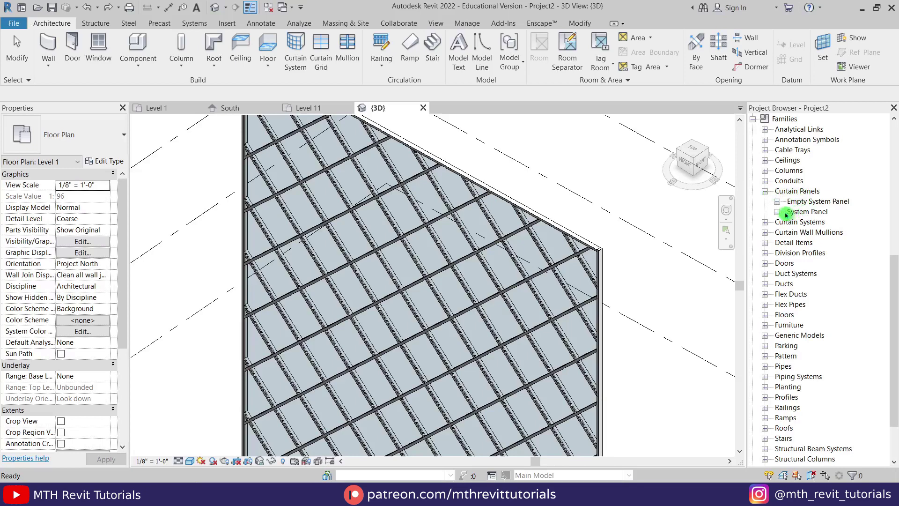
# Step: Duplicate the Solid type of the System Panel curtain panel family, accepting the default name
pyautogui.click(778, 212)
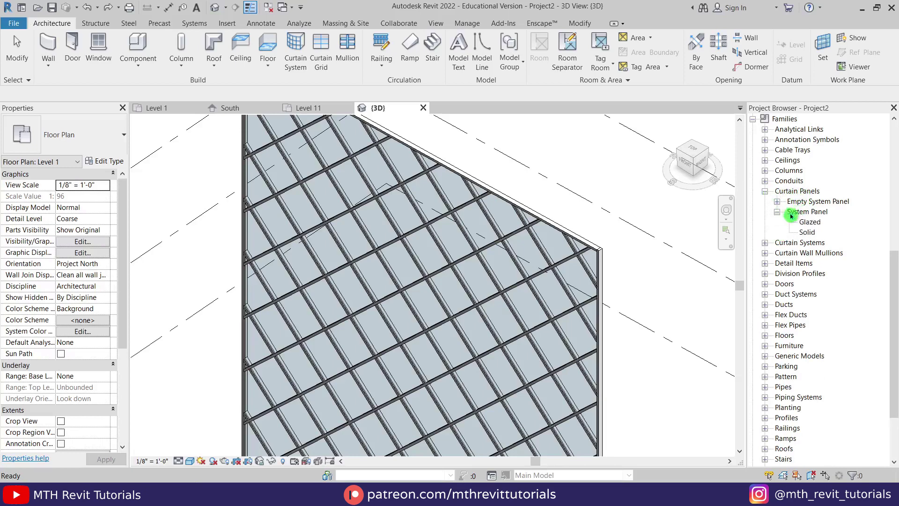
pyautogui.click(808, 232)
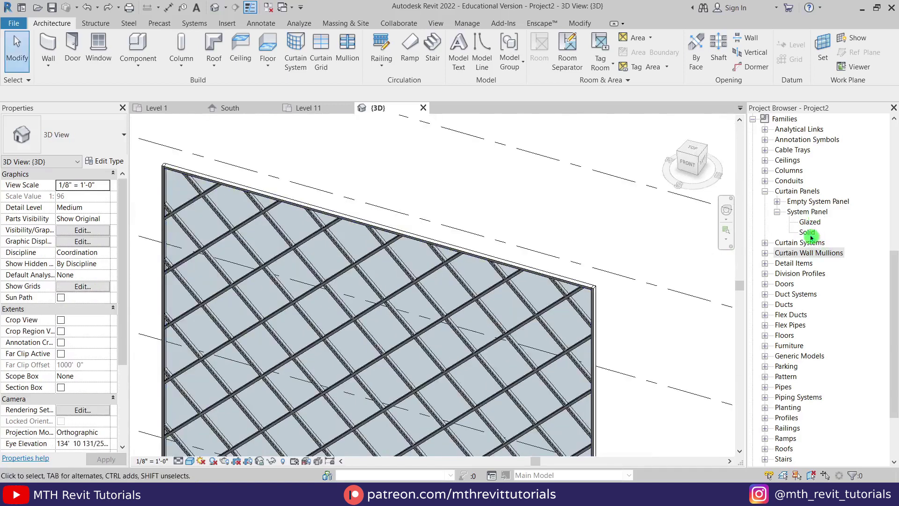
pyautogui.rightClick(809, 233)
pyautogui.click(820, 237)
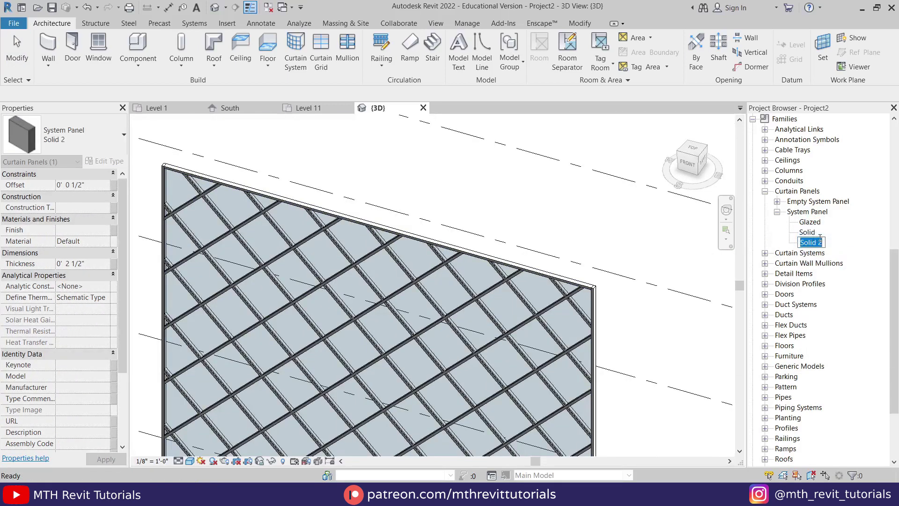
pyautogui.click(830, 258)
# Step: Set the duplicated solid panel type's thickness to 1' 0" and its offset to 0
pyautogui.doubleClick(810, 242)
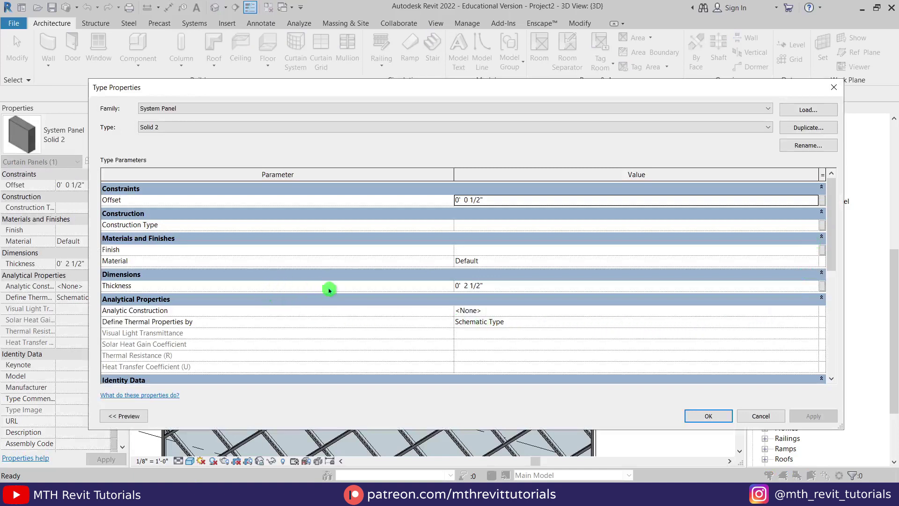
pyautogui.click(513, 286)
pyautogui.write('1')
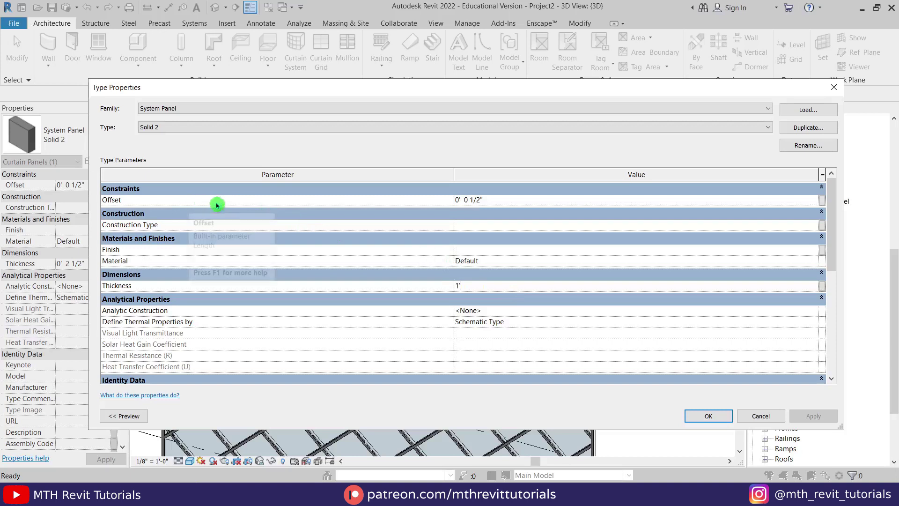
pyautogui.click(524, 203)
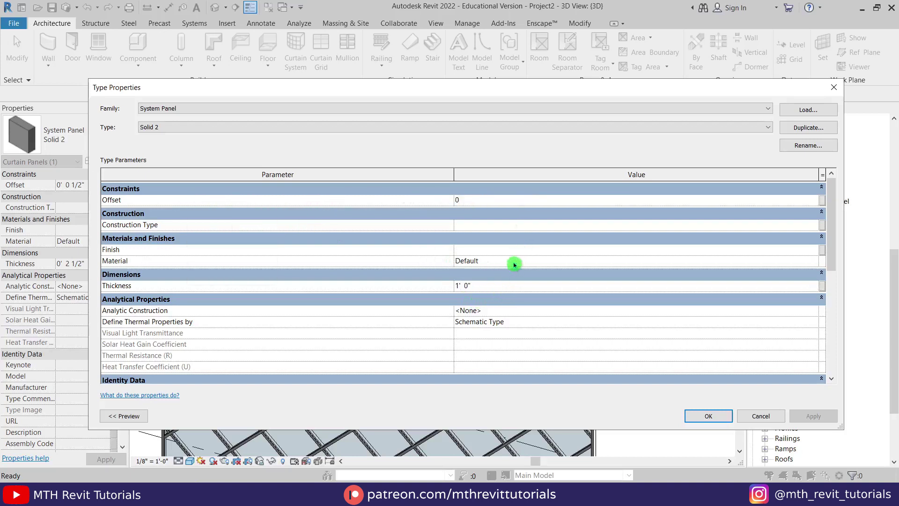
# Step: Create a new material for the 1' thick solid panel type and name it 00 - Gray Panel
pyautogui.click(820, 266)
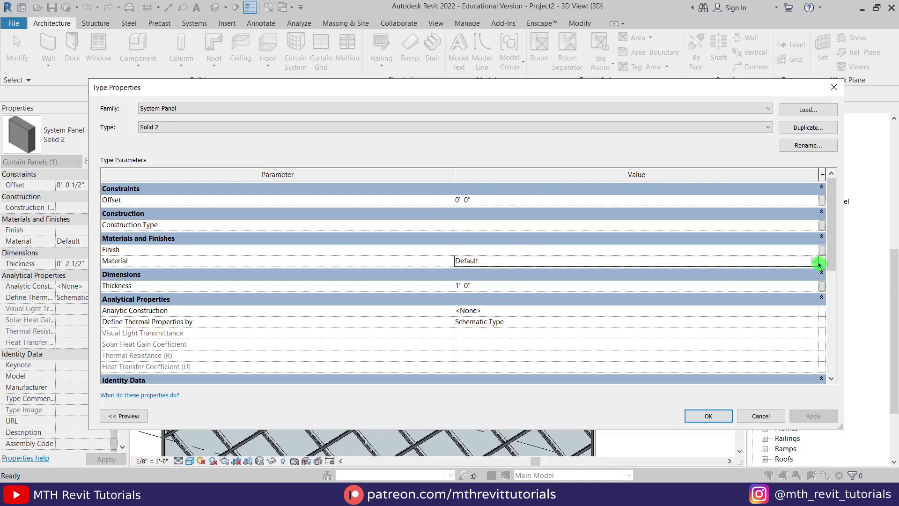
pyautogui.click(815, 264)
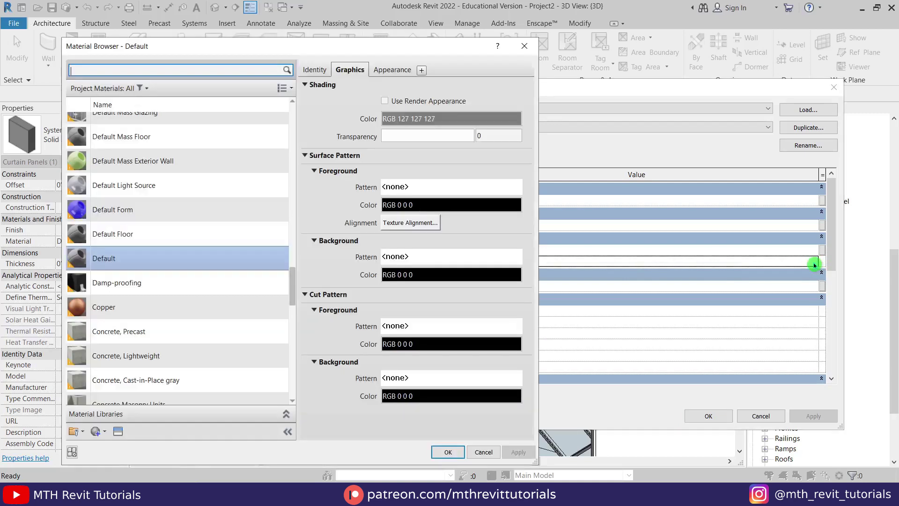
pyautogui.click(95, 435)
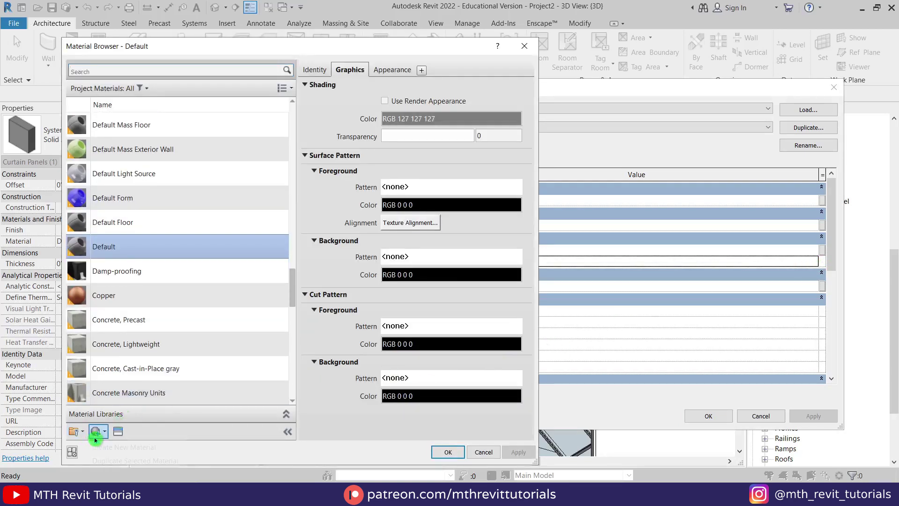
pyautogui.click(113, 446)
pyautogui.rightClick(135, 266)
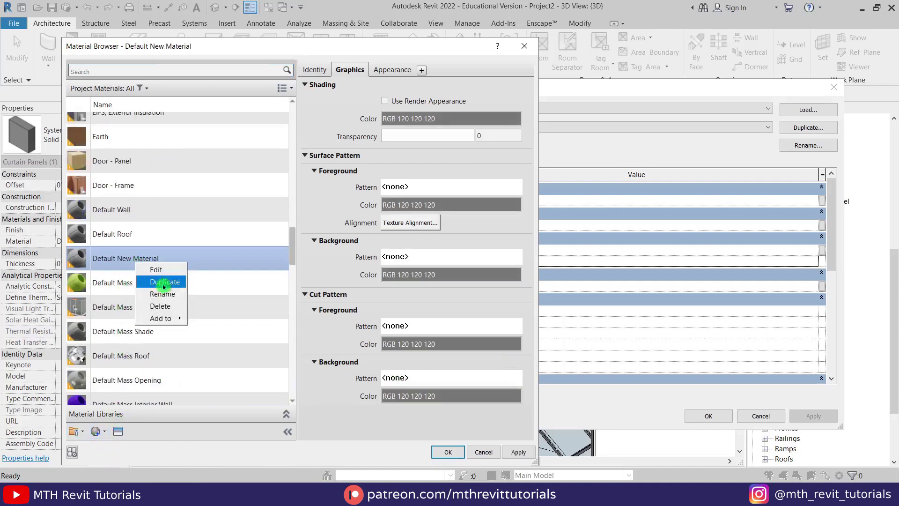
pyautogui.click(178, 293)
pyautogui.write('00 - Alumi')
pyautogui.press('BackSpace')
pyautogui.press('BackSpace')
pyautogui.press('BackSpace')
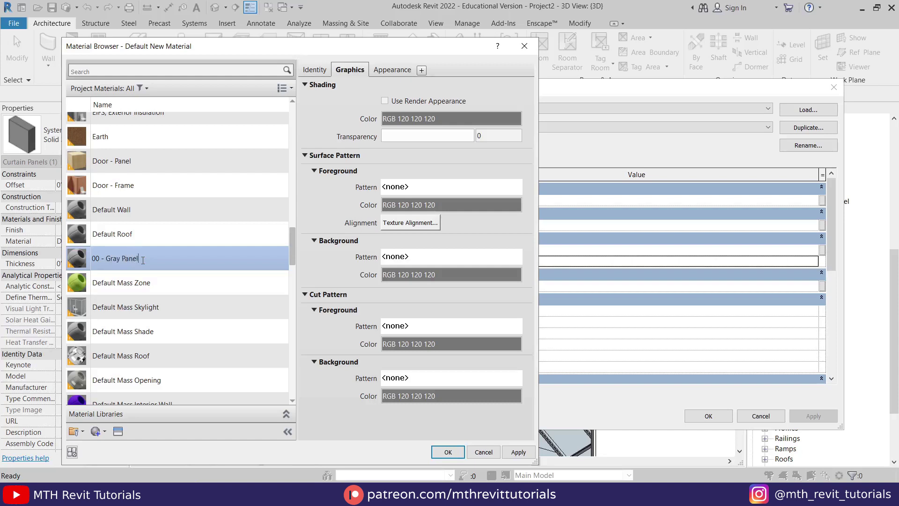
# Step: Make the 00 - Gray Panel material use its render appearance for shading and assign Gray Concrete Texture.jpg as its appearance image
pyautogui.click(396, 102)
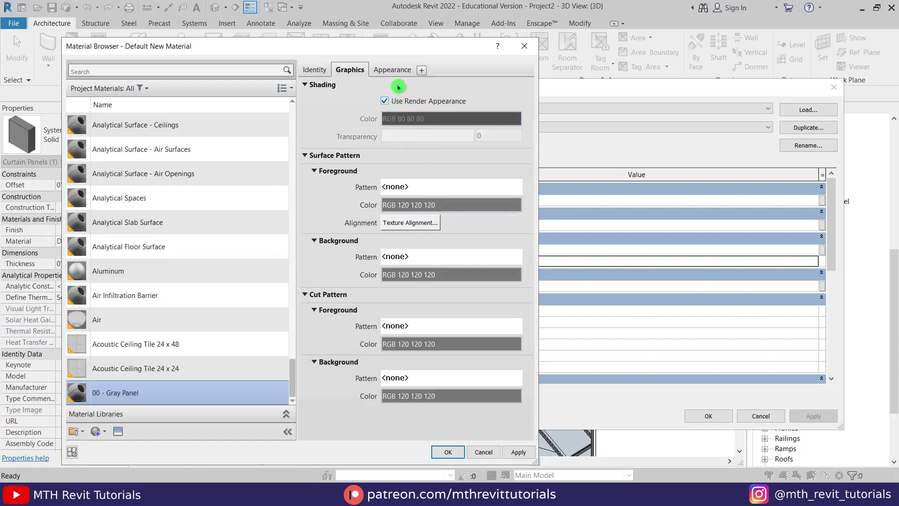
pyautogui.click(399, 73)
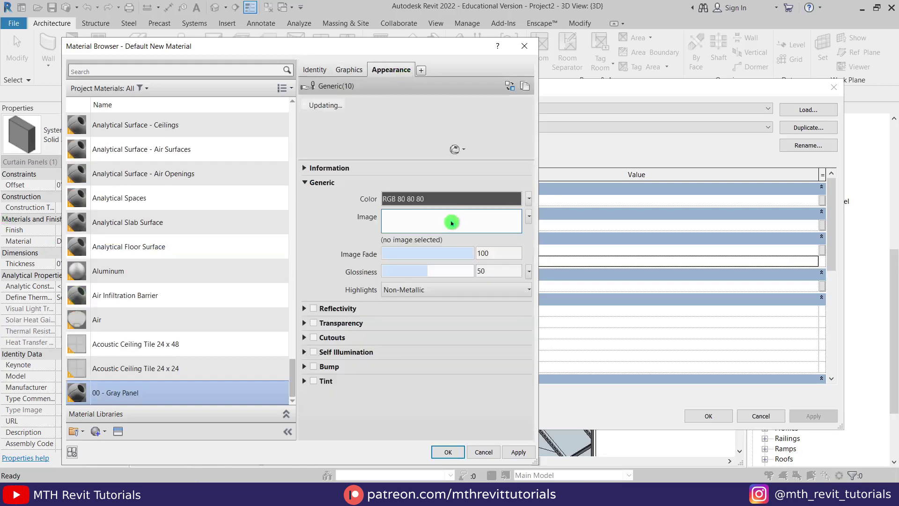
pyautogui.click(452, 221)
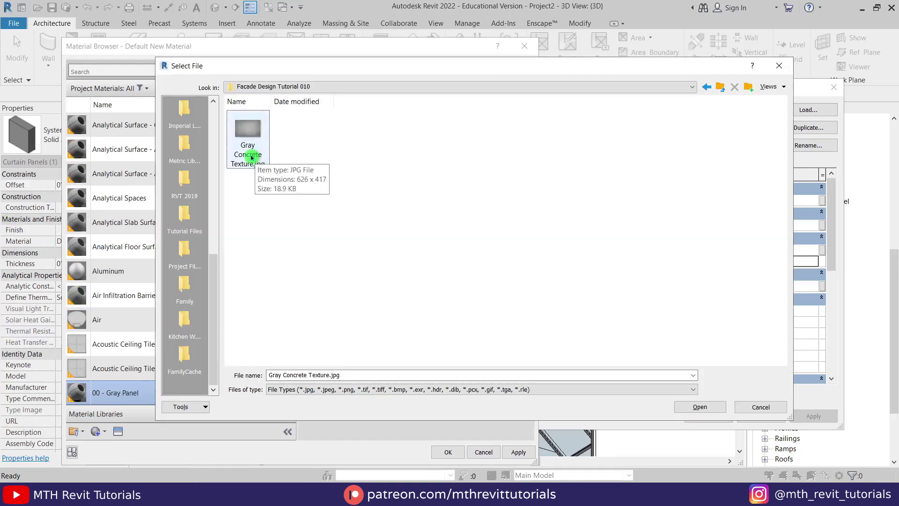
pyautogui.doubleClick(252, 157)
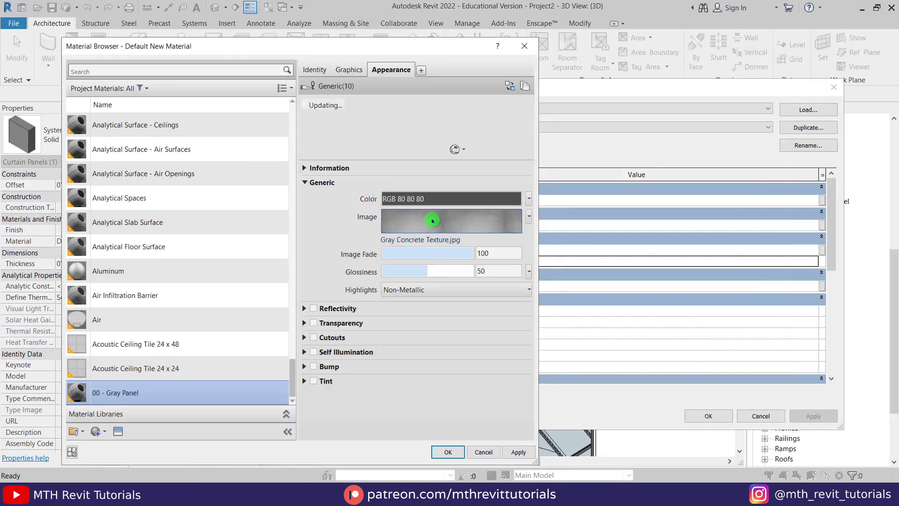
# Step: Set the concrete texture's sample size to 6'-0" and apply the gray material to the solid panel type
pyautogui.click(421, 235)
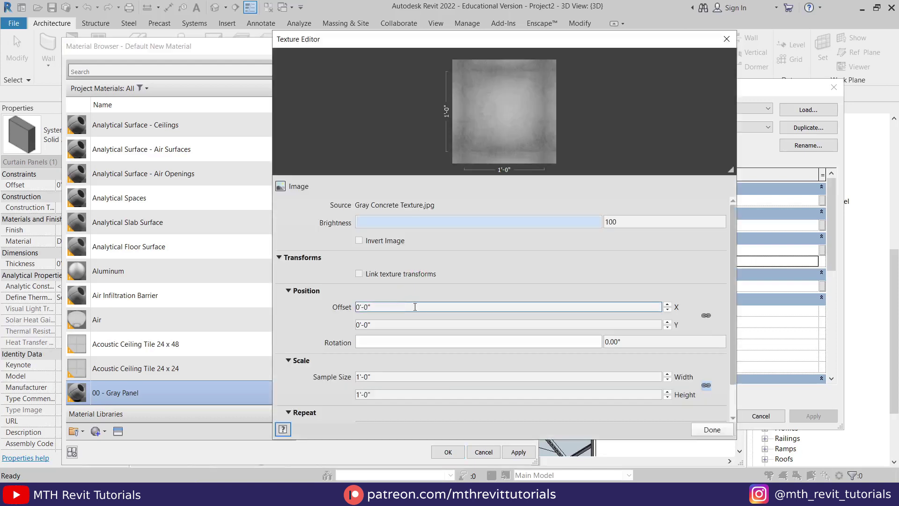
pyautogui.click(404, 376)
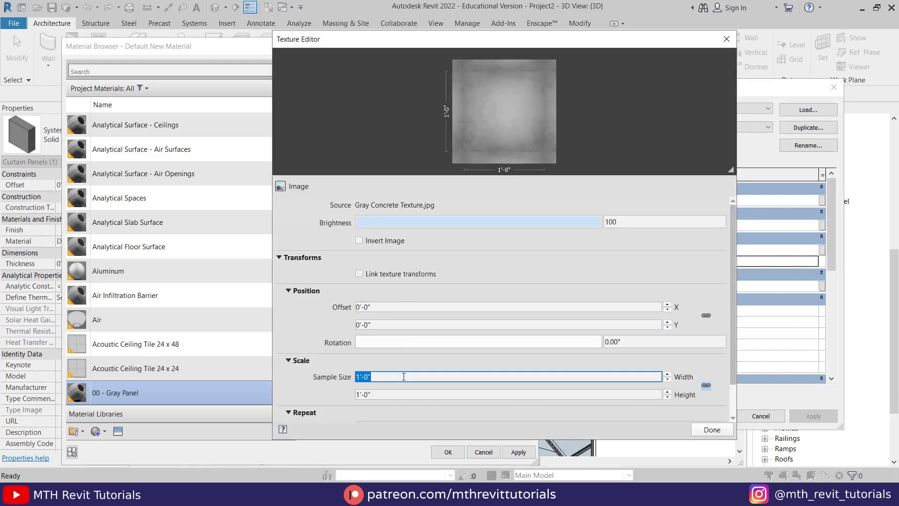
pyautogui.write('6')
pyautogui.click(395, 394)
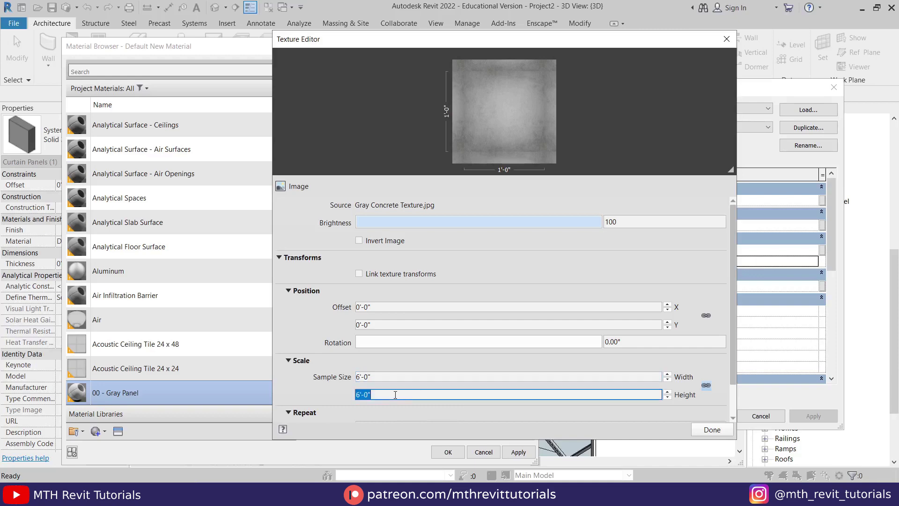
pyautogui.click(711, 429)
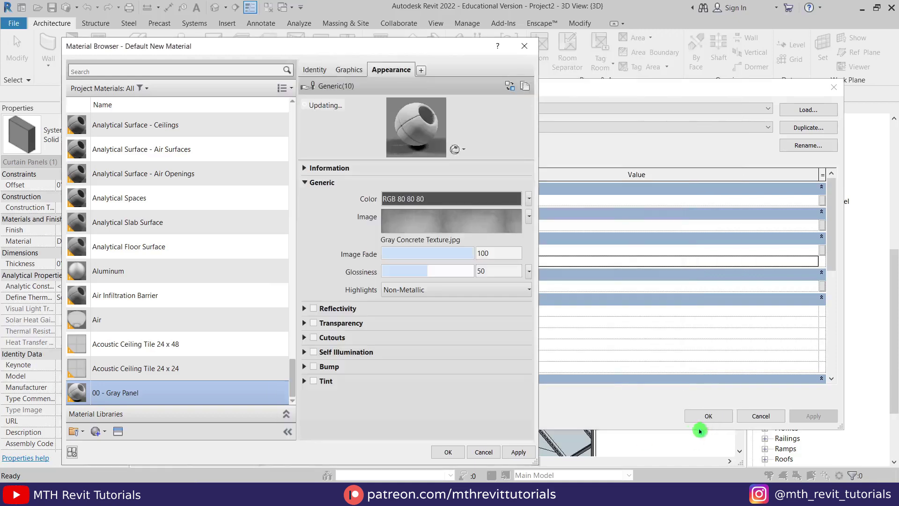
pyautogui.click(448, 452)
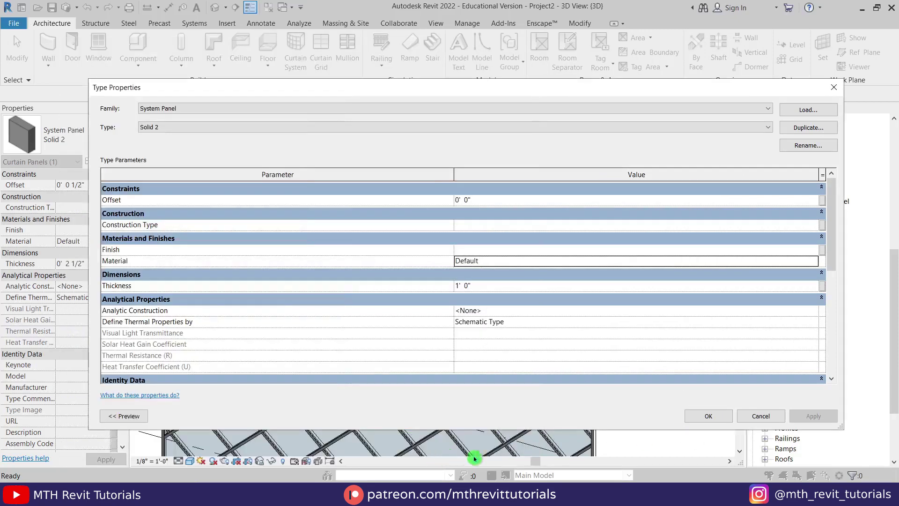
pyautogui.click(698, 419)
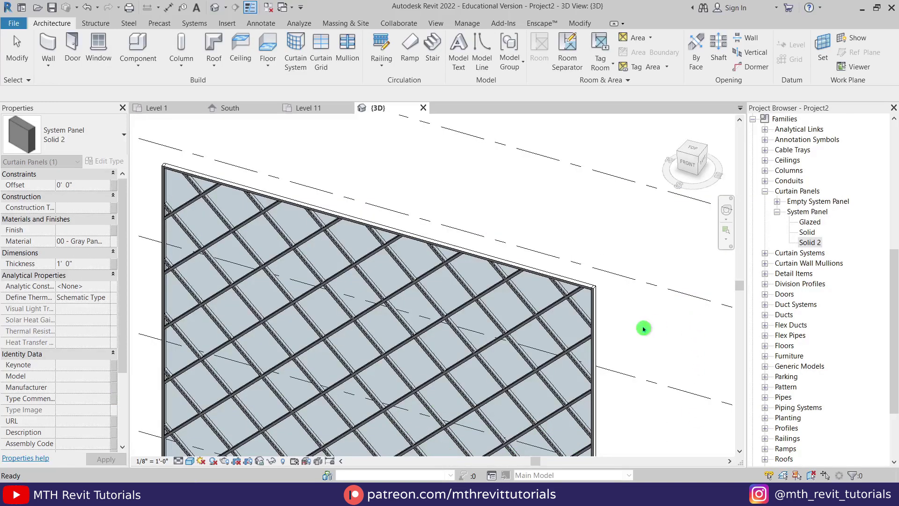
# Step: Duplicate the 2.5" x 5" rectangular type of the Rectangular Mullion family, accepting the default name
pyautogui.click(609, 310)
pyautogui.scroll(2, 556, 292)
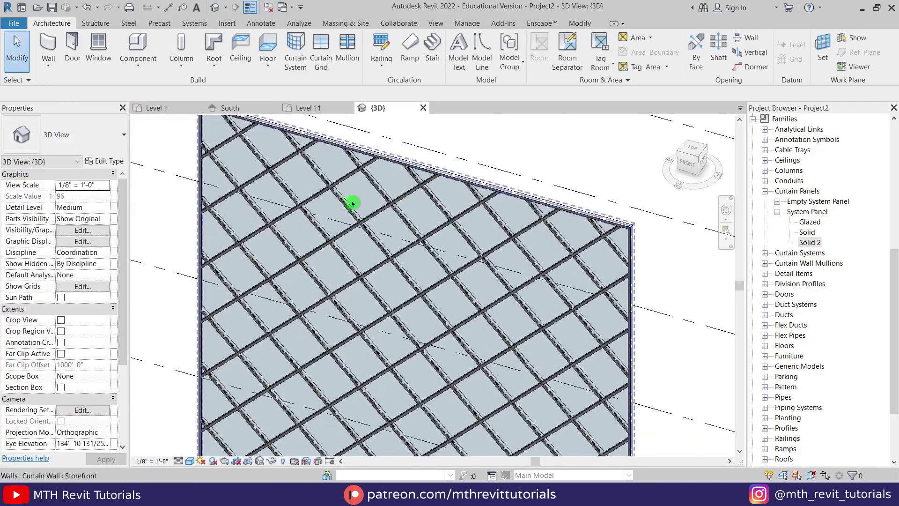
pyautogui.scroll(3, 351, 201)
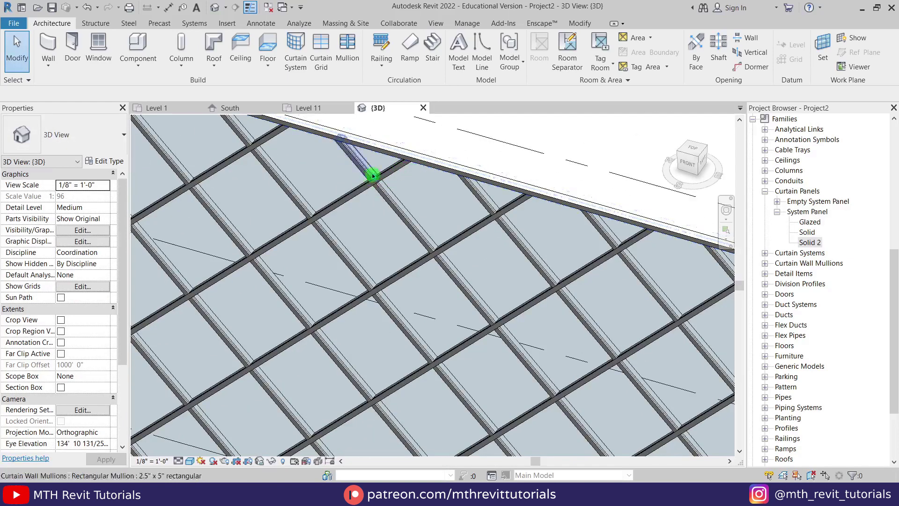
pyautogui.scroll(-1, 345, 199)
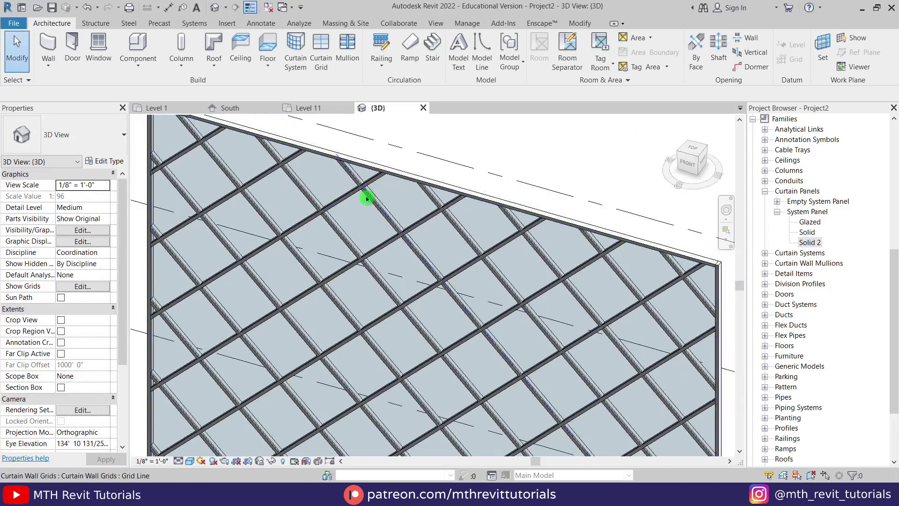
pyautogui.click(766, 264)
pyautogui.scroll(3, 553, 258)
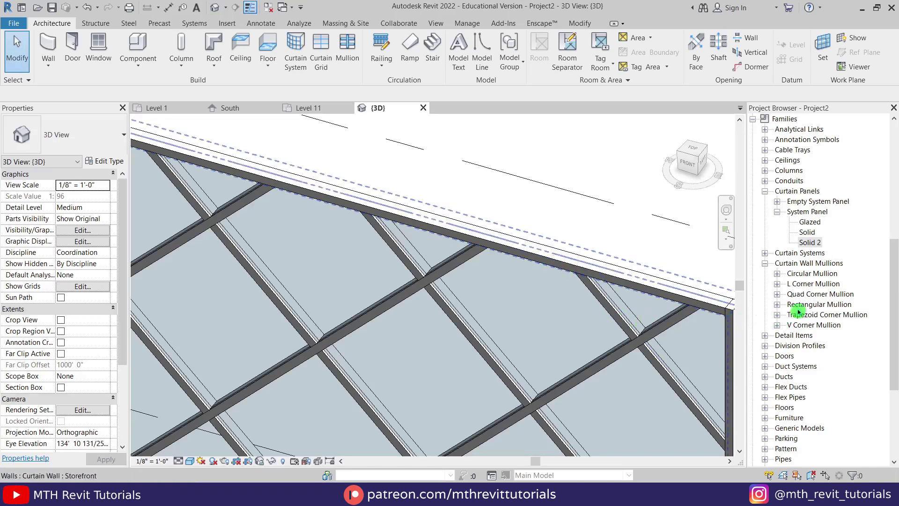
pyautogui.click(778, 305)
pyautogui.click(803, 336)
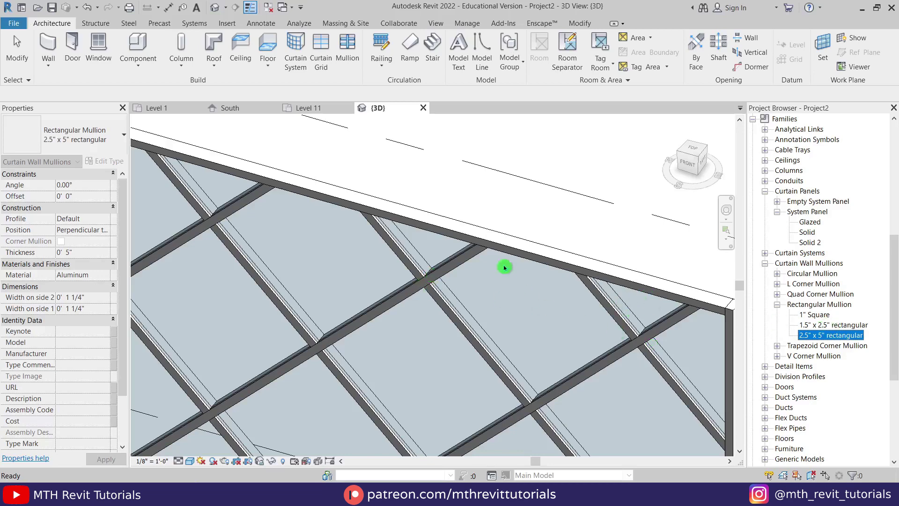
pyautogui.rightClick(824, 340)
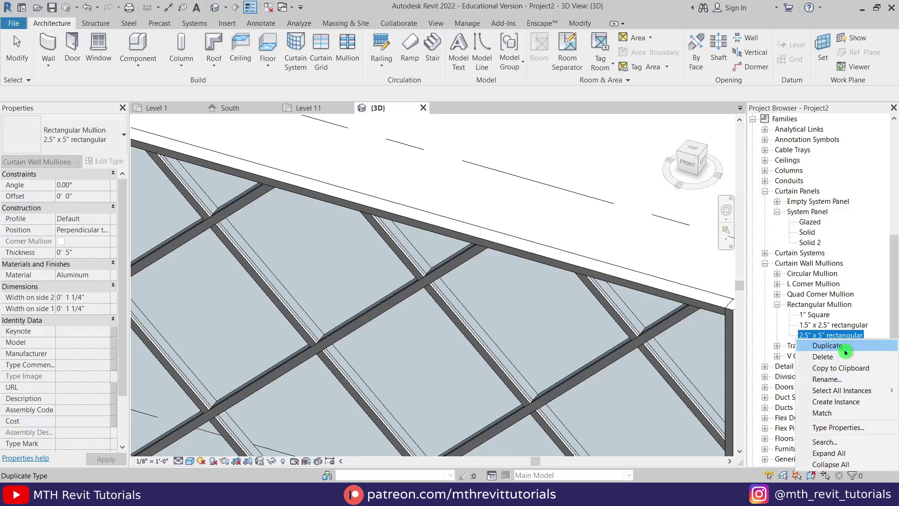
pyautogui.click(845, 349)
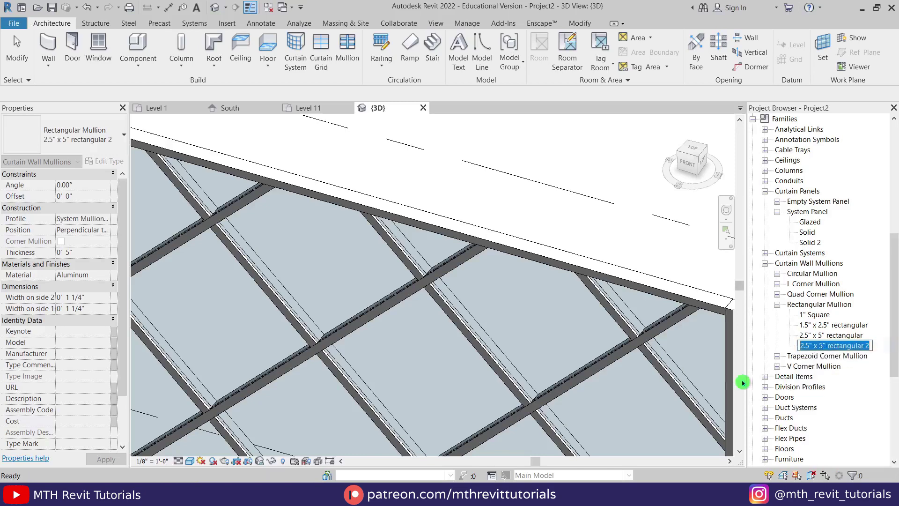
pyautogui.press('Return')
# Step: Set the duplicated rectangular mullion type's thickness to 1' and its width on both sides to .5"
pyautogui.doubleClick(818, 345)
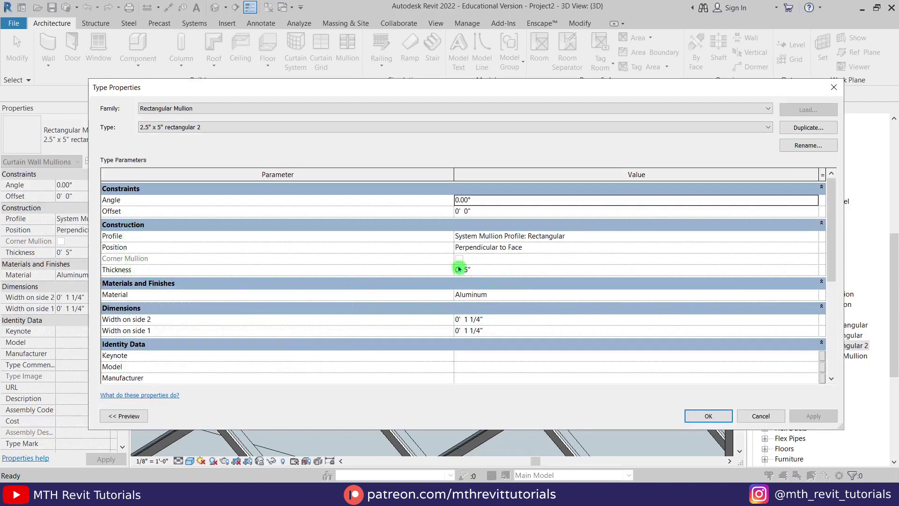
pyautogui.click(495, 271)
pyautogui.write('1')
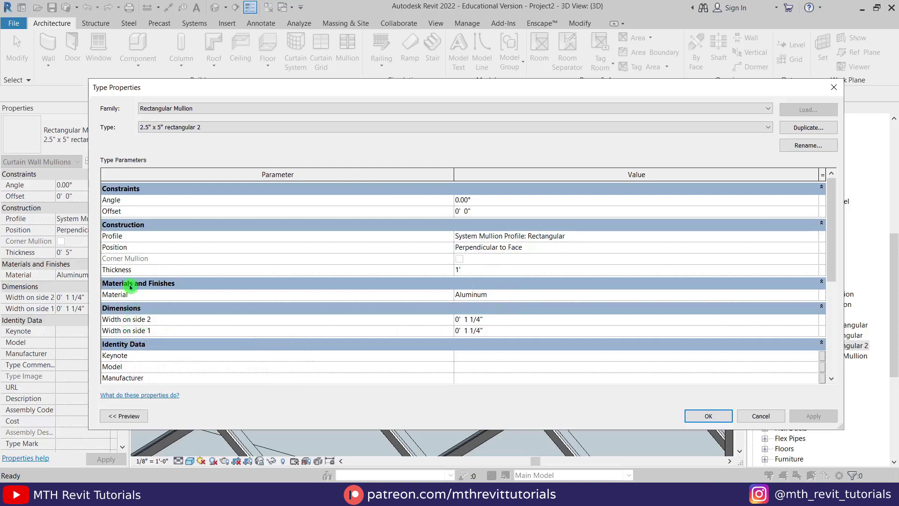
pyautogui.click(502, 319)
pyautogui.press('BackSpace')
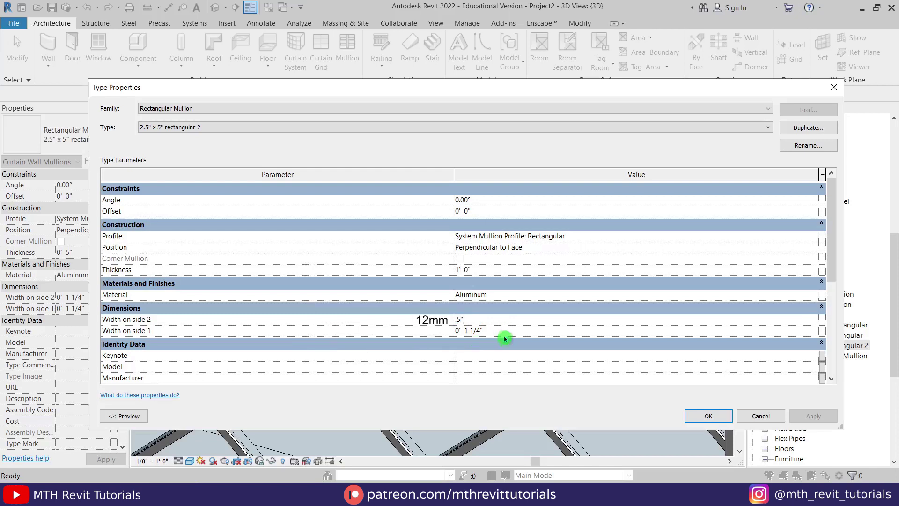
pyautogui.click(506, 332)
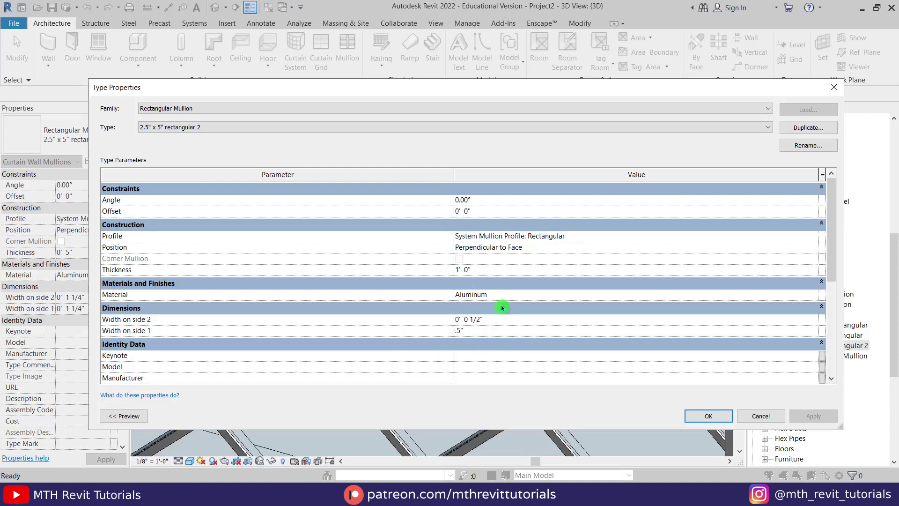
# Step: Enable the tint on the duplicated mullion's Aluminum material and accept the mullion type's changes
pyautogui.click(488, 295)
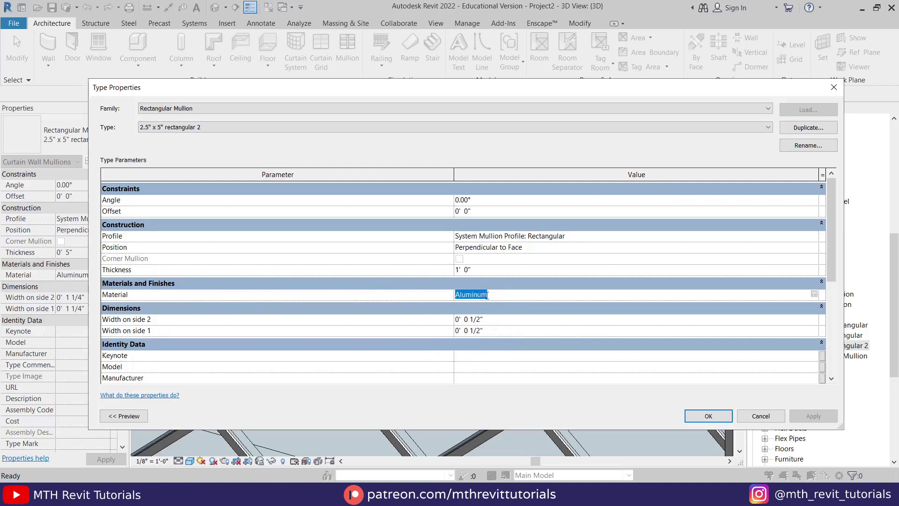
pyautogui.click(813, 296)
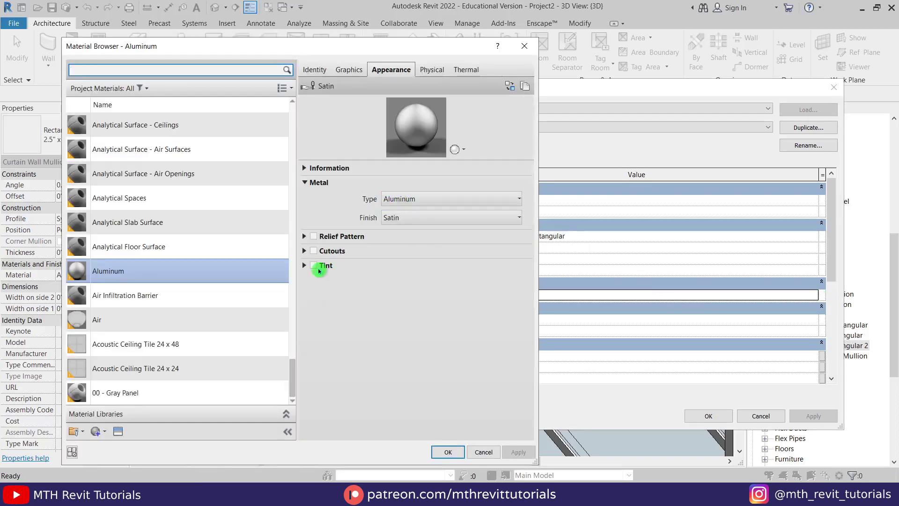
pyautogui.click(315, 266)
pyautogui.click(448, 452)
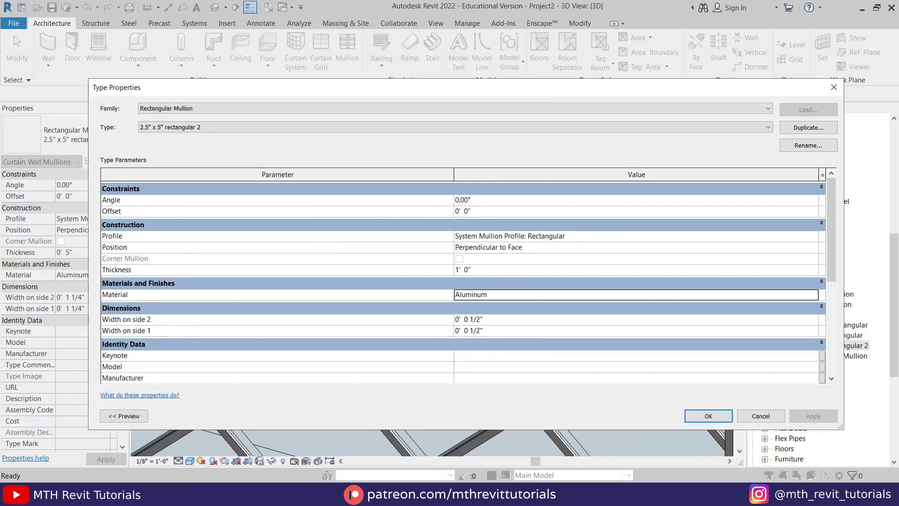
pyautogui.click(708, 416)
pyautogui.click(582, 211)
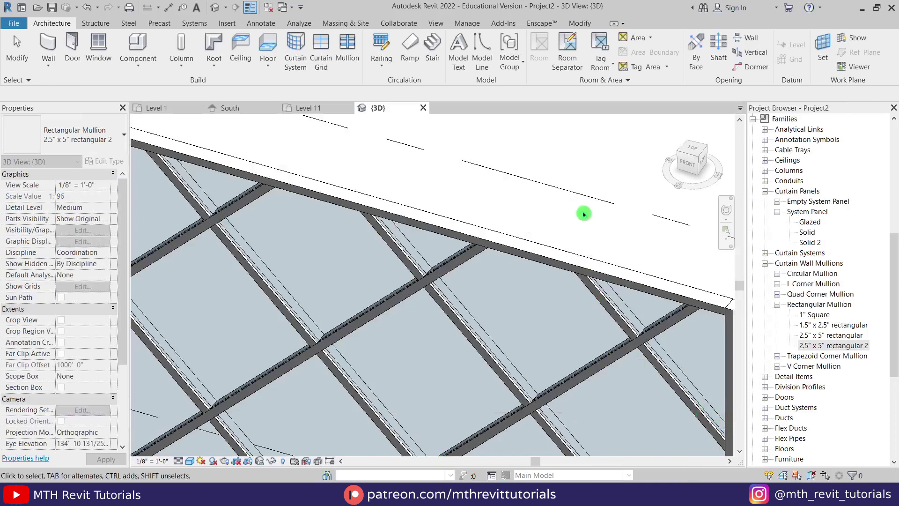
# Step: Set the Storefront curtain wall type's curtain panel to System Panel : Solid 2
pyautogui.scroll(-5, 444, 328)
pyautogui.scroll(5, 440, 279)
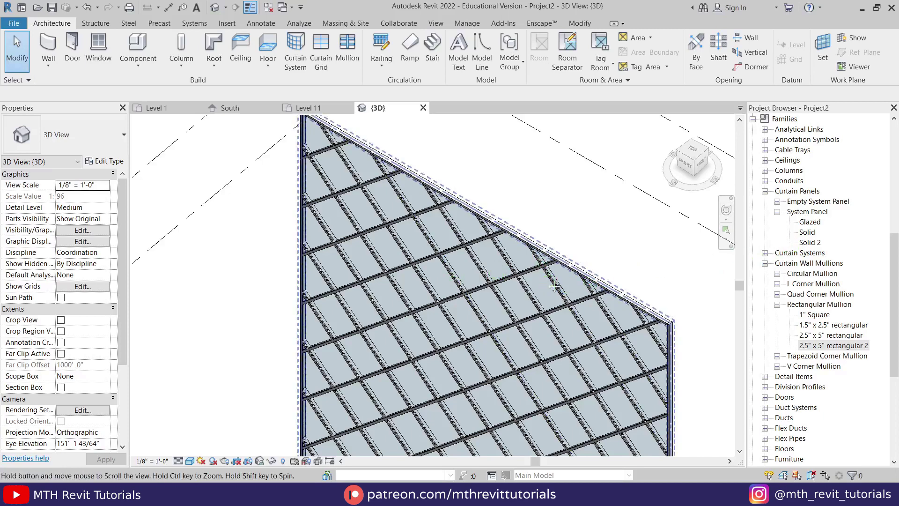
pyautogui.moveTo(548, 281); pyautogui.dragTo(522, 261, button='middle')
pyautogui.click(522, 259)
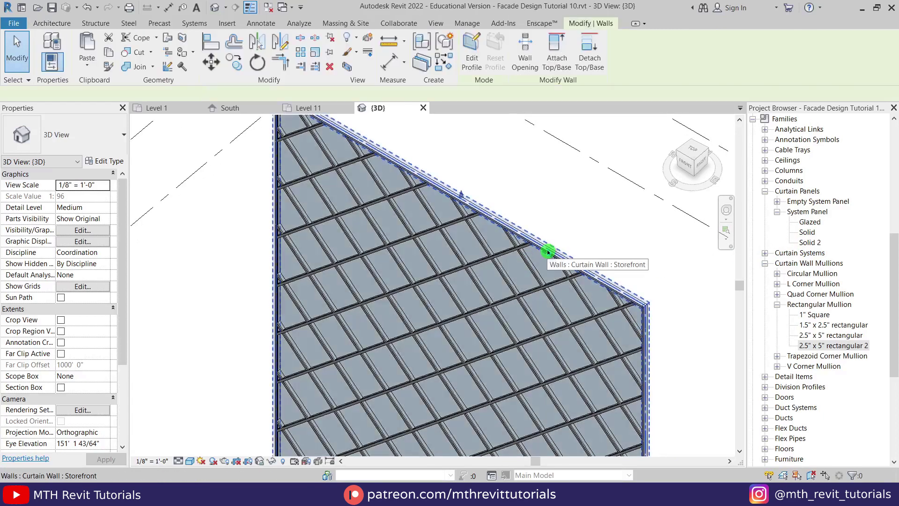
pyautogui.click(96, 161)
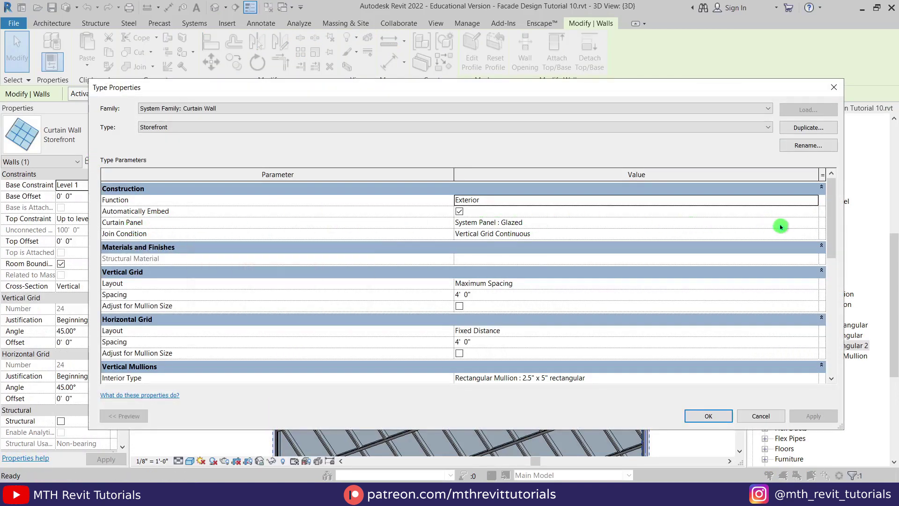
pyautogui.click(814, 225)
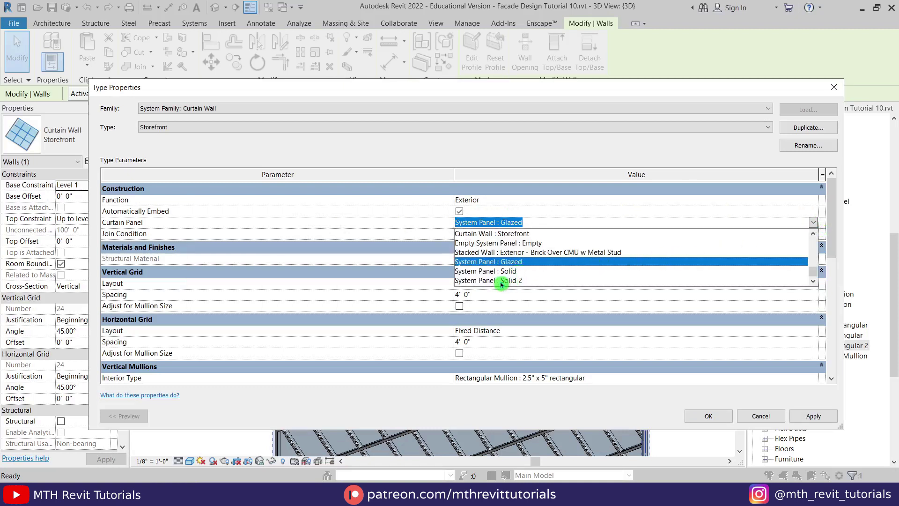
pyautogui.click(519, 281)
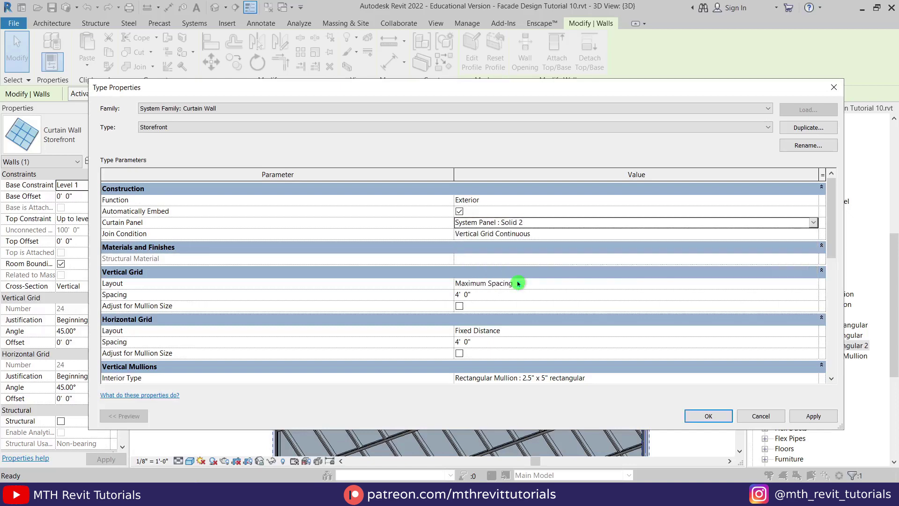
# Step: Set the Storefront type's vertical interior, border 1 and border 2 mullions to Rectangular Mullion : 2.5" x 5" rectangular 2
pyautogui.scroll(-4, 554, 285)
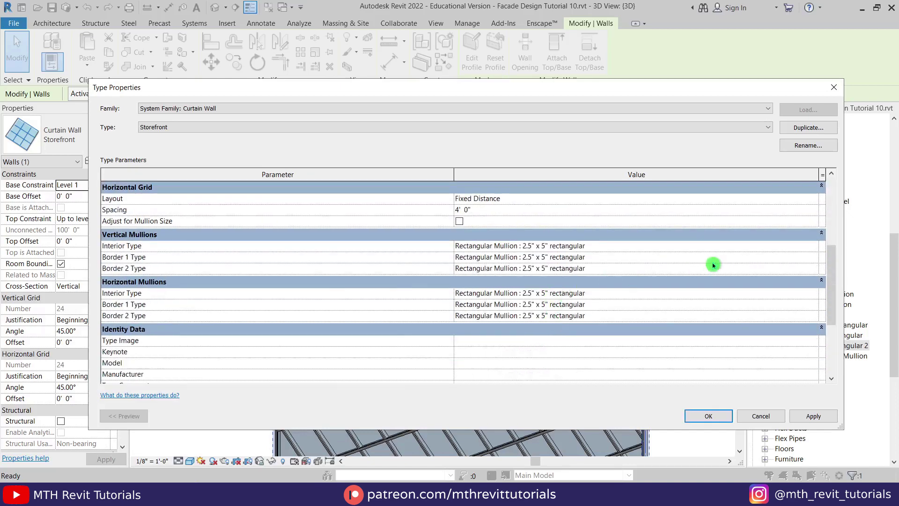
pyautogui.click(817, 246)
pyautogui.click(814, 246)
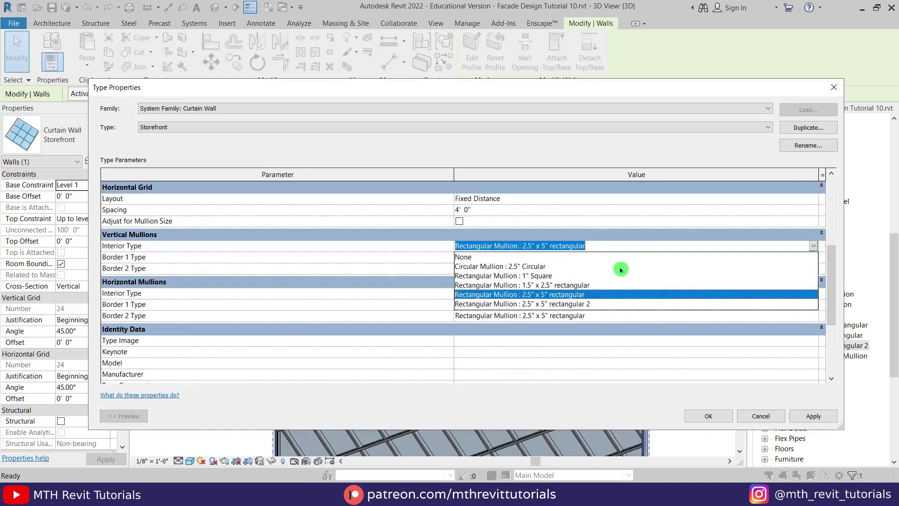
pyautogui.click(593, 305)
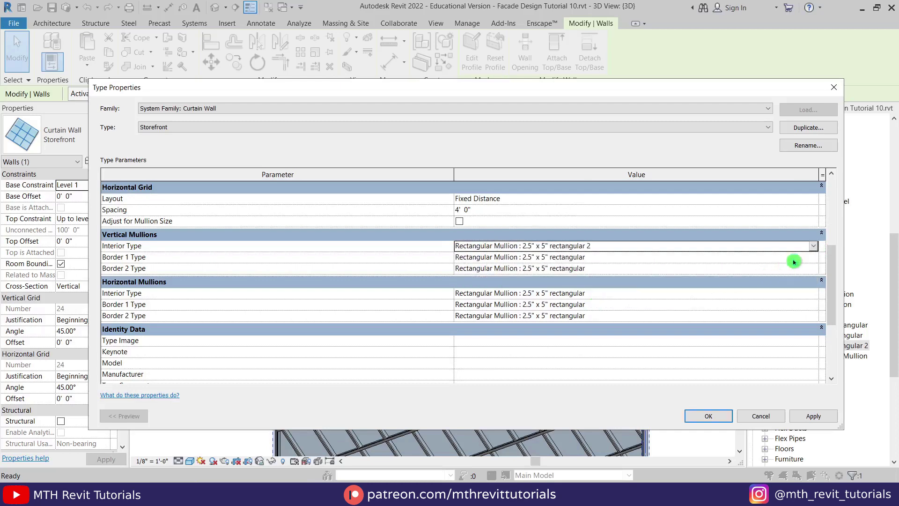
pyautogui.click(815, 257)
pyautogui.click(813, 257)
pyautogui.click(581, 297)
pyautogui.click(812, 268)
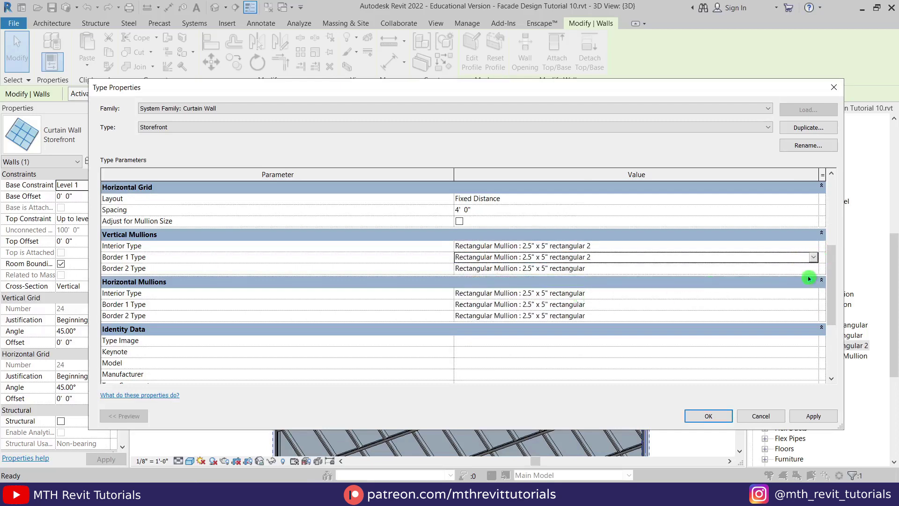
pyautogui.click(814, 268)
pyautogui.click(518, 311)
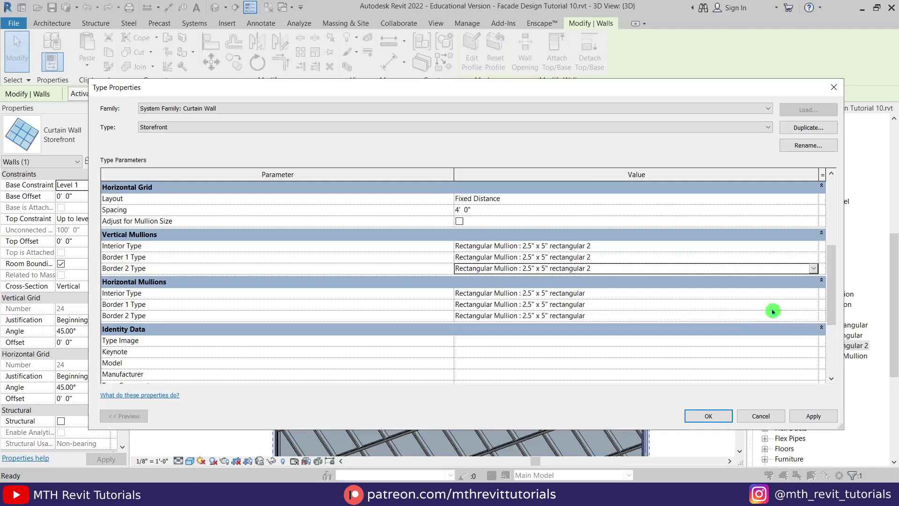
# Step: Set the Storefront type's horizontal interior, border 1 and border 2 mullions to Rectangular Mullion : 2.5" x 5" rectangular 2
pyautogui.click(817, 294)
pyautogui.click(814, 294)
pyautogui.click(575, 354)
pyautogui.click(815, 305)
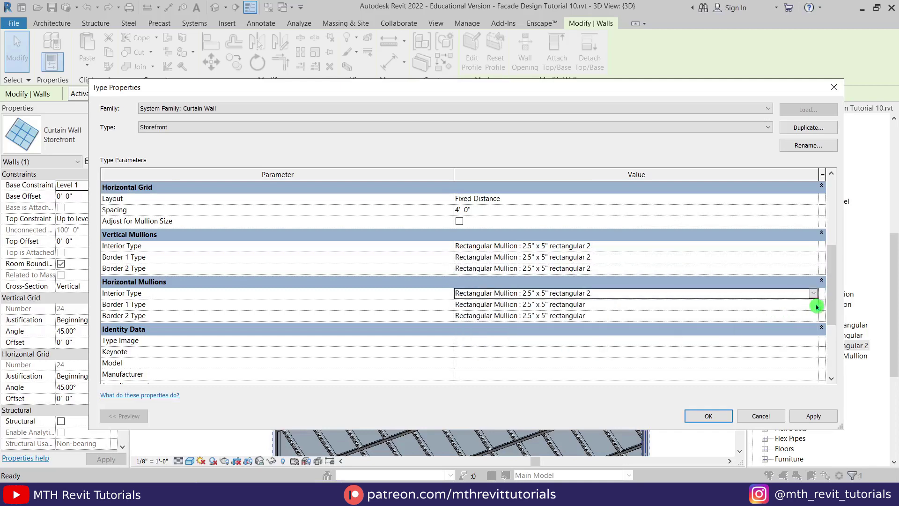
pyautogui.click(813, 304)
pyautogui.click(584, 346)
pyautogui.click(815, 315)
pyautogui.click(814, 316)
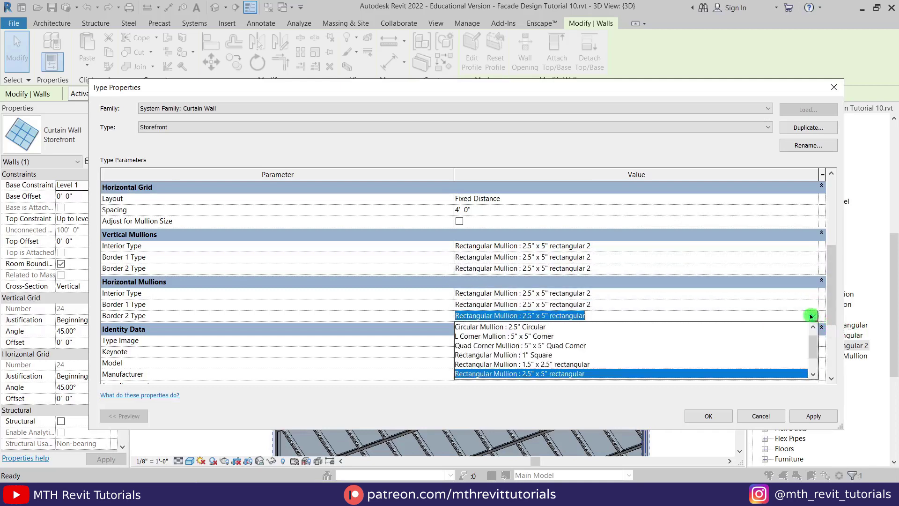
pyautogui.click(584, 352)
# Step: Apply the Storefront type changes, deleting the mullion elements that cannot be placed, and deselect the wall
pyautogui.click(812, 416)
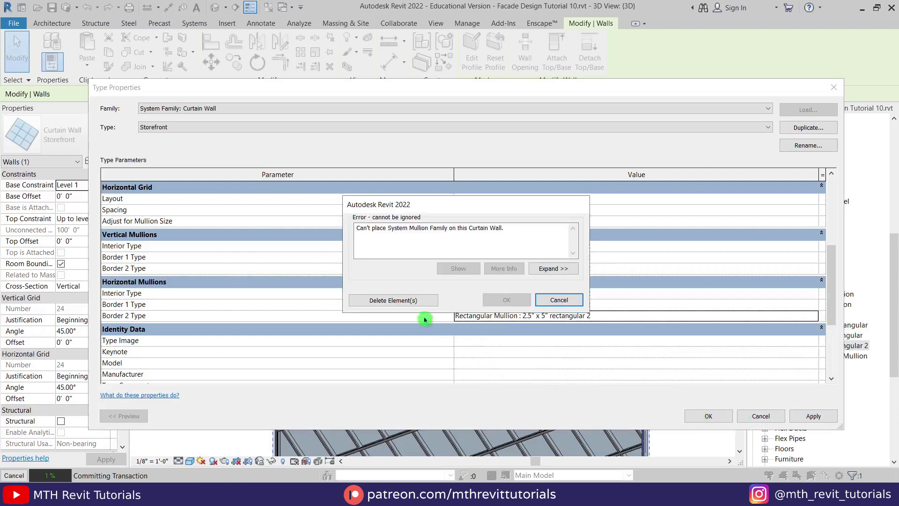
pyautogui.click(408, 300)
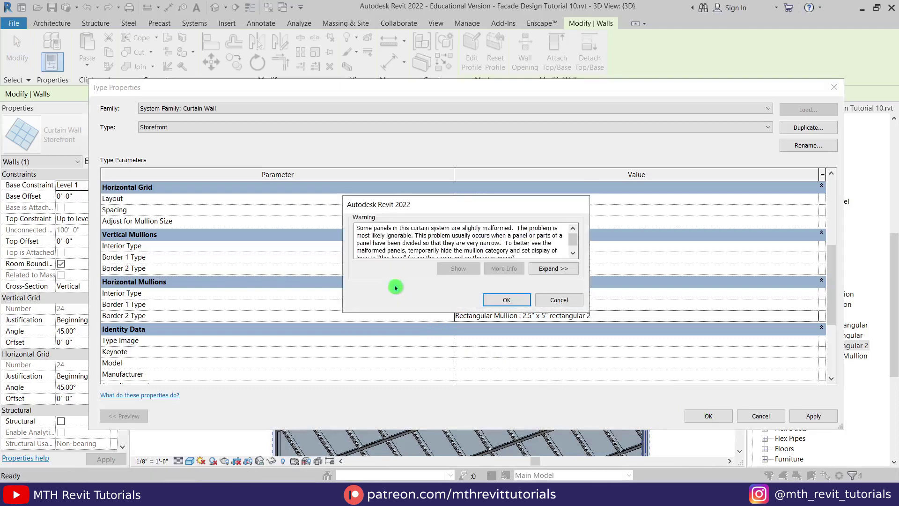
pyautogui.click(505, 300)
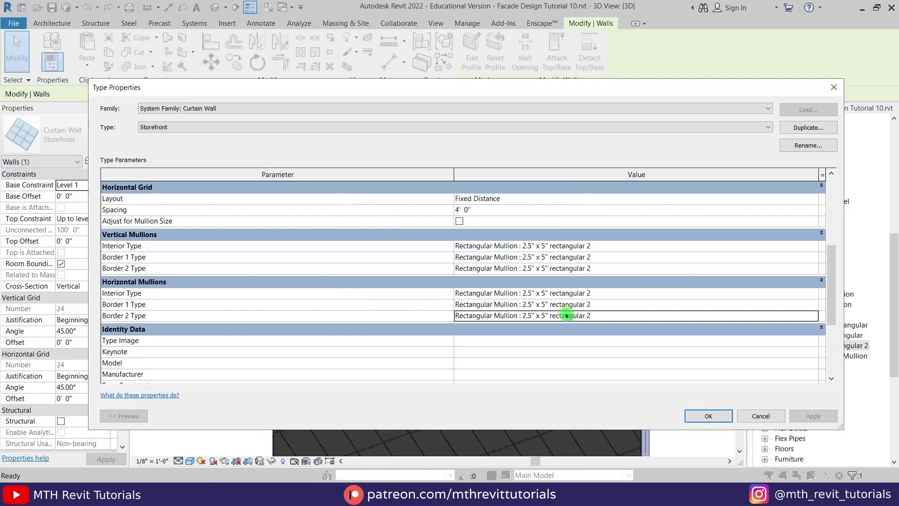
pyautogui.click(707, 416)
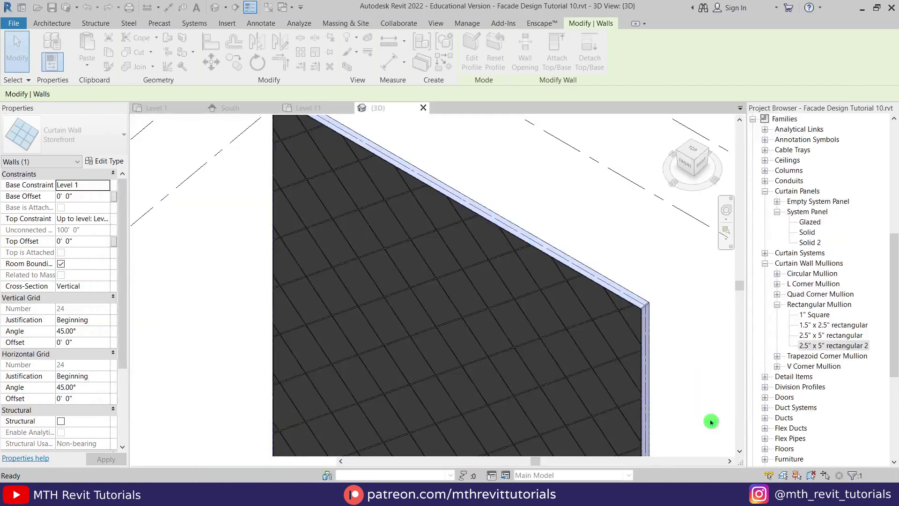
pyautogui.click(549, 378)
# Step: Duplicate the Solid 2 type of the System Panel family and name the copy LED Panel
pyautogui.keyDown('shift'); pyautogui.moveTo(555, 290); pyautogui.dragTo(381, 263, button='middle'); pyautogui.keyUp('shift')
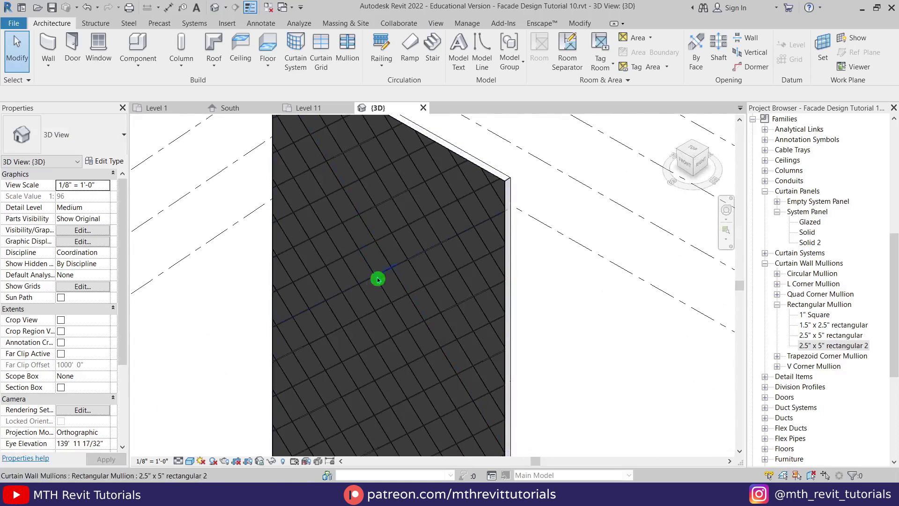
pyautogui.keyDown('shift'); pyautogui.moveTo(378, 280); pyautogui.dragTo(496, 239, button='middle'); pyautogui.keyUp('shift')
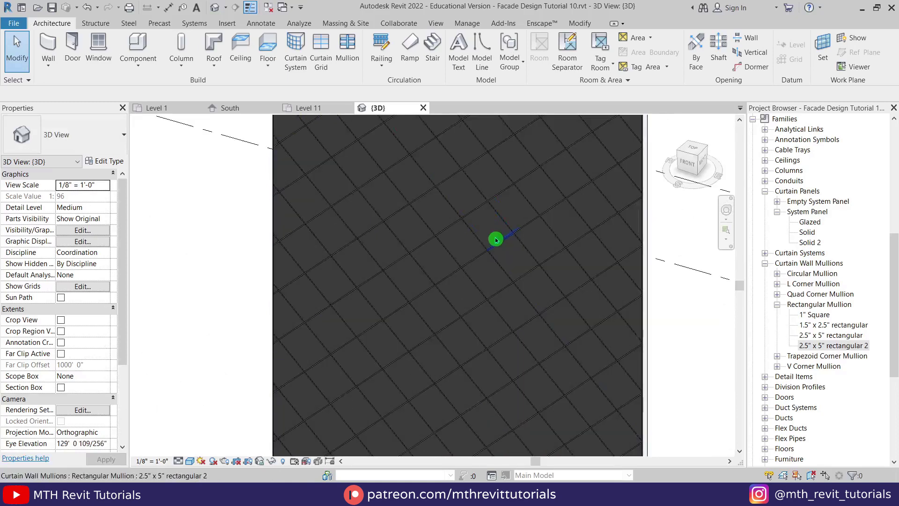
pyautogui.rightClick(813, 243)
pyautogui.click(828, 250)
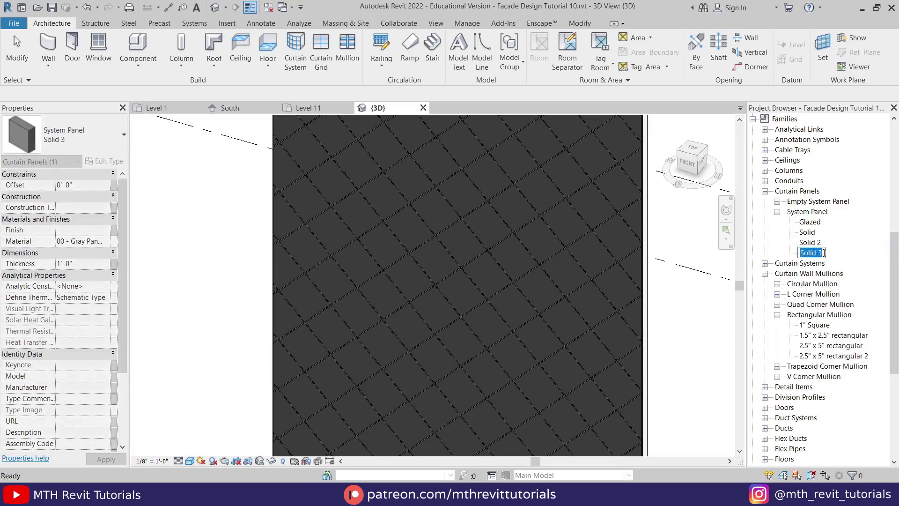
pyautogui.write('LED Panel')
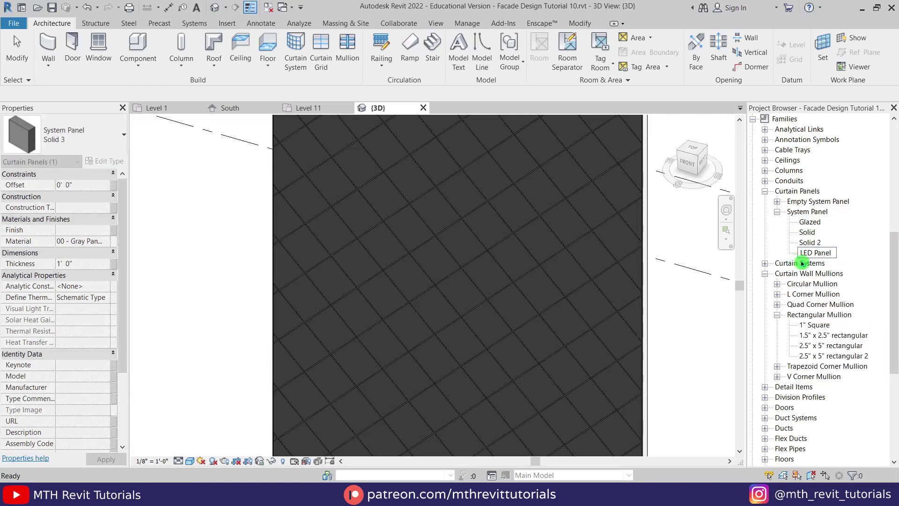
pyautogui.click(837, 273)
# Step: Create a new material for the LED Panel type and name it 00 - LED Panel
pyautogui.click(817, 233)
pyautogui.doubleClick(817, 233)
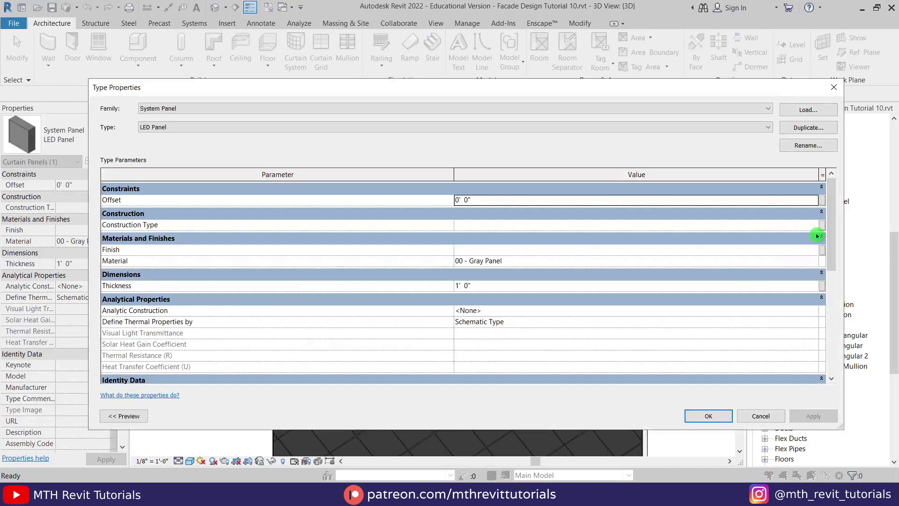
pyautogui.click(814, 263)
pyautogui.click(816, 263)
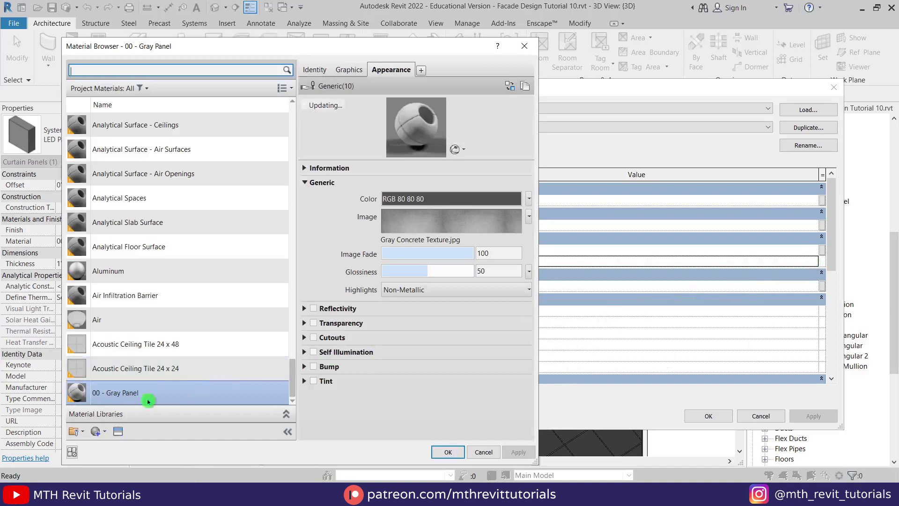
pyautogui.click(96, 432)
pyautogui.click(98, 445)
pyautogui.rightClick(151, 263)
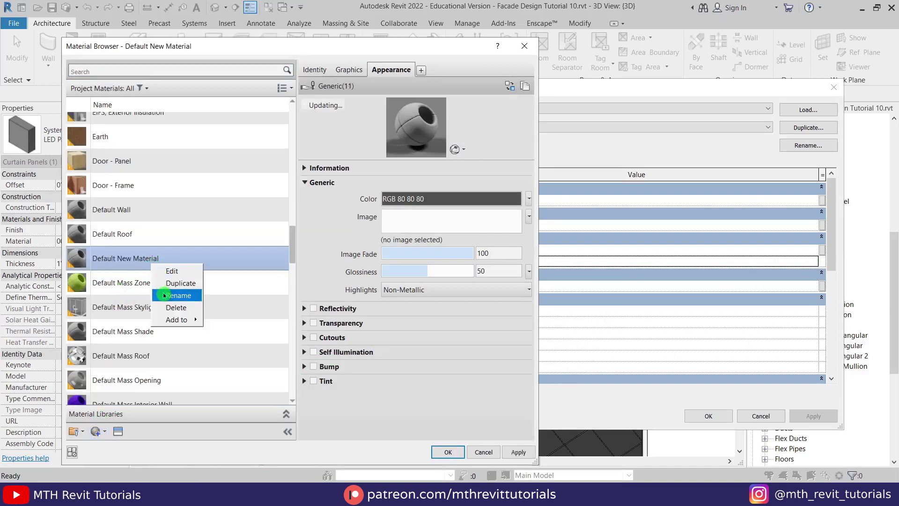
pyautogui.click(164, 295)
pyautogui.write('00 - LED Pa')
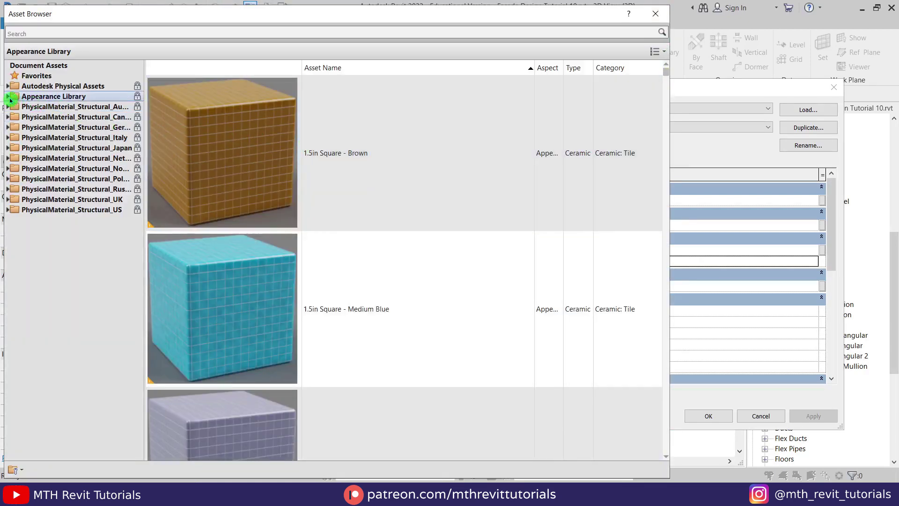
# Step: Replace the new material's appearance with the Luminous - Translucent White glass asset and accept the material and panel type changes
pyautogui.click(9, 99)
pyautogui.click(36, 179)
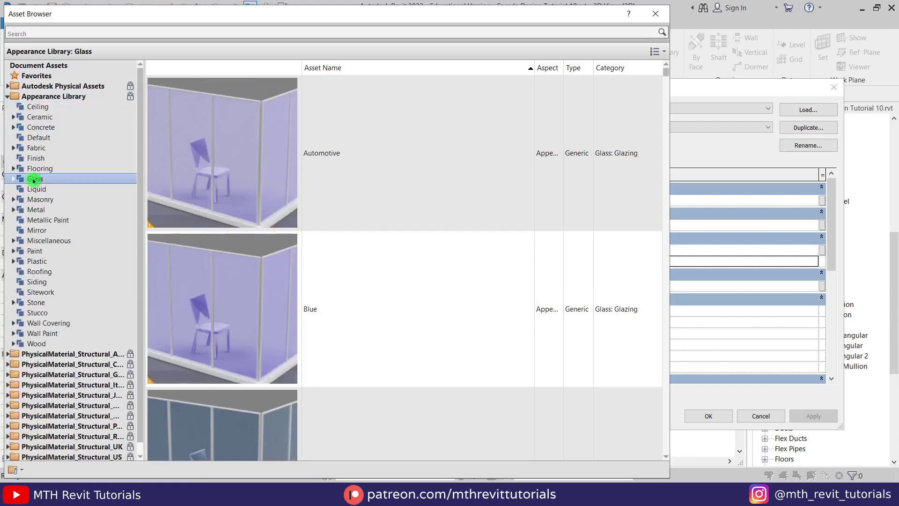
pyautogui.scroll(-1, 384, 201)
pyautogui.scroll(-10, 383, 201)
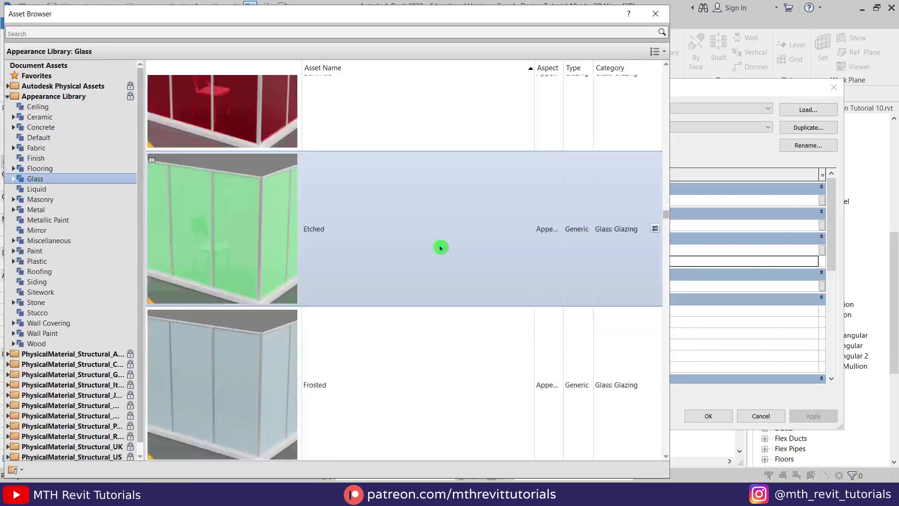
pyautogui.scroll(-5, 375, 255)
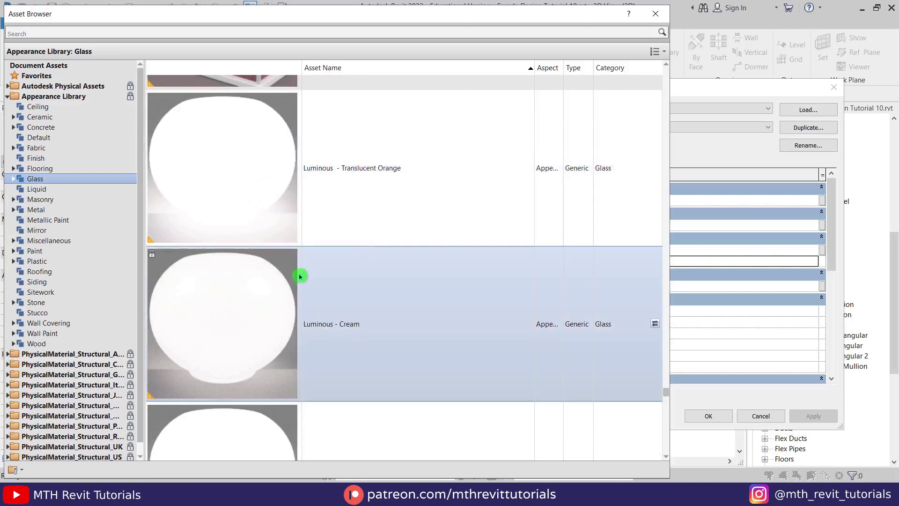
pyautogui.scroll(-2, 420, 322)
pyautogui.scroll(1, 429, 321)
pyautogui.scroll(-1, 419, 299)
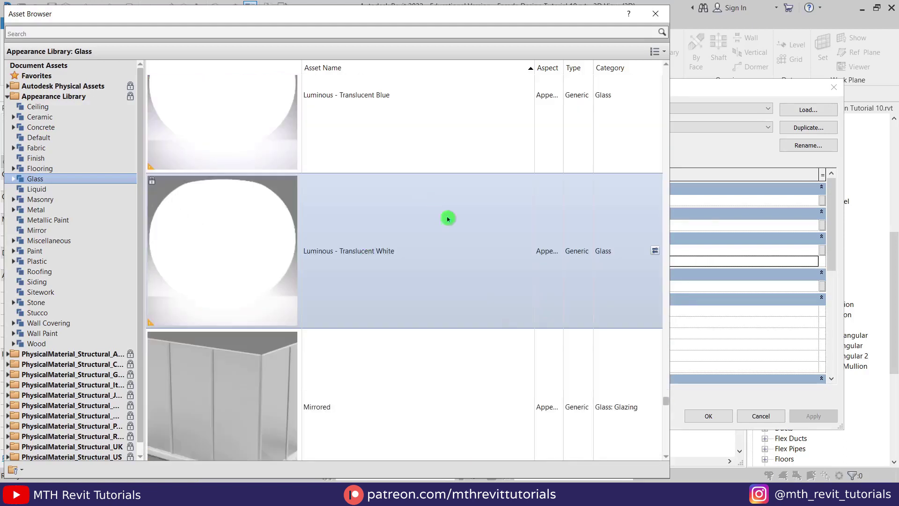
pyautogui.click(654, 253)
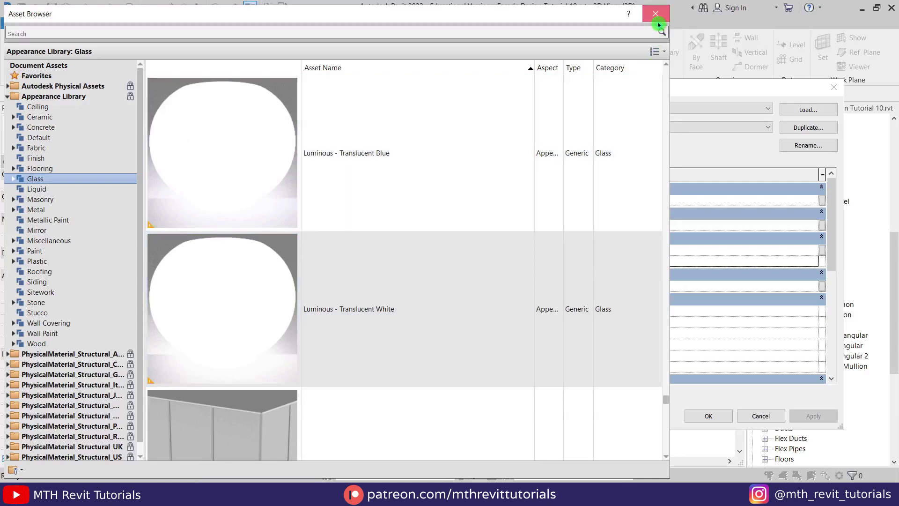
pyautogui.click(658, 20)
pyautogui.click(448, 453)
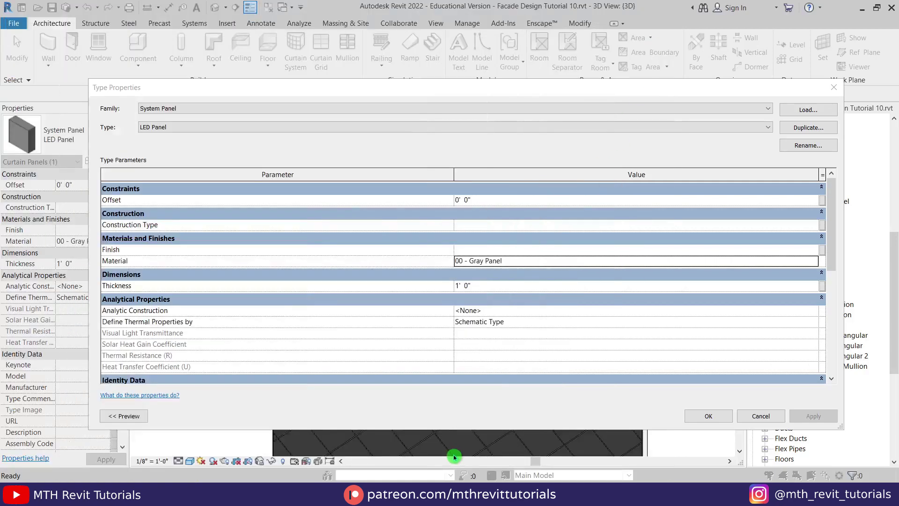
pyautogui.click(709, 416)
# Step: Clear the panel type selection and orient the 3D view to face the front of the curtain wall
pyautogui.scroll(-3, 508, 311)
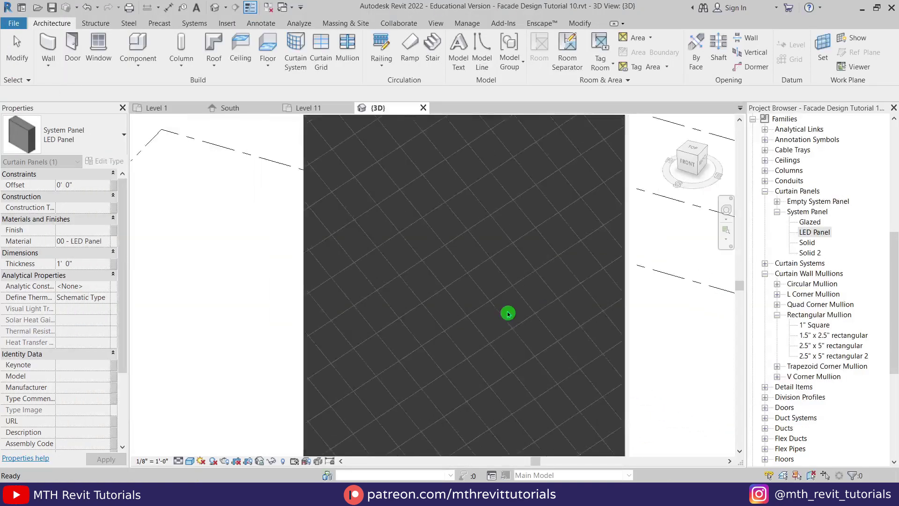
pyautogui.keyDown('shift'); pyautogui.moveTo(507, 311); pyautogui.dragTo(426, 317, button='middle'); pyautogui.keyUp('shift')
pyautogui.press('Escape')
pyautogui.scroll(-5, 503, 288)
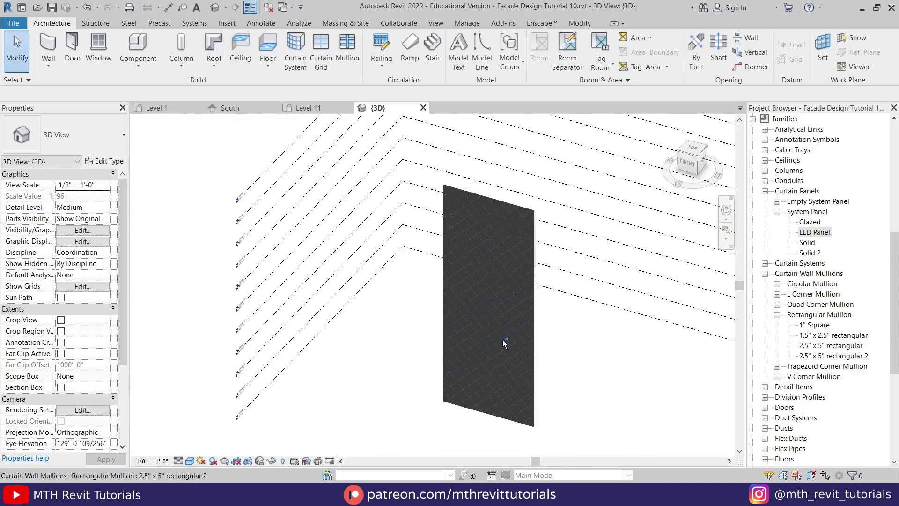
pyautogui.keyDown('shift'); pyautogui.moveTo(514, 341); pyautogui.dragTo(703, 150, button='middle'); pyautogui.keyUp('shift')
pyautogui.click(691, 170)
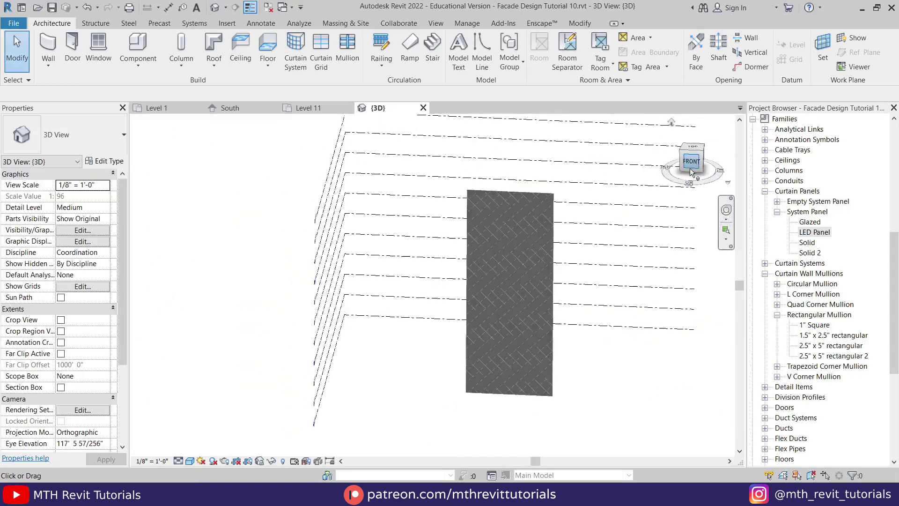
# Step: Change one diamond curtain panel toward the facade's right side to the System Panel type LED Panel
pyautogui.scroll(5, 487, 300)
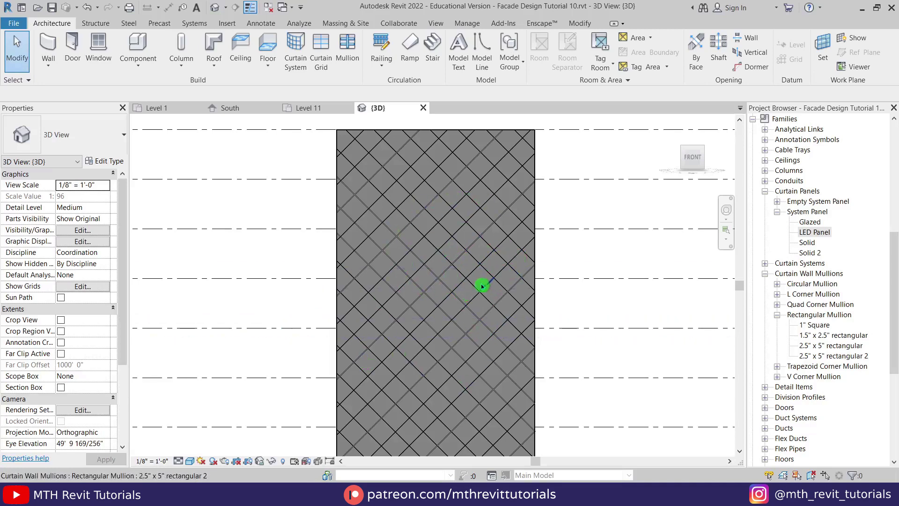
pyautogui.scroll(3, 482, 287)
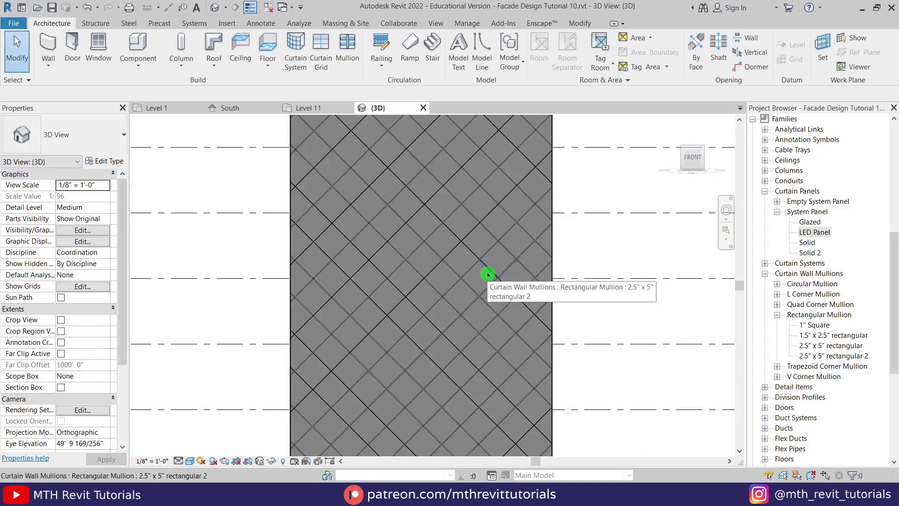
pyautogui.press('Tab')
pyautogui.press('Tab')
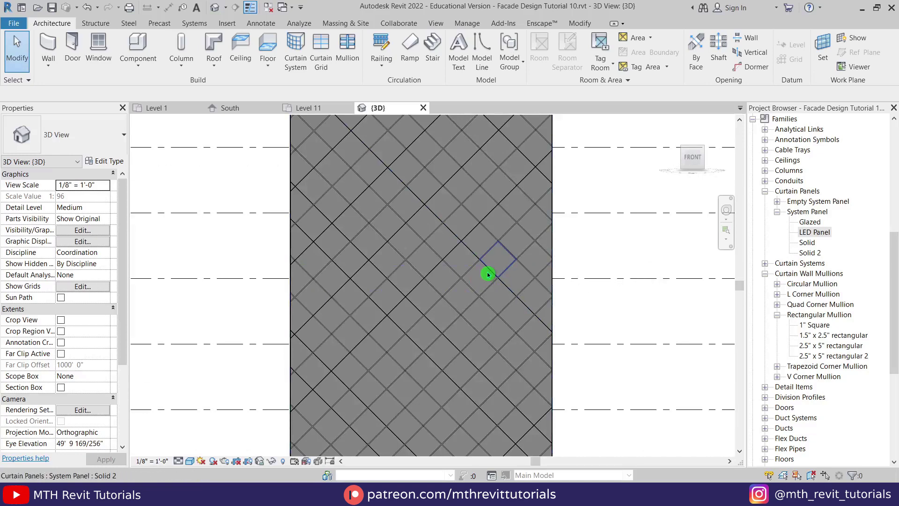
pyautogui.click(488, 274)
pyautogui.scroll(3, 511, 239)
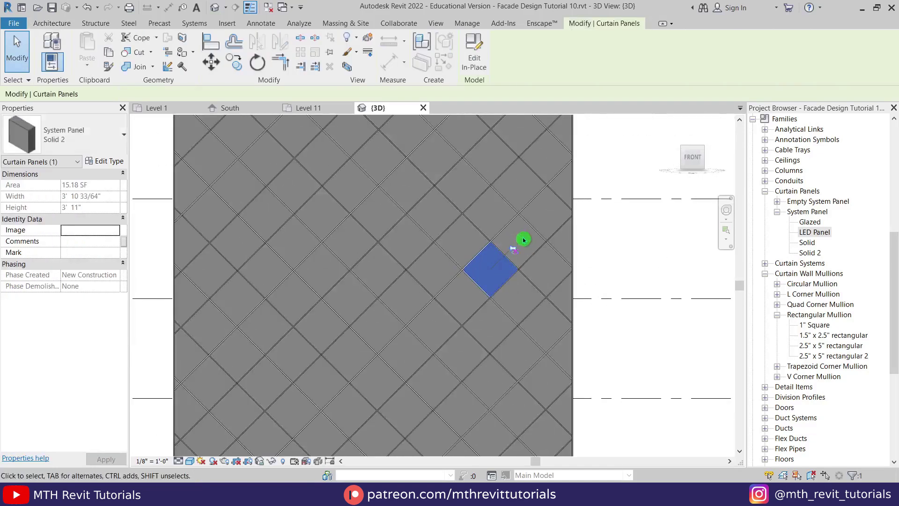
pyautogui.click(70, 136)
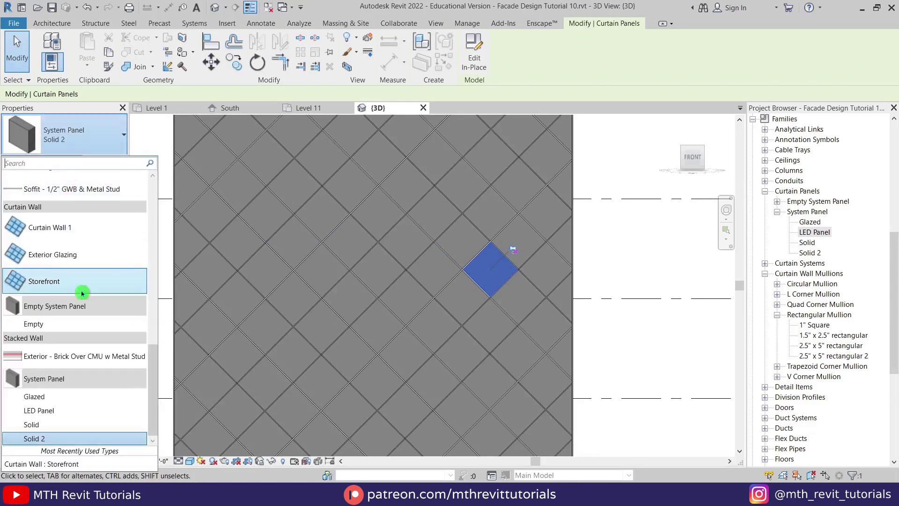
pyautogui.click(73, 414)
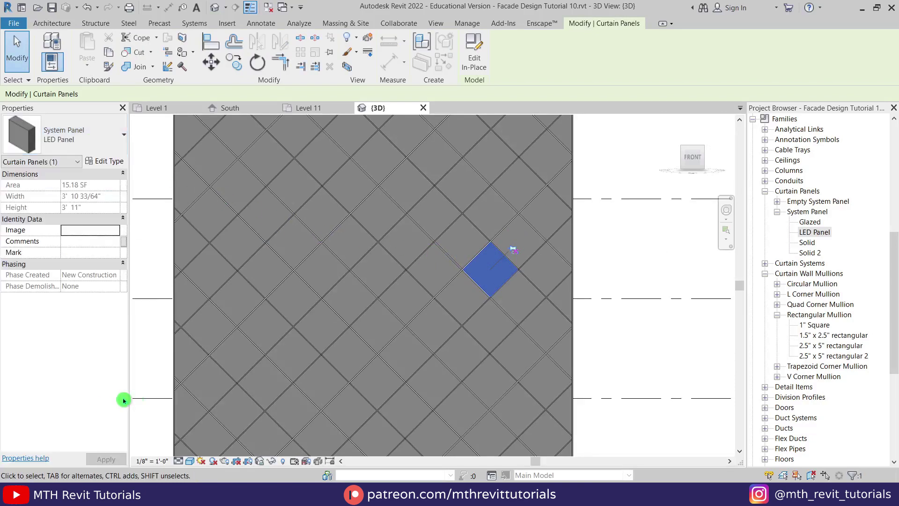
pyautogui.press('Escape')
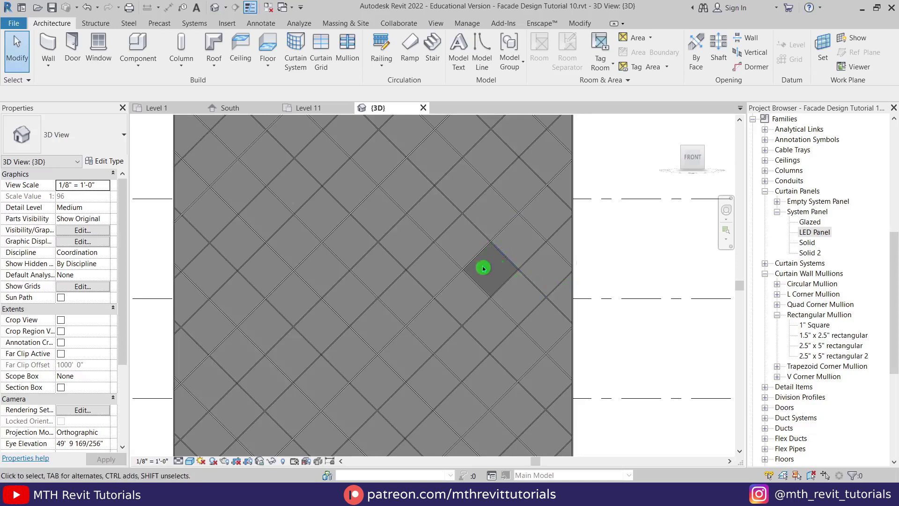
# Step: Change two more diamond panels adjoining the existing LED panel to the System Panel type LED Panel
pyautogui.scroll(-3, 483, 268)
pyautogui.scroll(2, 483, 268)
pyautogui.click(506, 287)
pyautogui.click(124, 134)
pyautogui.click(47, 396)
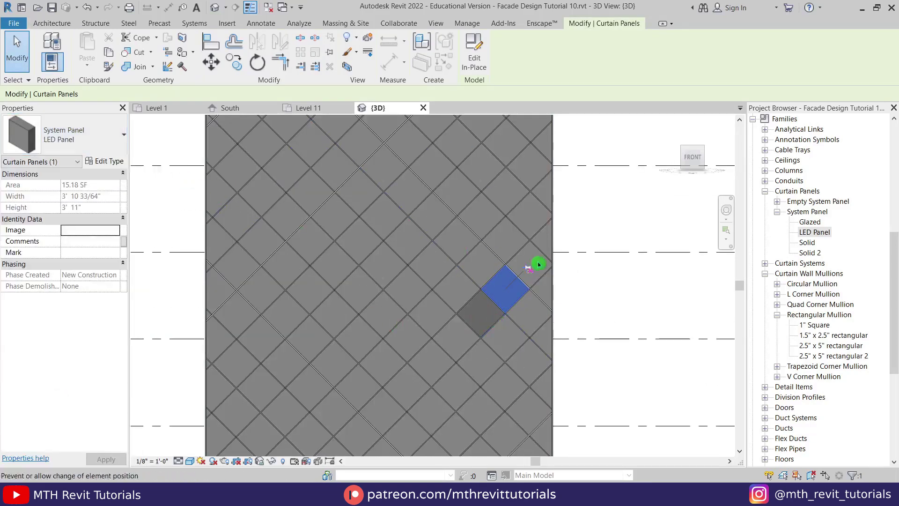
pyautogui.press('Escape')
pyautogui.click(492, 265)
pyautogui.click(123, 134)
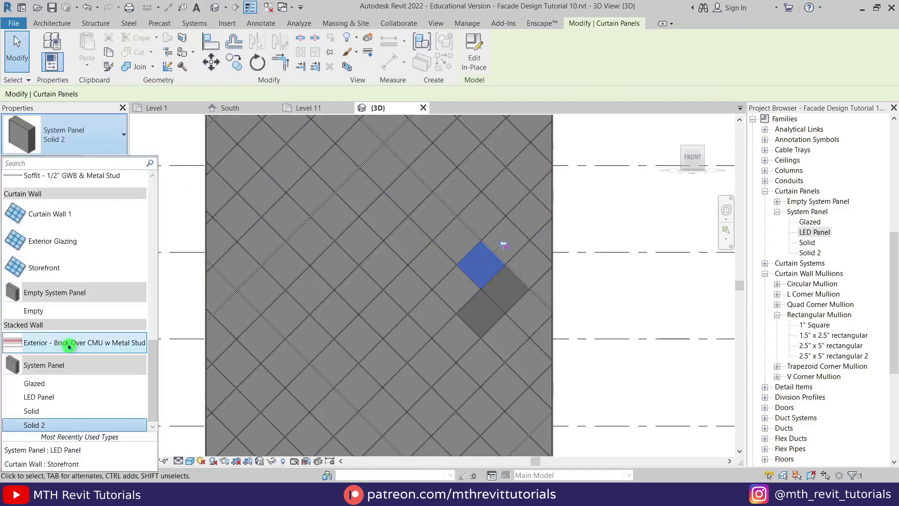
pyautogui.click(38, 396)
pyautogui.press('Escape')
# Step: Change two diagonally adjoining panels higher up on the front facade to the System Panel type LED Panel
pyautogui.scroll(-2, 502, 253)
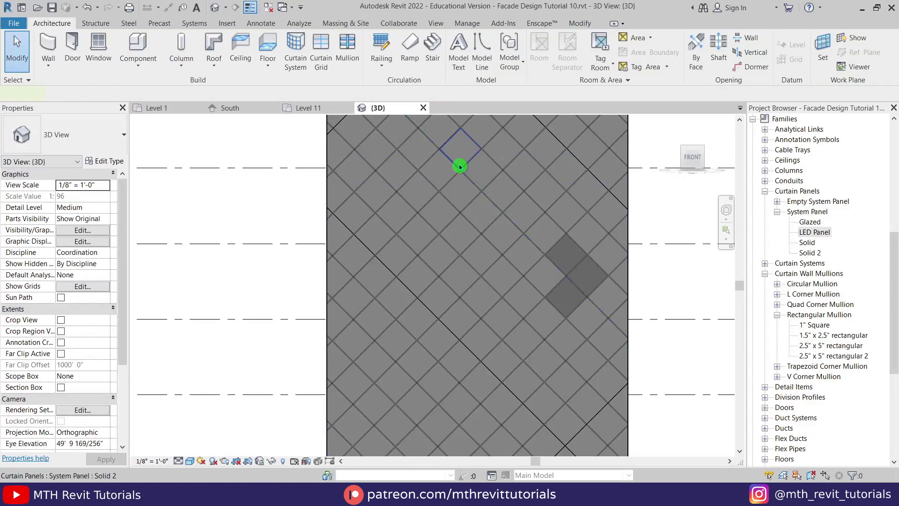
pyautogui.click(460, 167)
pyautogui.click(75, 140)
pyautogui.click(60, 452)
pyautogui.click(440, 172)
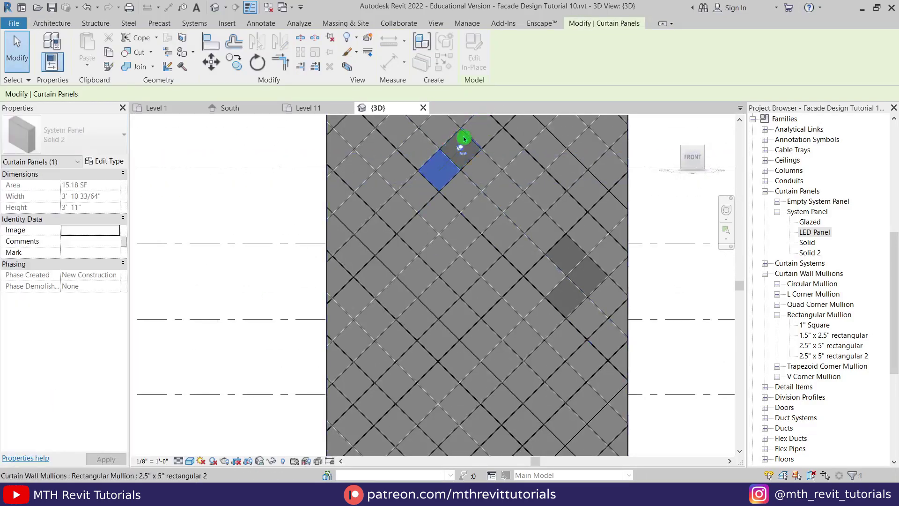
pyautogui.click(123, 134)
pyautogui.click(40, 396)
pyautogui.press('Escape')
pyautogui.scroll(-2, 445, 307)
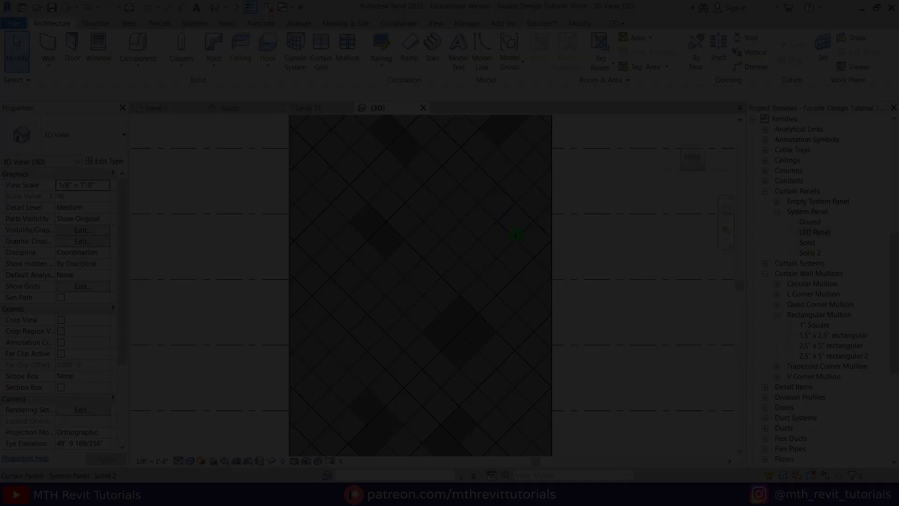
# Step: Change two diagonally adjoining panels near the facade's right edge, around Level 7, to the LED Panel type
pyautogui.click(515, 232)
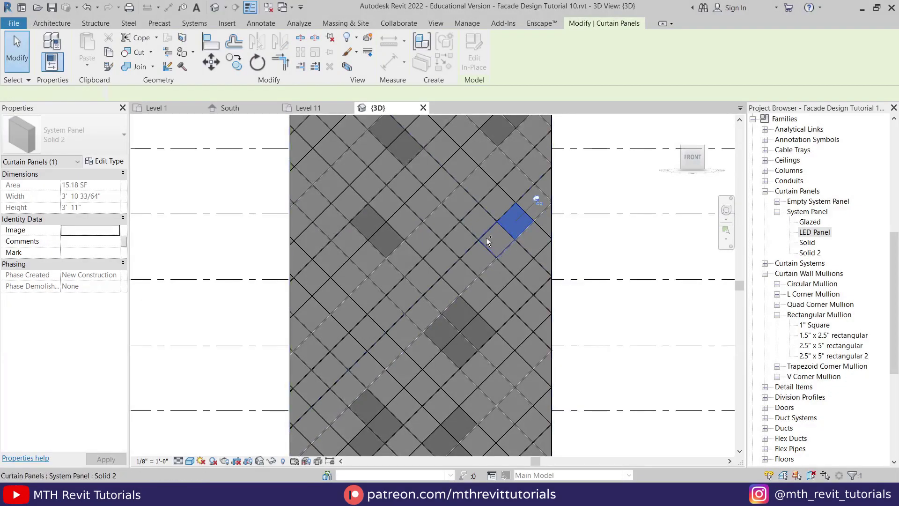
pyautogui.keyDown('ctrl'); pyautogui.click(488, 241); pyautogui.keyUp('ctrl')
pyautogui.click(123, 135)
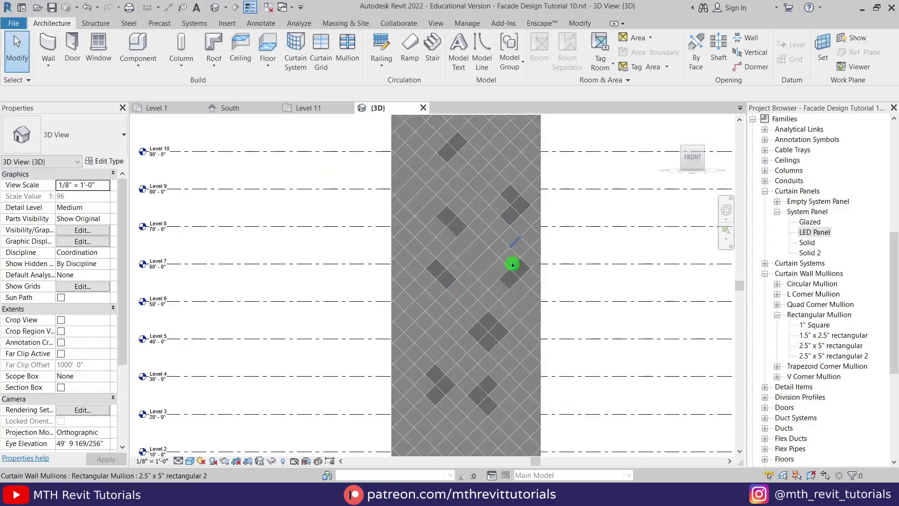
pyautogui.scroll(2, 468, 272)
pyautogui.scroll(-2, 468, 309)
pyautogui.moveTo(534, 345); pyautogui.dragTo(546, 262, button='middle')
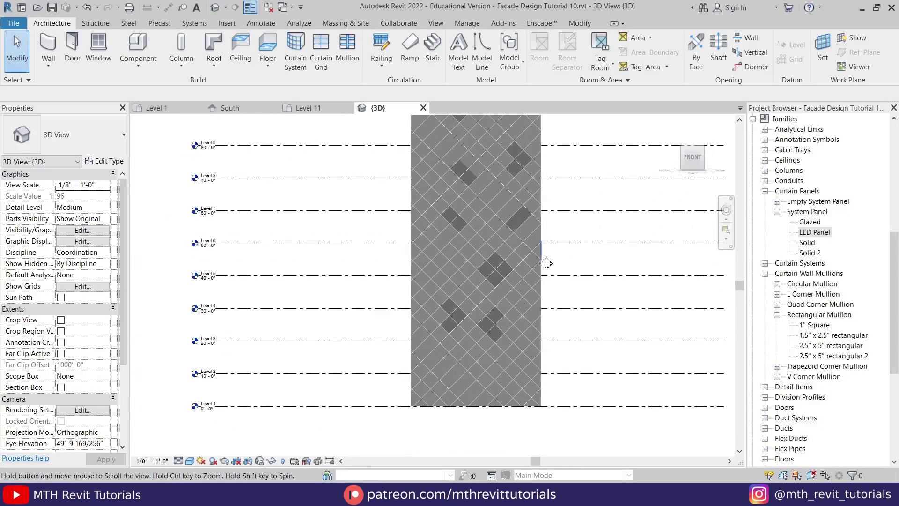
# Step: Open the front Storefront curtain wall's profile for editing, deleting the mullion elements that cannot be placed and dismissing the warning
pyautogui.click(473, 338)
pyautogui.scroll(2, 472, 356)
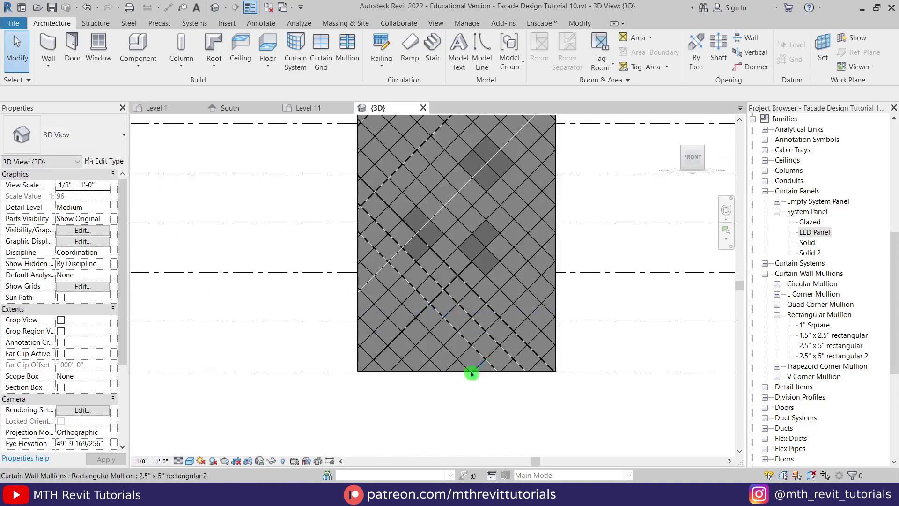
pyautogui.scroll(3, 434, 348)
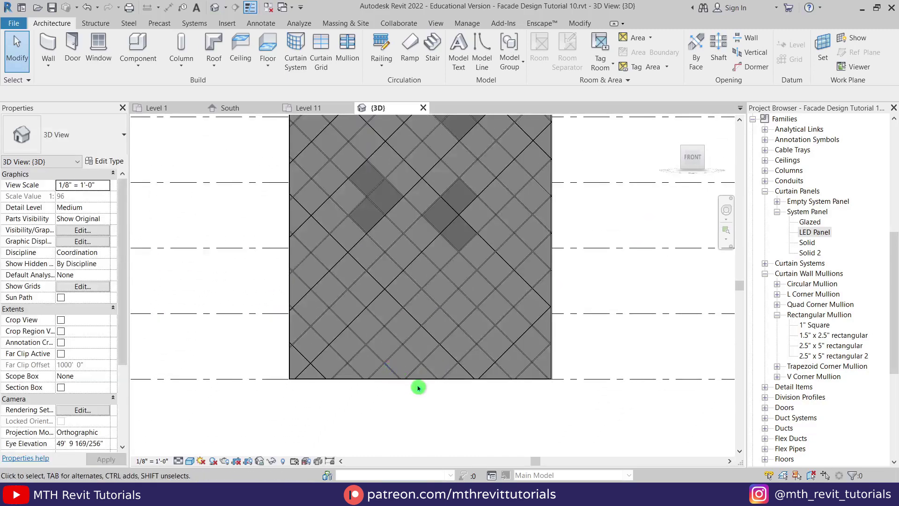
pyautogui.click(555, 338)
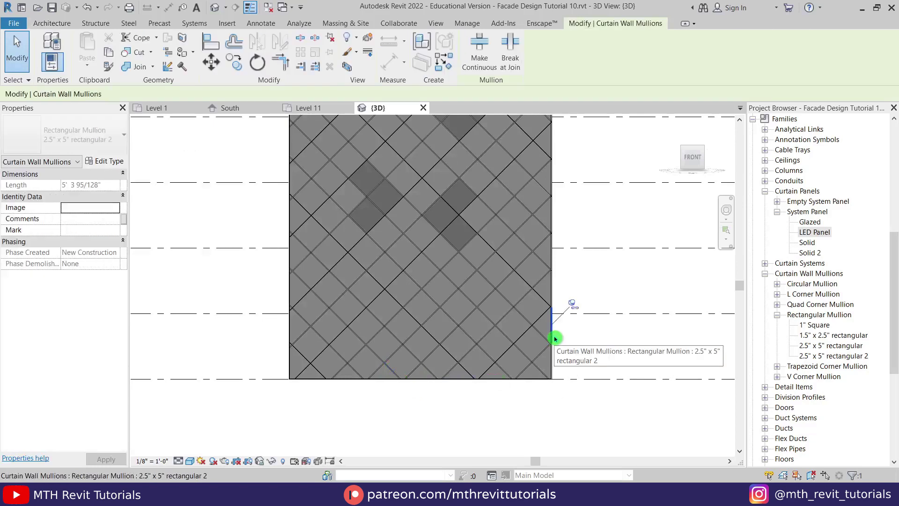
pyautogui.press('Escape')
pyautogui.click(553, 335)
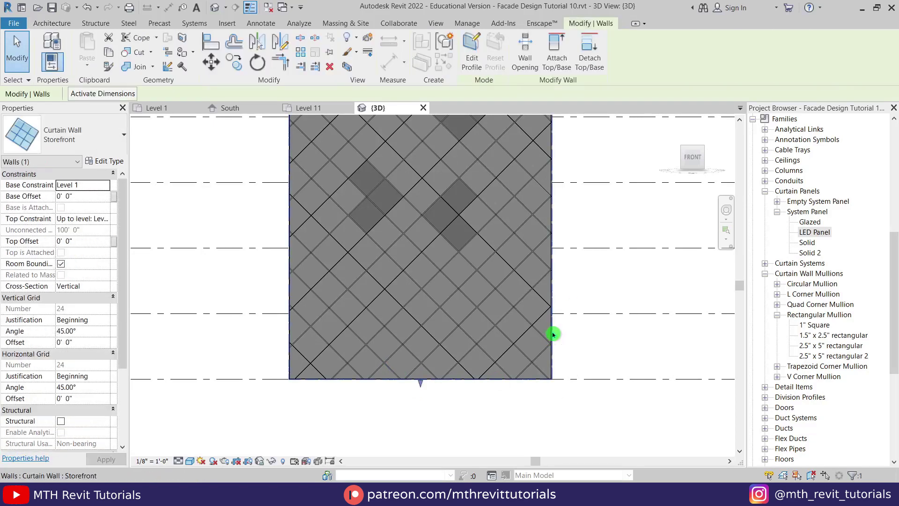
pyautogui.click(473, 67)
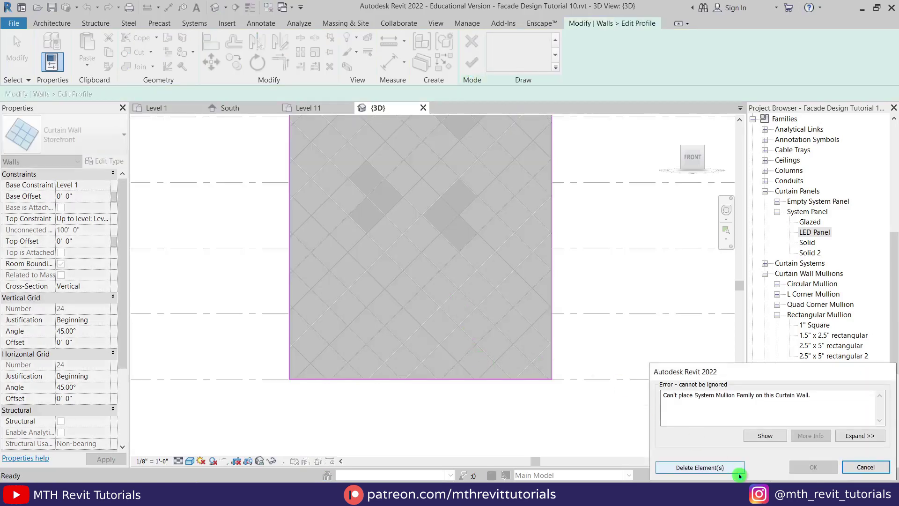
pyautogui.click(690, 469)
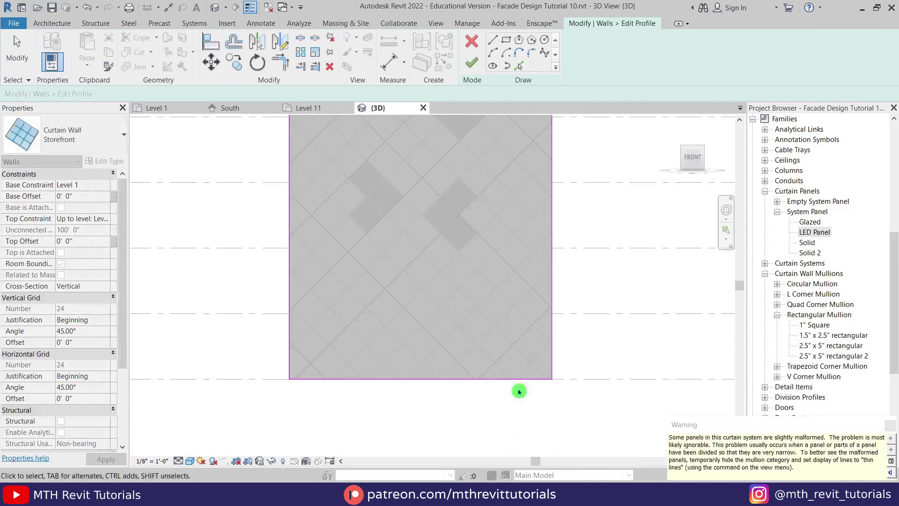
pyautogui.click(892, 426)
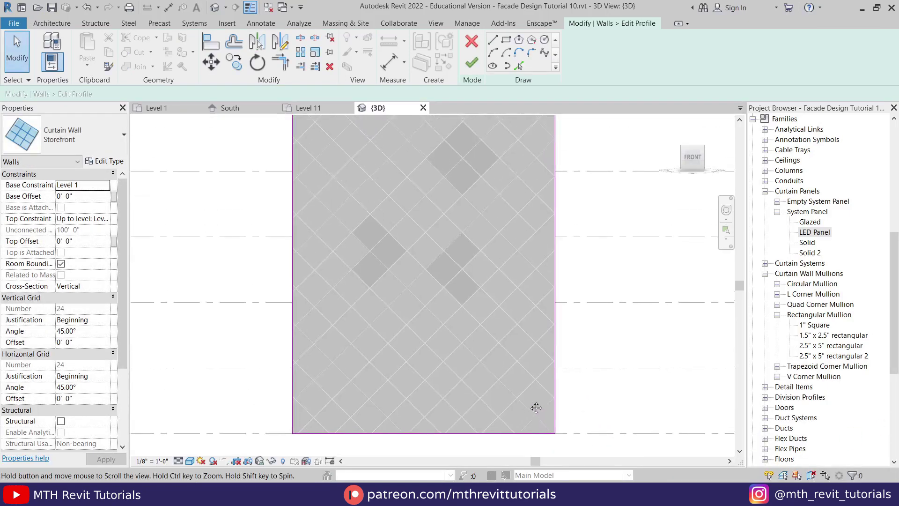
# Step: Start the Line tool for the wall profile and set the view's visual style to Hidden Line
pyautogui.scroll(2, 434, 429)
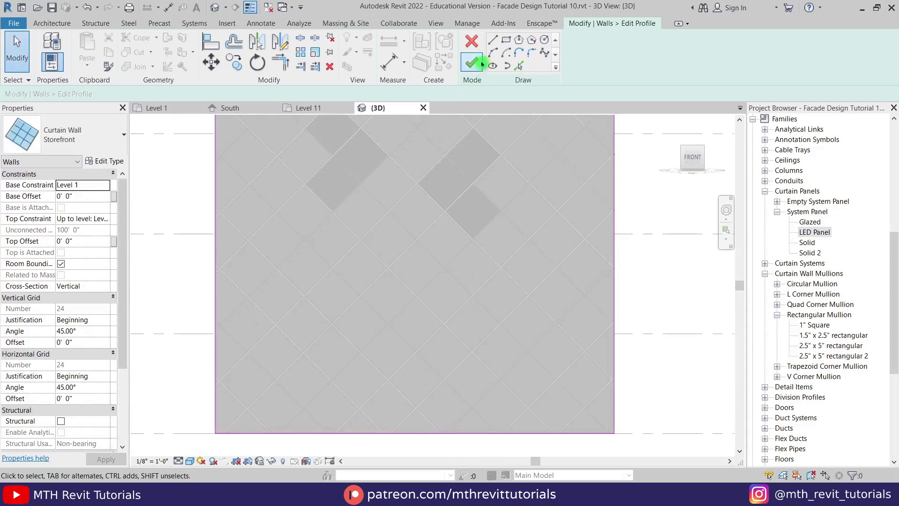
pyautogui.click(495, 41)
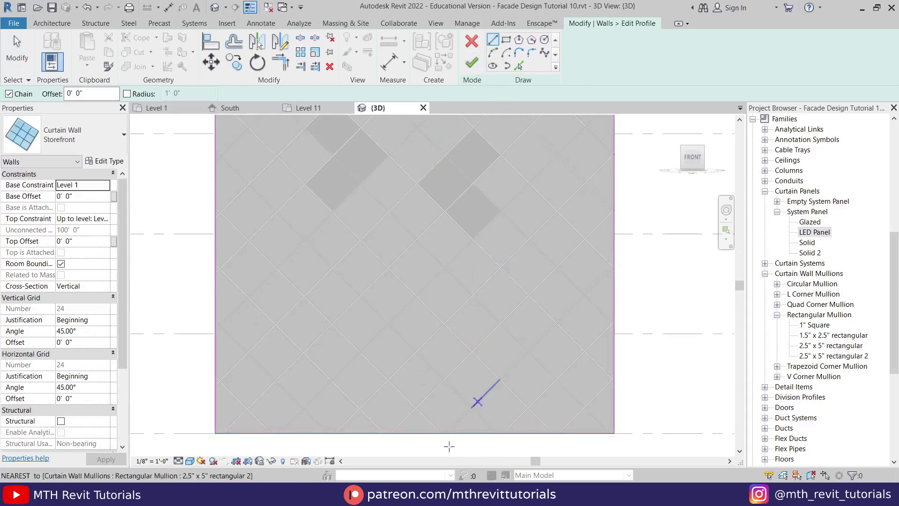
pyautogui.click(189, 462)
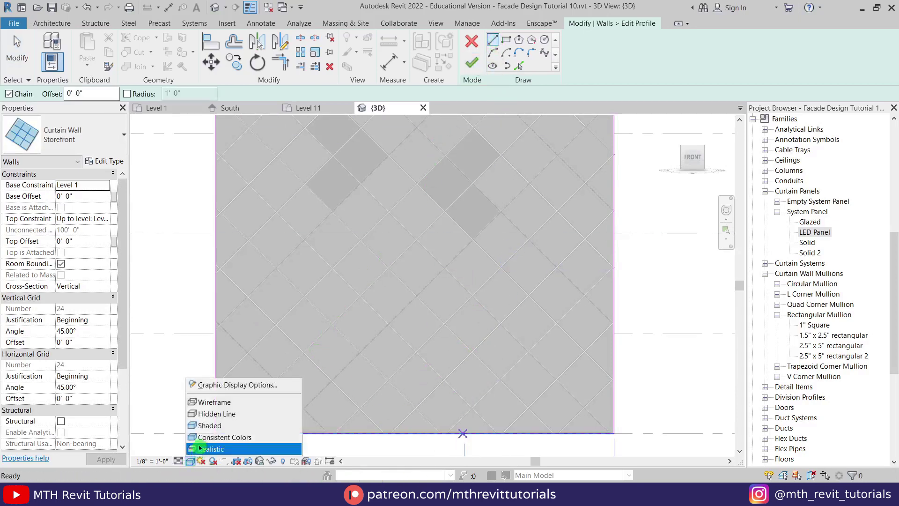
pyautogui.click(214, 414)
pyautogui.moveTo(510, 362); pyautogui.dragTo(509, 342, button='middle')
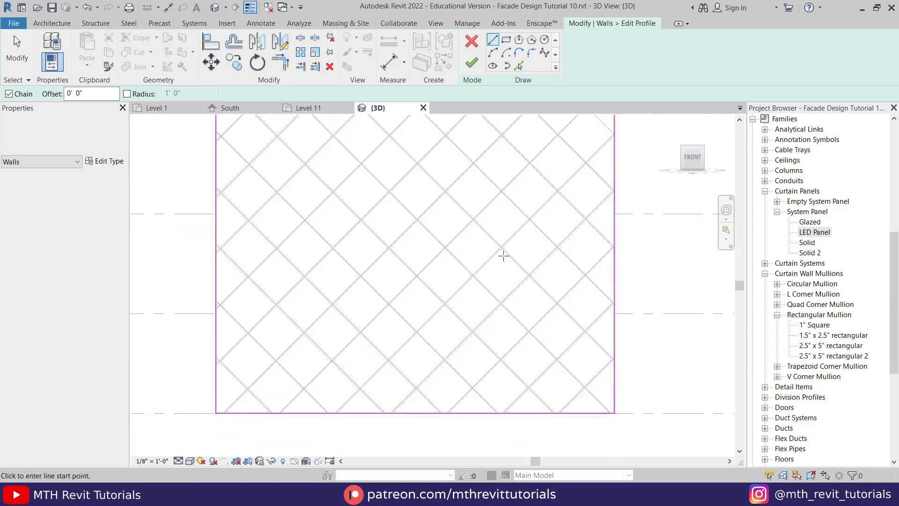
# Step: Sketch the right side of a stepped entrance opening along the diagonal mullions, from the base edge over the main peak to the inner notch
pyautogui.scroll(2, 501, 407)
pyautogui.click(495, 413)
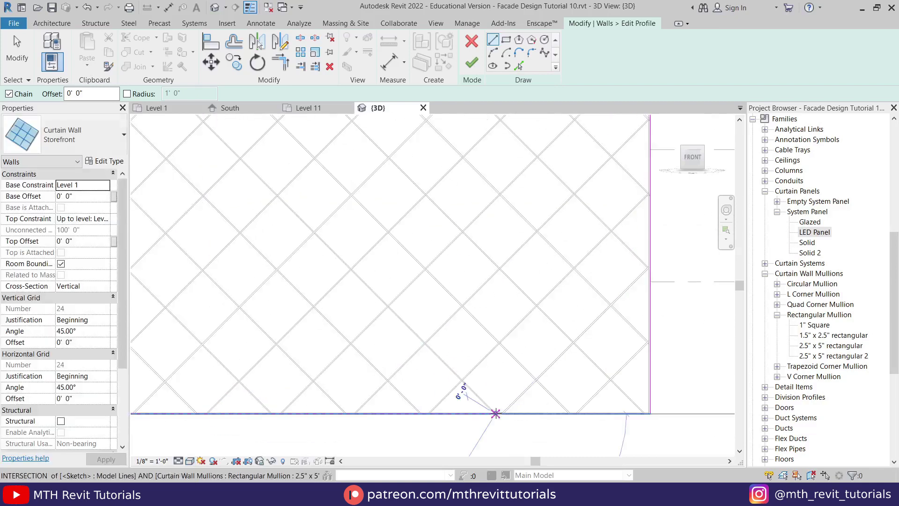
pyautogui.click(462, 378)
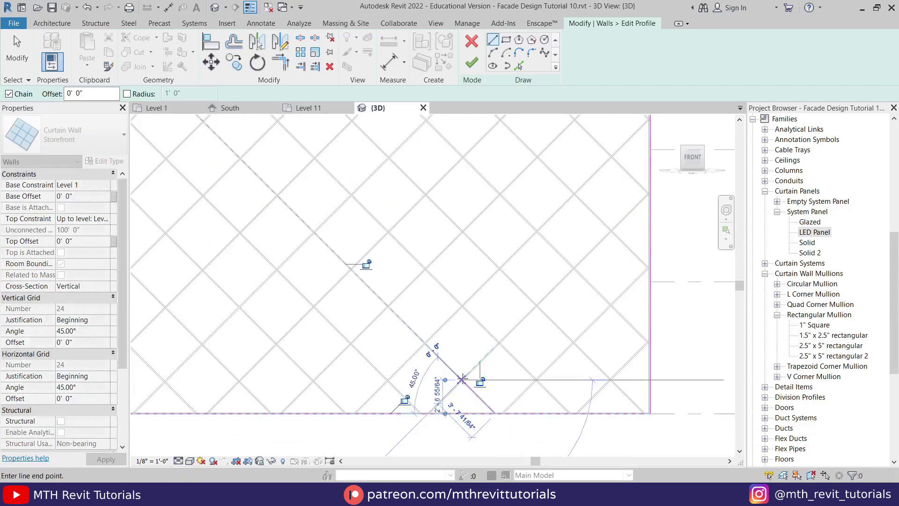
pyautogui.click(430, 344)
pyautogui.click(500, 268)
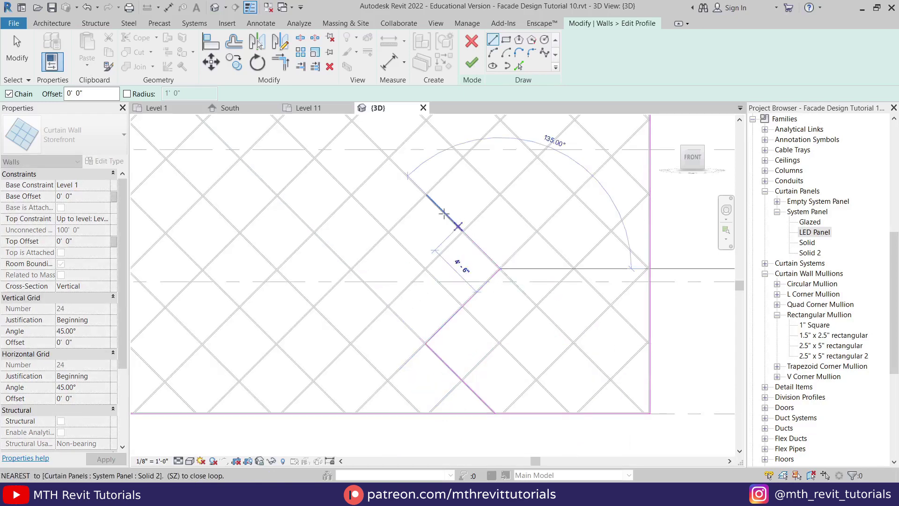
pyautogui.click(426, 194)
pyautogui.click(352, 269)
# Step: Continue the opening outline over a lower peak on its left side and step it down along the diagonal grid to the base edge
pyautogui.scroll(-2, 352, 269)
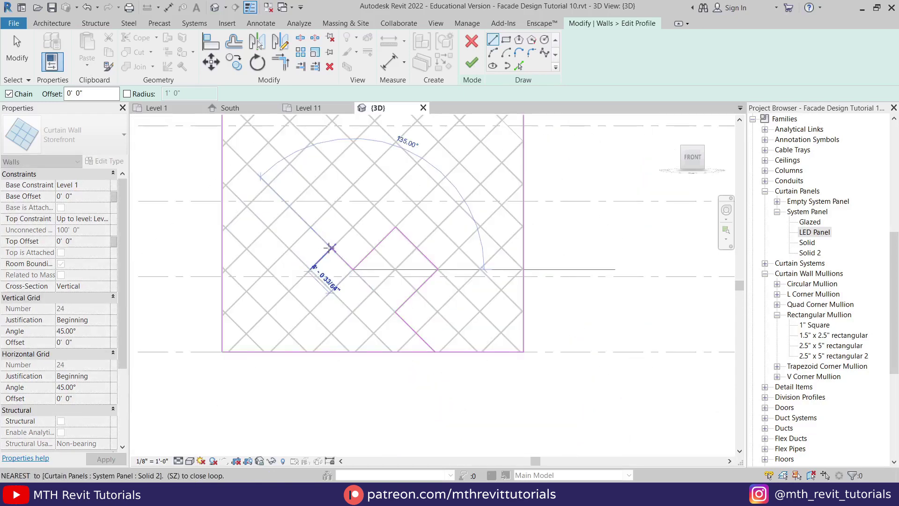
pyautogui.click(289, 290)
pyautogui.scroll(3, 288, 290)
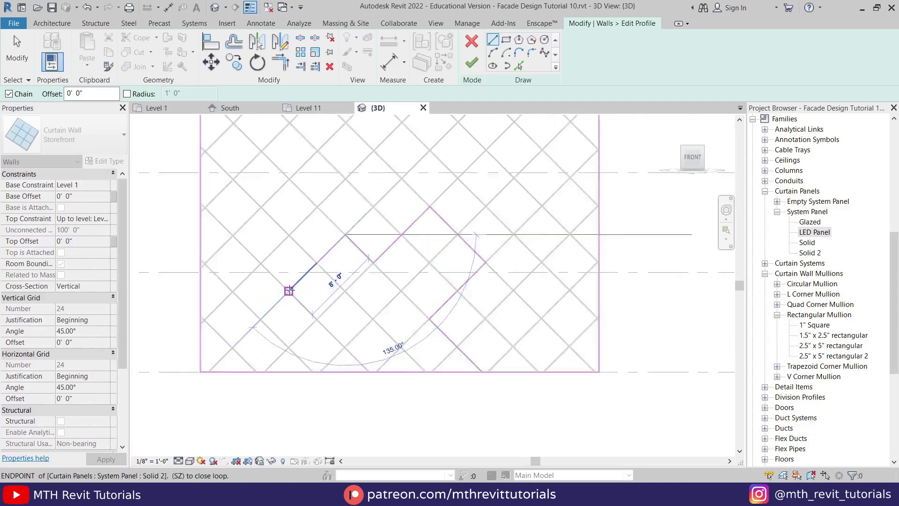
pyautogui.click(326, 328)
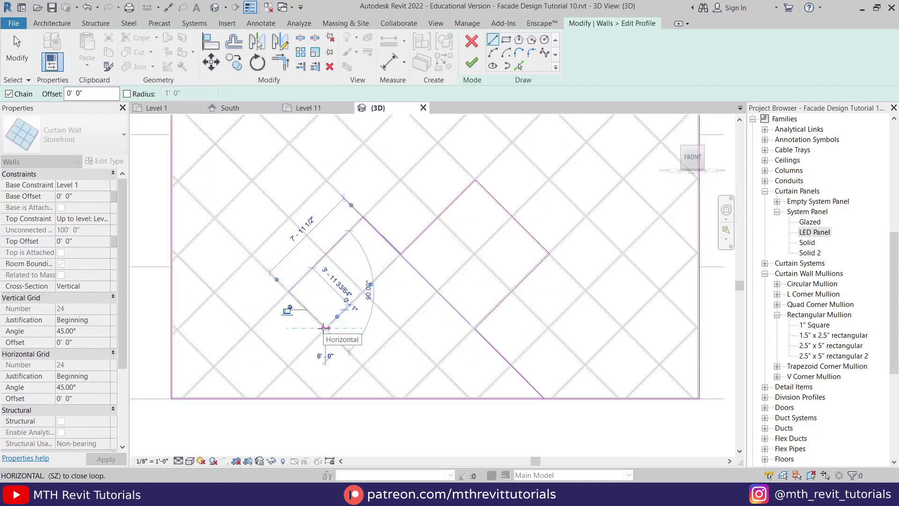
pyautogui.click(288, 366)
pyautogui.click(325, 404)
pyautogui.press('Escape')
pyautogui.press('Escape')
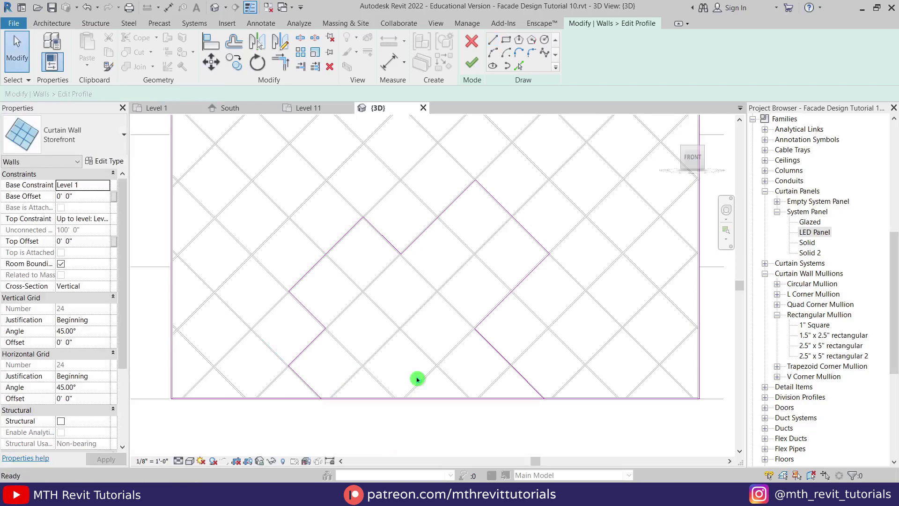
# Step: Split the profile's base line at a point between the two lower ends of the entrance opening
pyautogui.press('s')
pyautogui.press('l')
pyautogui.click(391, 398)
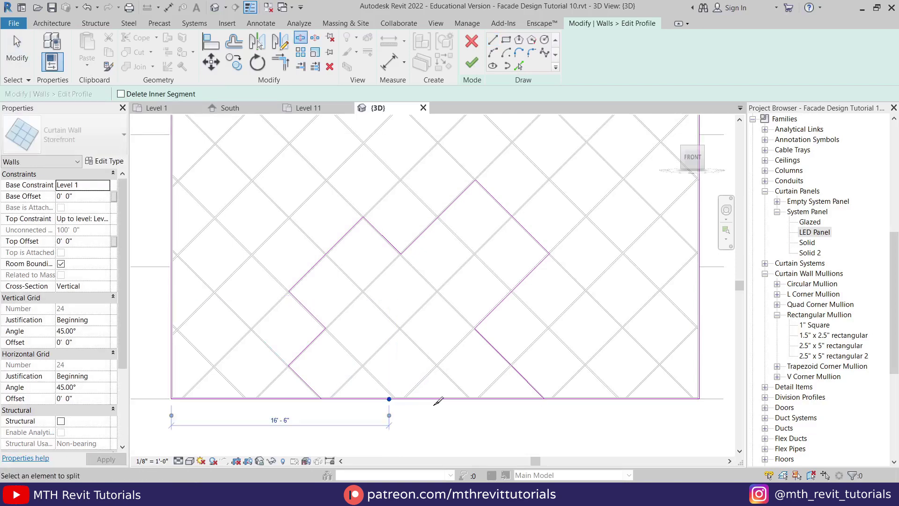
pyautogui.press('Escape')
pyautogui.press('Escape')
# Step: Trim both base line segments to the ends of the stepped outline, leaving the opening's bottom free of lines
pyautogui.press('t')
pyautogui.press('r')
pyautogui.click(530, 383)
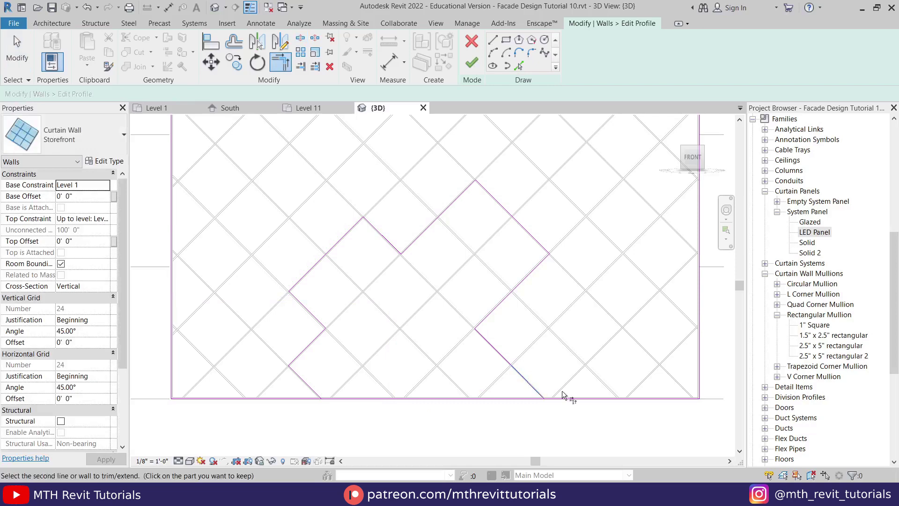
pyautogui.click(576, 399)
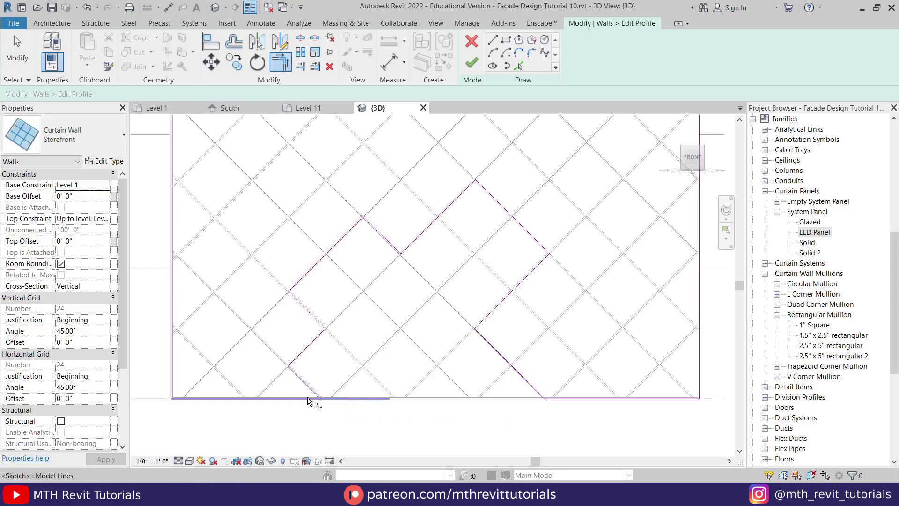
pyautogui.click(322, 399)
pyautogui.press('Escape')
pyautogui.press('Escape')
pyautogui.scroll(-2, 468, 301)
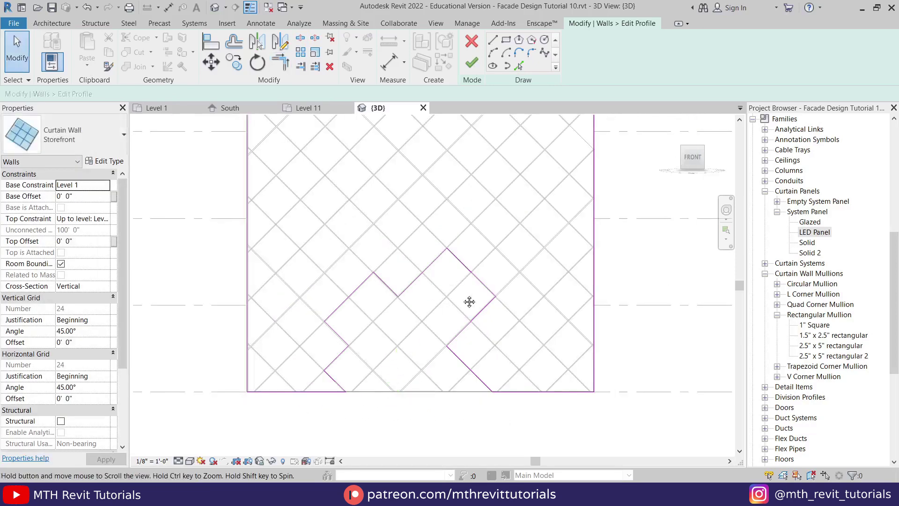
# Step: Finish the wall profile edit, deleting the mullions that cannot be placed, and inspect the entrance opening from an angle
pyautogui.click(474, 63)
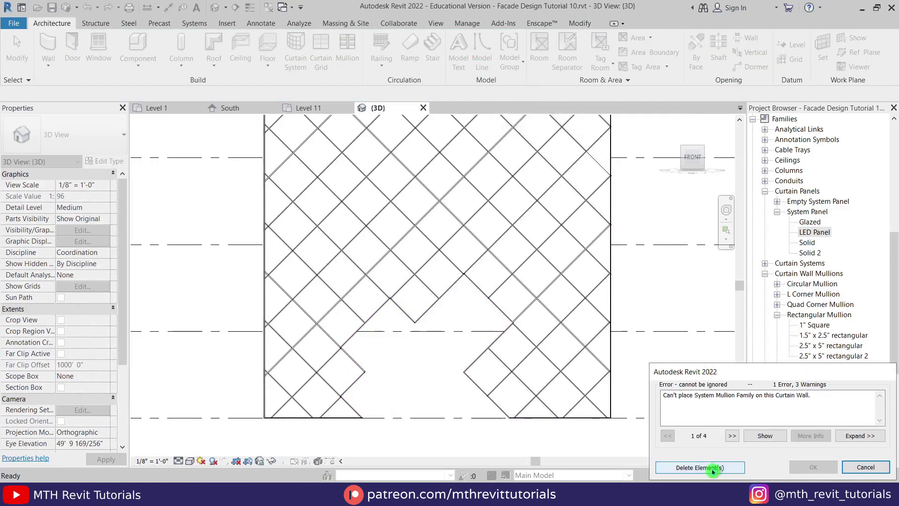
pyautogui.press('Return')
pyautogui.moveTo(651, 311)
pyautogui.keyDown('shift'); pyautogui.mouseDown(button='middle')
pyautogui.moveTo(515, 401)
pyautogui.moveTo(520, 423)
pyautogui.mouseUp(button='middle'); pyautogui.keyUp('shift')
pyautogui.scroll(4, 488, 364)
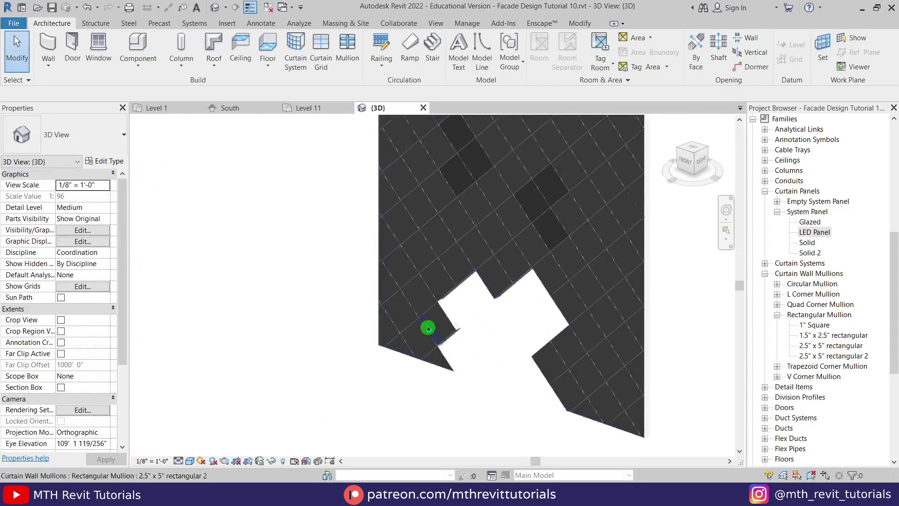
pyautogui.keyDown('shift'); pyautogui.moveTo(492, 333); pyautogui.dragTo(465, 357, button='middle'); pyautogui.keyUp('shift')
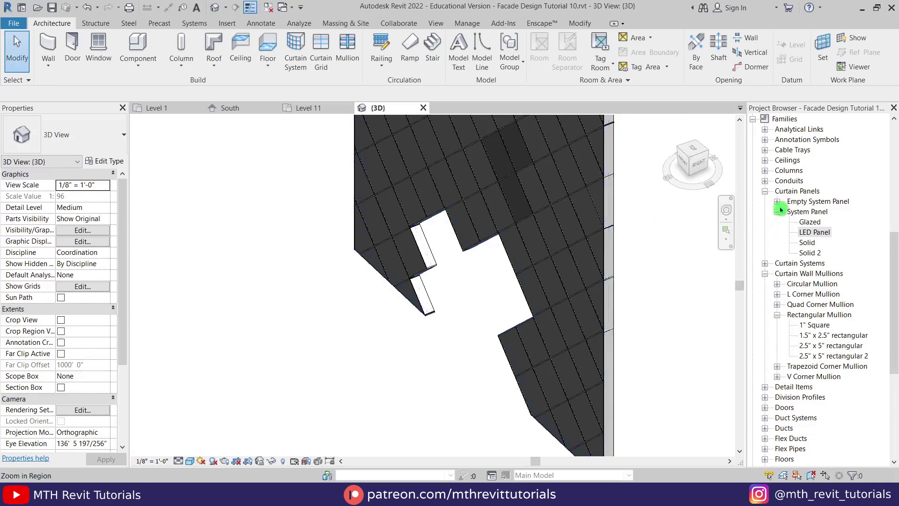
# Step: Open the Level 1 floor plan
pyautogui.scroll(5, 803, 215)
pyautogui.scroll(2, 798, 138)
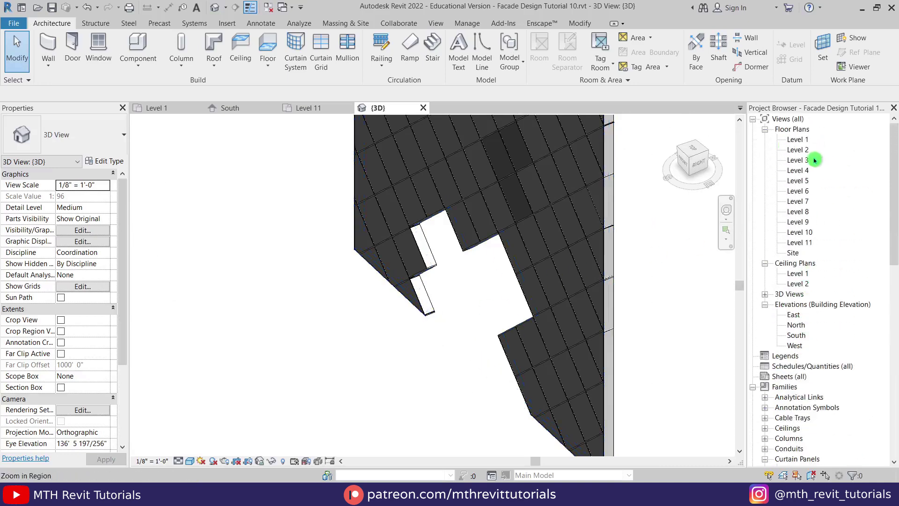
pyautogui.doubleClick(798, 142)
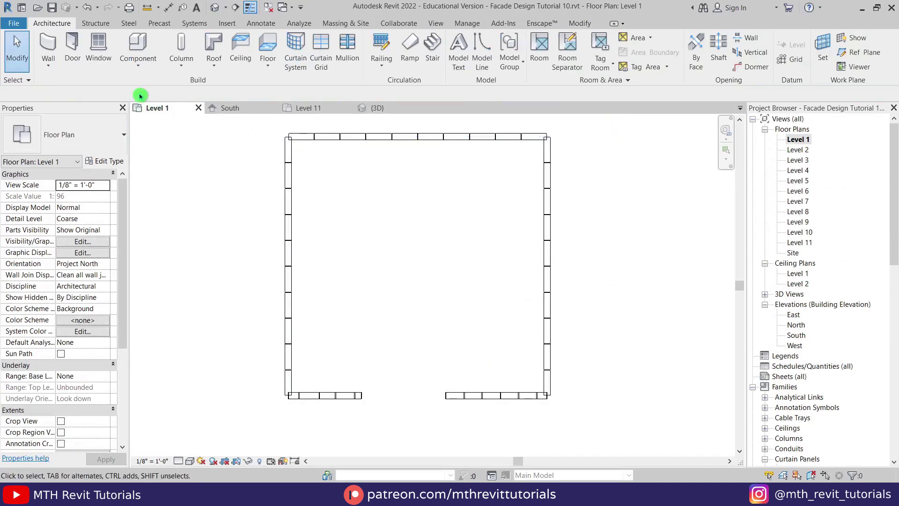
# Step: Draw a Curtain Wall 1 wall on Level 1 across the entrance gap, between the ends of the two front facade segments
pyautogui.click(49, 47)
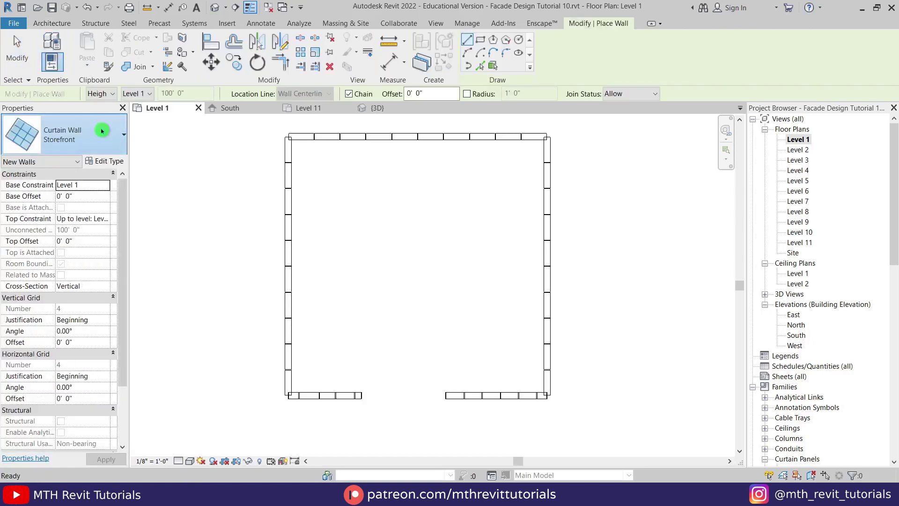
pyautogui.click(70, 135)
pyautogui.click(63, 349)
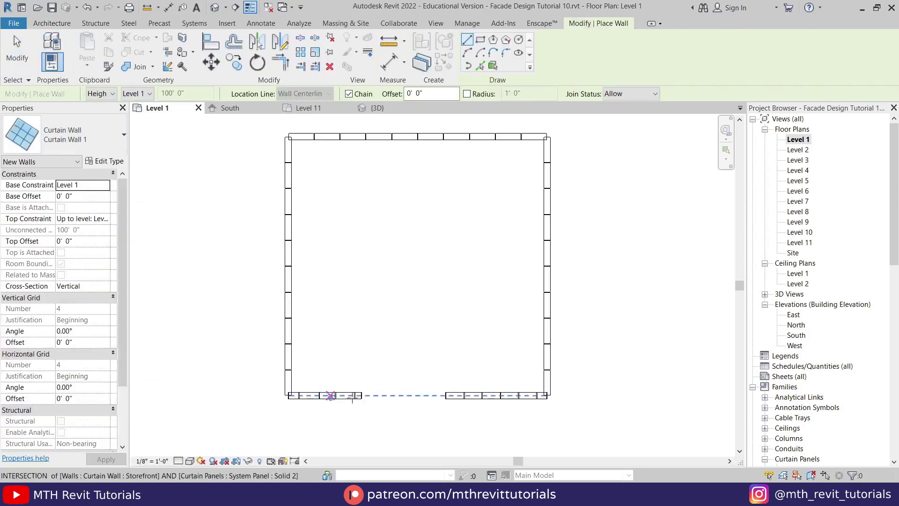
pyautogui.scroll(4, 361, 394)
pyautogui.click(360, 394)
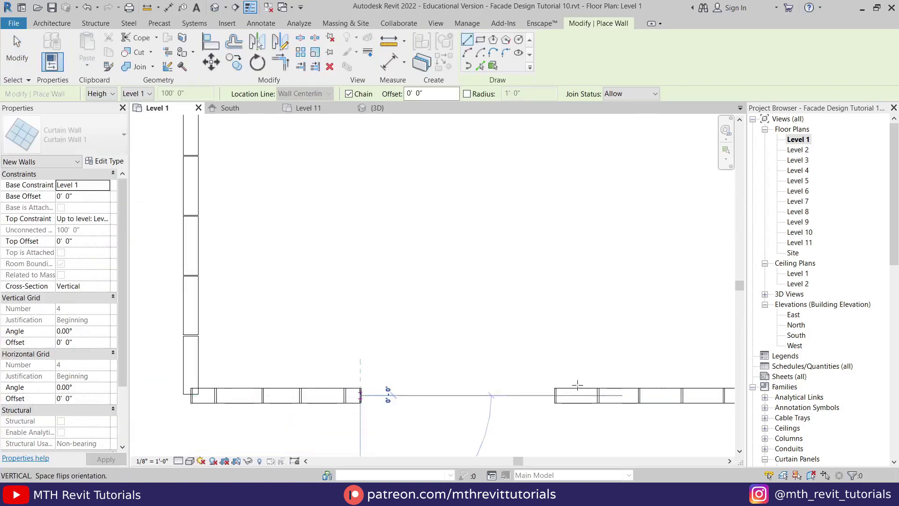
pyautogui.click(555, 396)
pyautogui.press('Escape')
pyautogui.press('Escape')
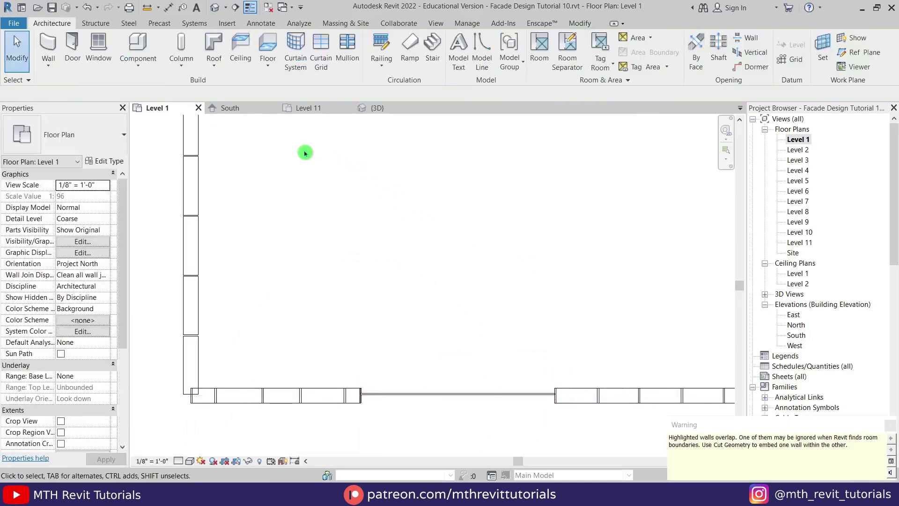
# Step: Edit the new curtain wall's profile in the South elevation and delete all of its rectangular sketch lines
pyautogui.click(226, 112)
pyautogui.scroll(4, 391, 422)
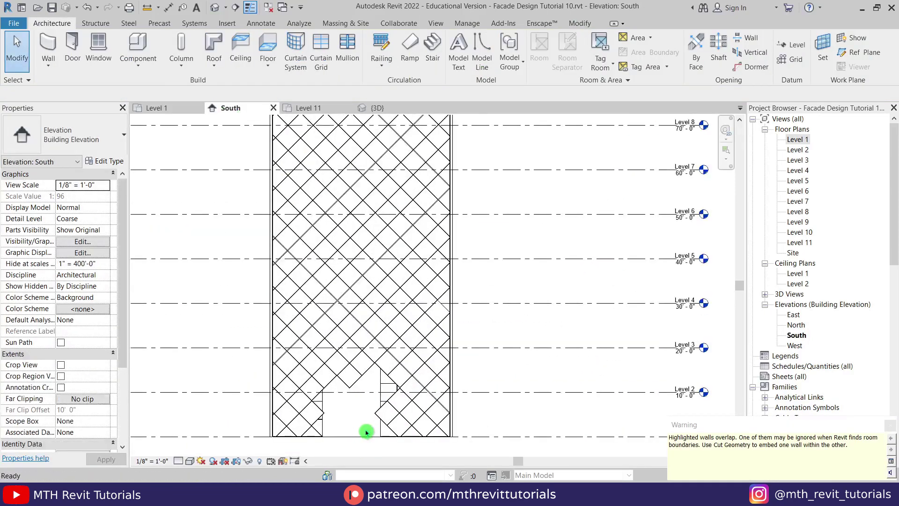
pyautogui.click(396, 435)
pyautogui.moveTo(416, 374); pyautogui.dragTo(486, 328, button='middle')
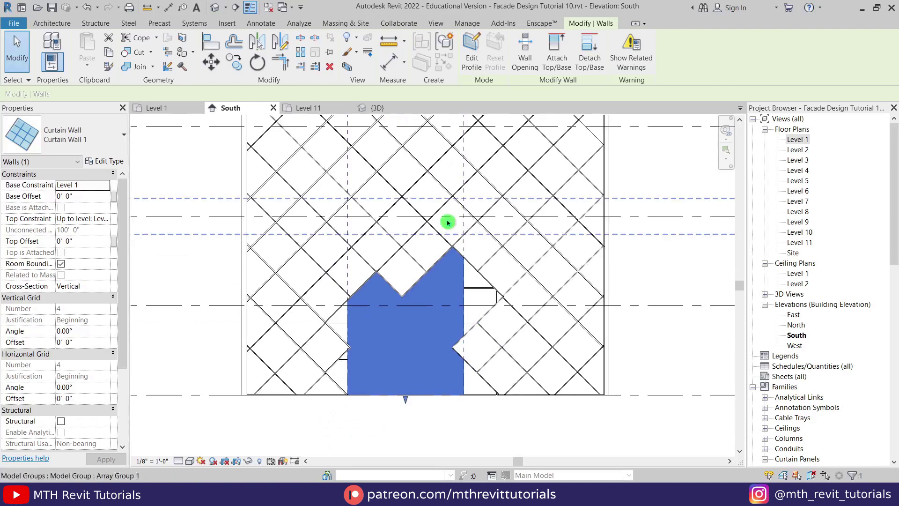
pyautogui.click(472, 63)
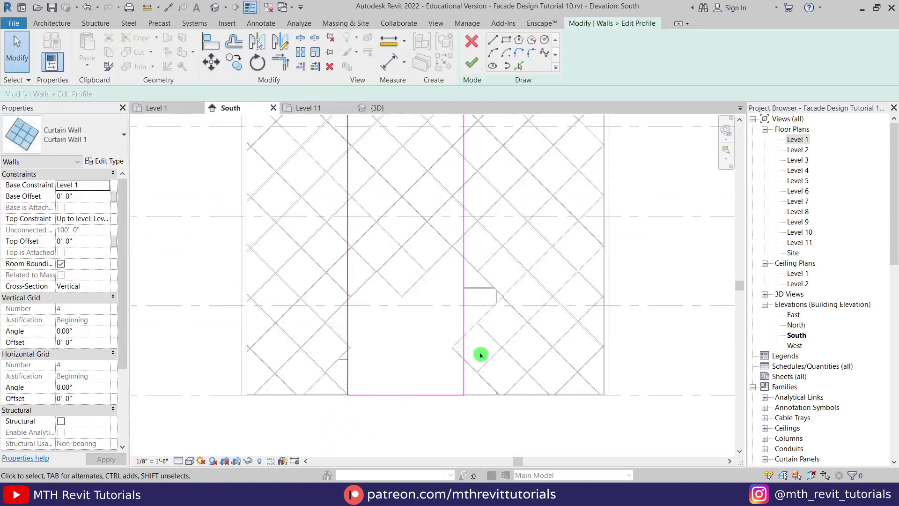
pyautogui.scroll(-5, 422, 438)
pyautogui.moveTo(366, 232); pyautogui.dragTo(508, 477)
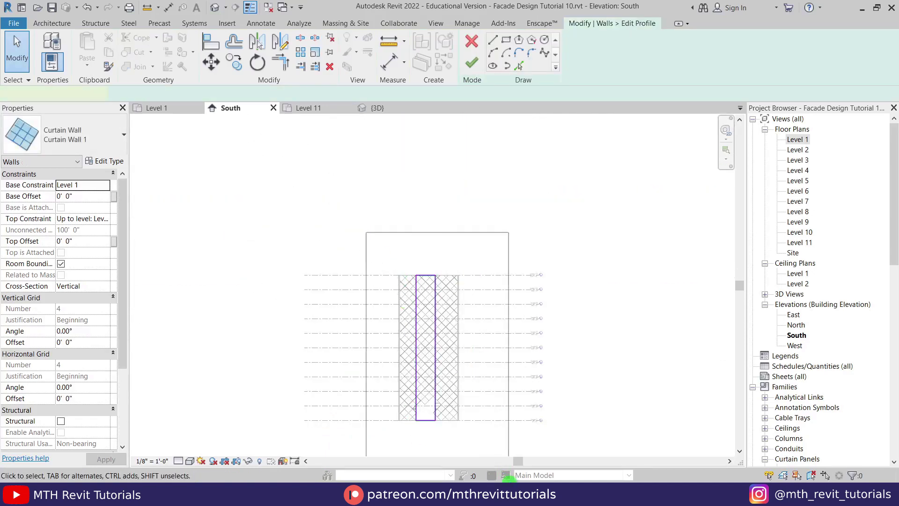
pyautogui.scroll(6, 392, 421)
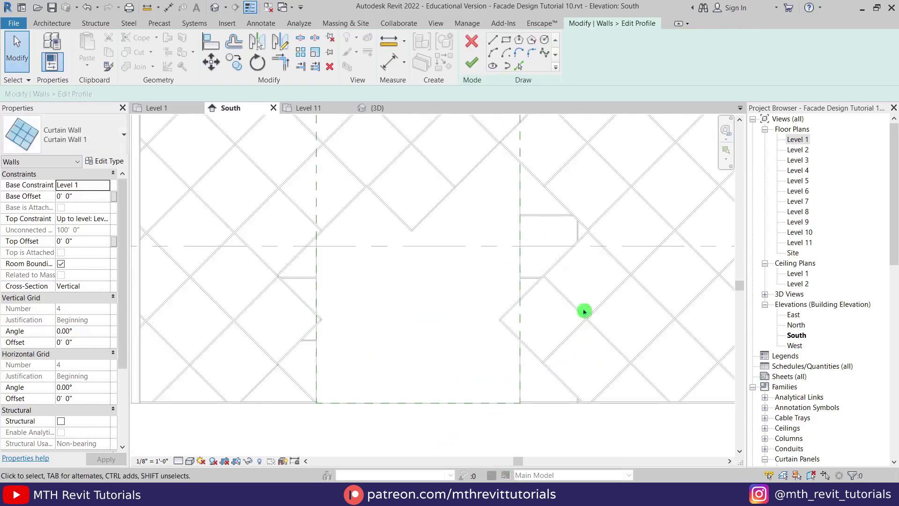
# Step: Pick profile lines along the diagonal mullion edges around the entrance opening and trim them into its stepped outline
pyautogui.click(519, 66)
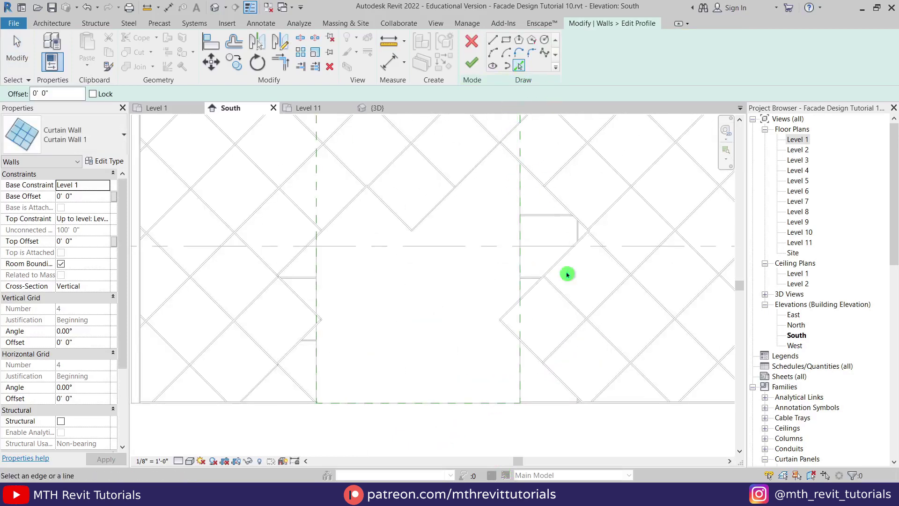
pyautogui.scroll(2, 558, 244)
pyautogui.moveTo(481, 372); pyautogui.dragTo(539, 453, button='middle')
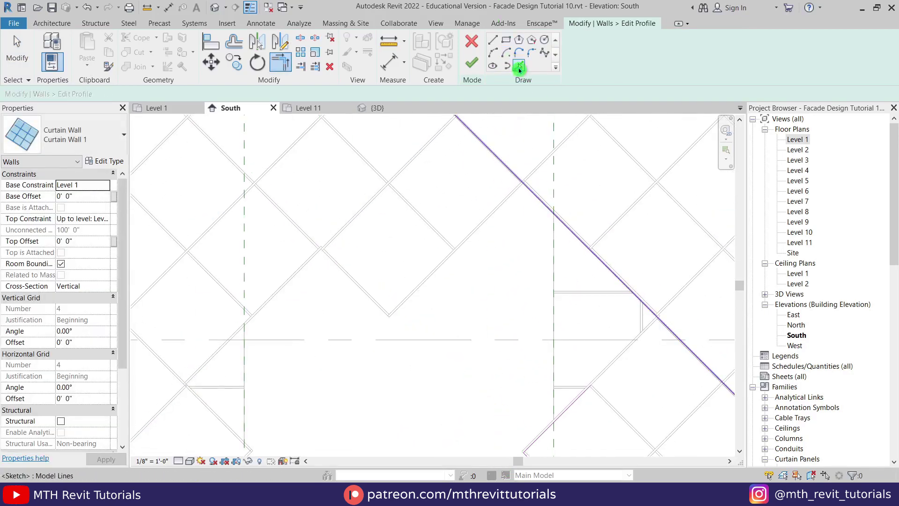
pyautogui.click(517, 192)
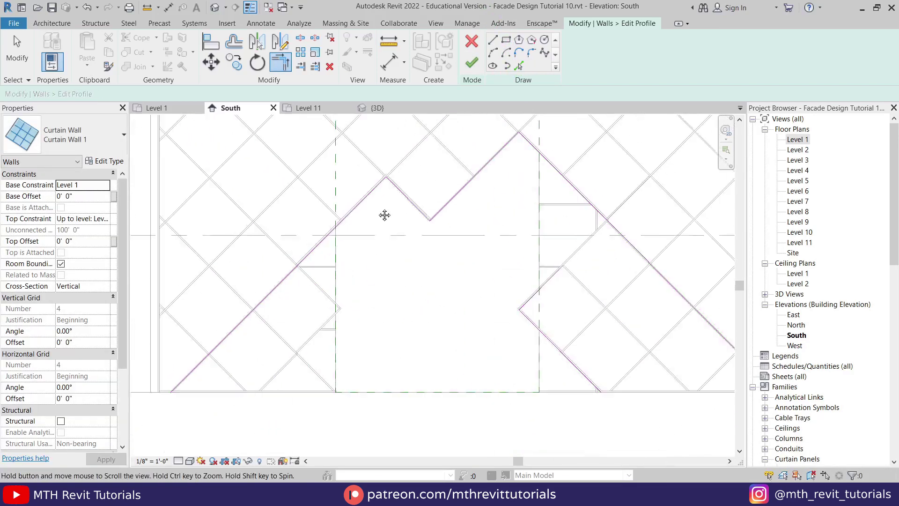
pyautogui.click(323, 273)
pyautogui.click(519, 67)
pyautogui.click(315, 360)
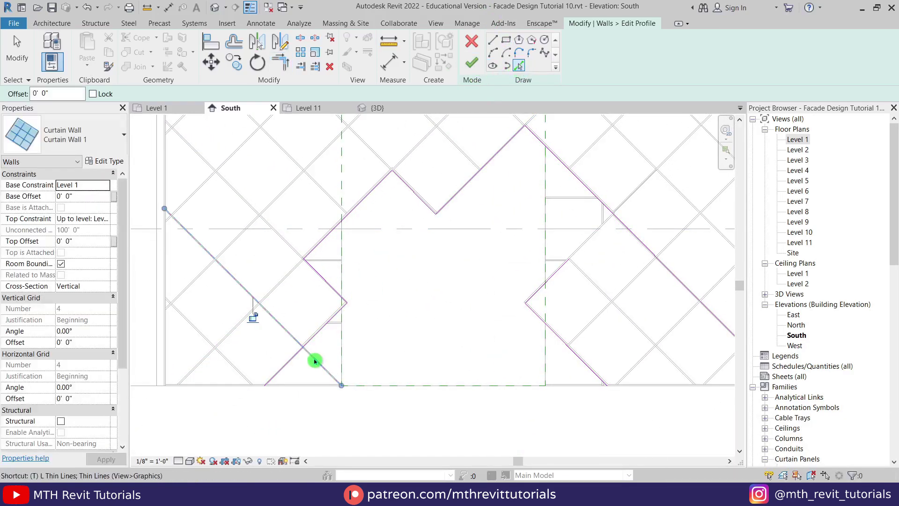
# Step: Close the profile with a base line between the opening's two lower ends and trim the remaining corners
pyautogui.click(493, 39)
pyautogui.click(342, 385)
pyautogui.click(607, 385)
pyautogui.press('Escape')
pyautogui.press('Escape')
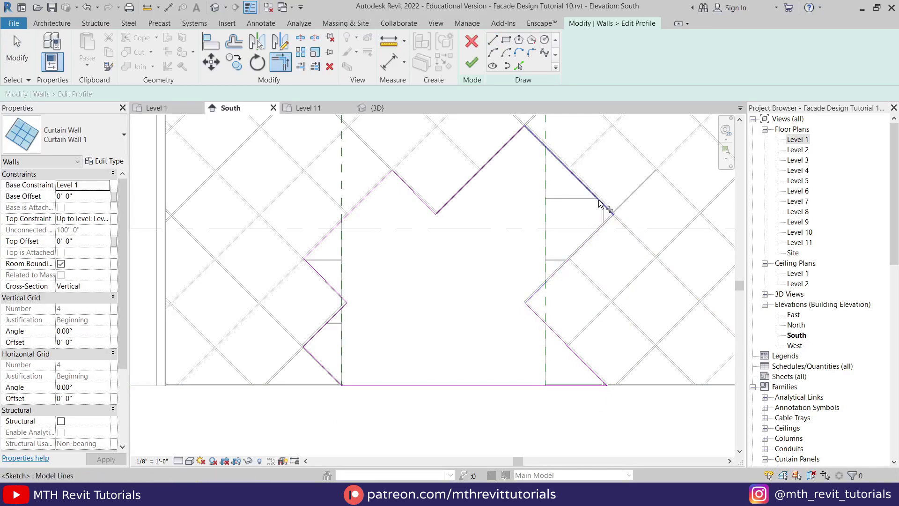
# Step: Finish the curtain wall's profile edit and inspect the glazed entrance from an angle in the 3D view
pyautogui.scroll(-3, 603, 201)
pyautogui.moveTo(368, 186); pyautogui.dragTo(628, 378)
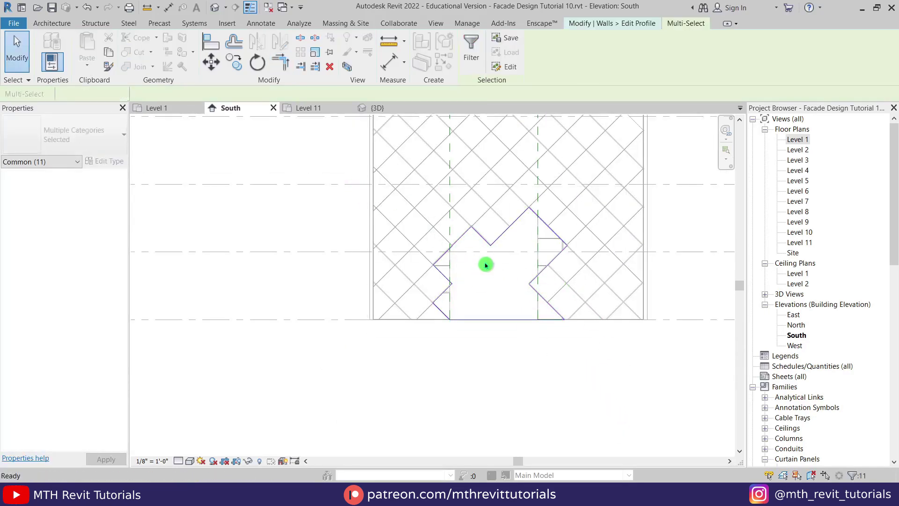
pyautogui.click(486, 263)
pyautogui.click(474, 71)
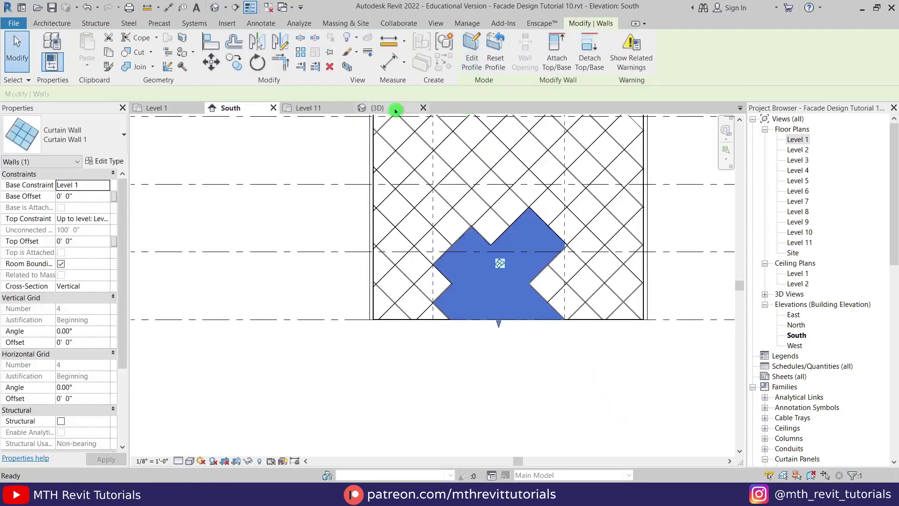
pyautogui.click(214, 9)
pyautogui.click(487, 357)
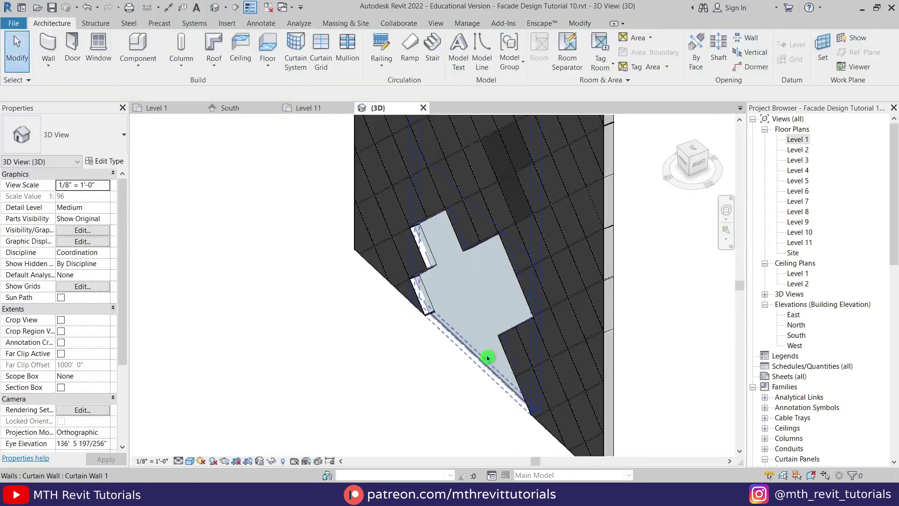
pyautogui.keyDown('shift'); pyautogui.moveTo(488, 358); pyautogui.dragTo(482, 377, button='middle'); pyautogui.keyUp('shift')
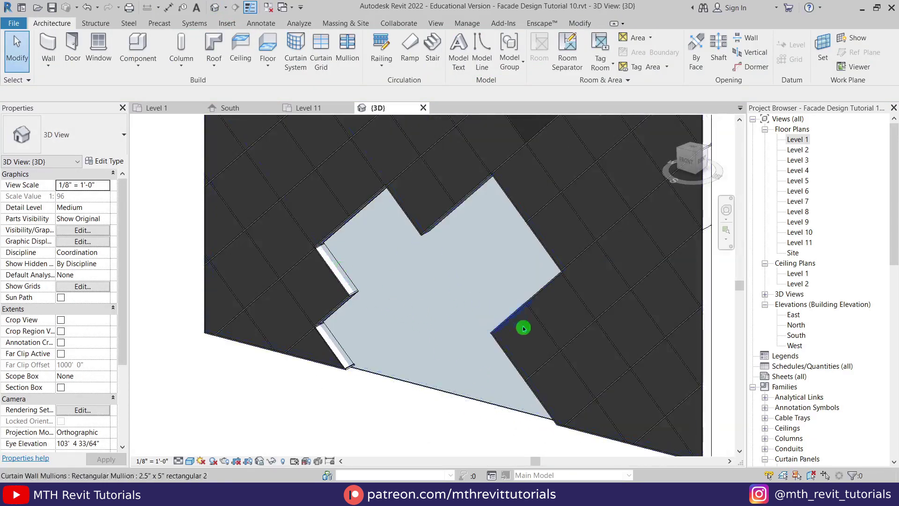
# Step: Draw a Generic - 5" wall on Level 1, up to Level 2, about 11' 10" long across the entrance opening
pyautogui.doubleClick(795, 140)
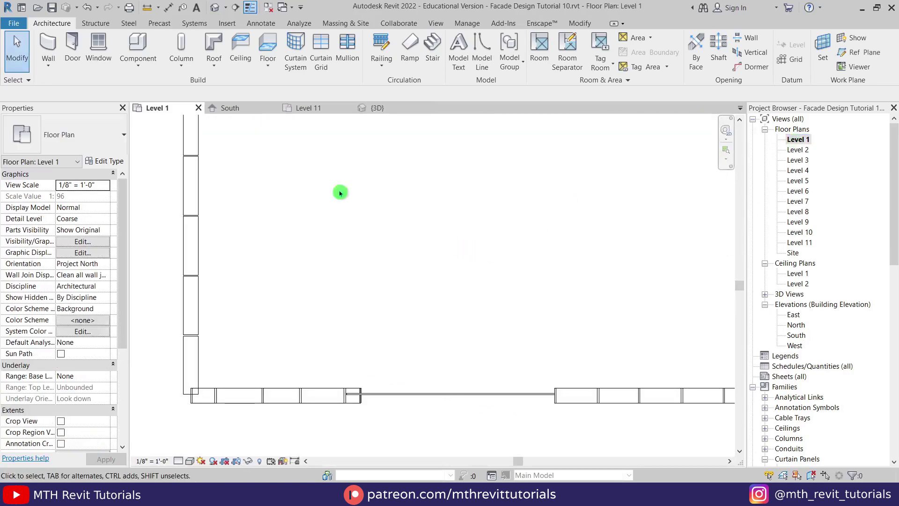
pyautogui.click(46, 44)
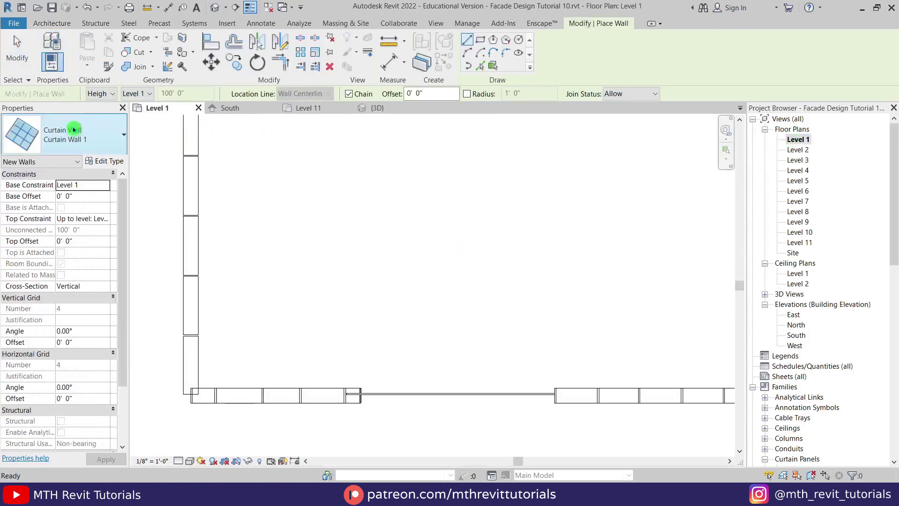
pyautogui.click(70, 136)
pyautogui.scroll(5, 64, 215)
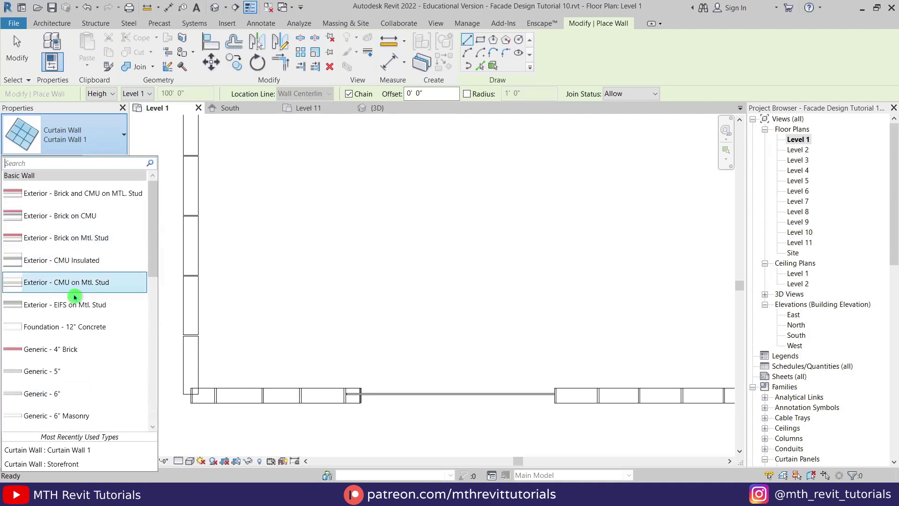
pyautogui.scroll(-2, 70, 286)
pyautogui.scroll(-1, 92, 322)
pyautogui.click(84, 287)
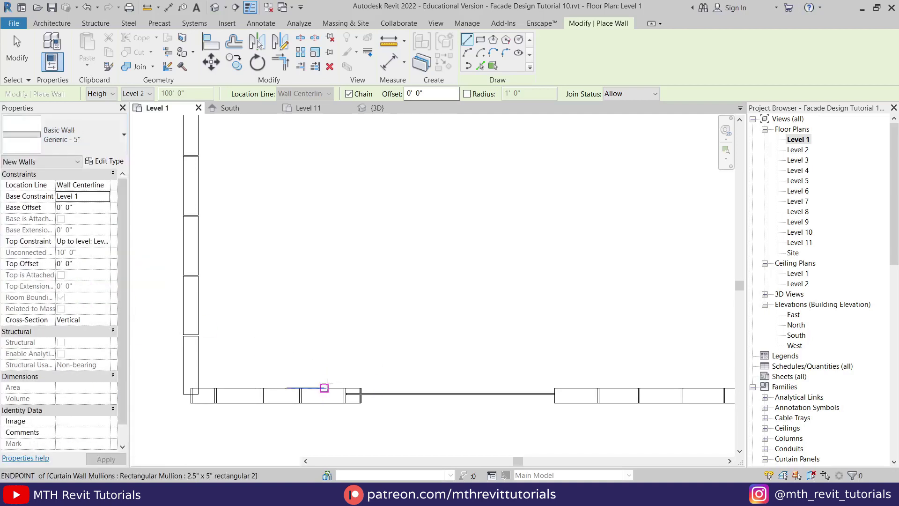
pyautogui.scroll(1, 365, 397)
pyautogui.scroll(1, 378, 399)
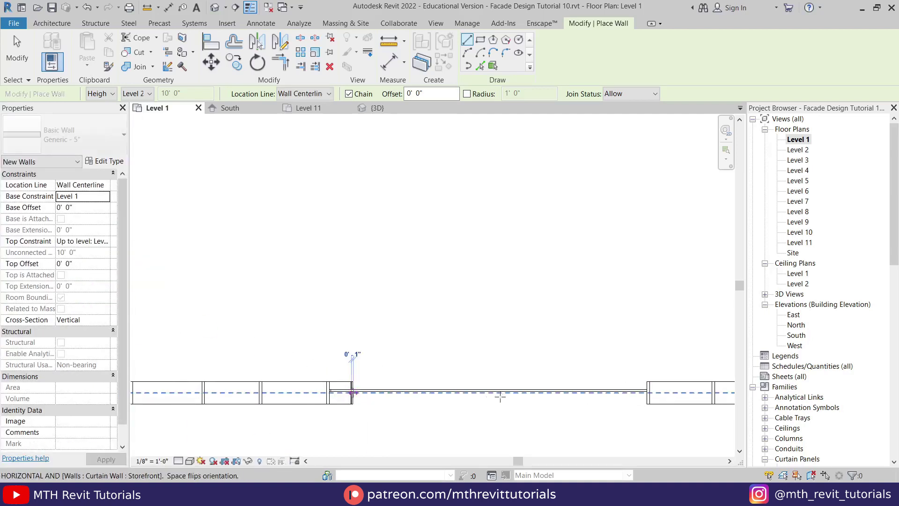
pyautogui.click(351, 393)
pyautogui.click(621, 394)
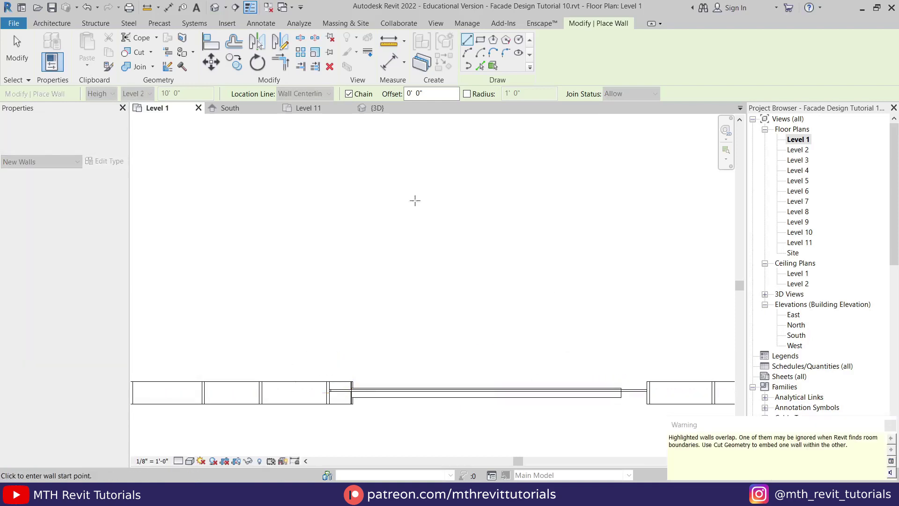
pyautogui.press('Escape')
pyautogui.press('Escape')
# Step: Edit the Generic - 5" wall's profile in the South elevation, deleting its side and base lines and keeping the top line
pyautogui.click(231, 107)
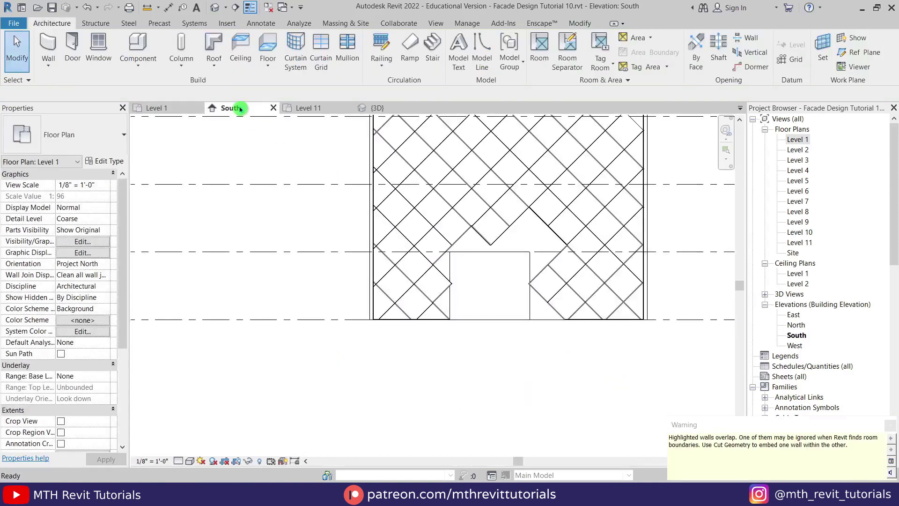
pyautogui.click(529, 261)
pyautogui.click(470, 62)
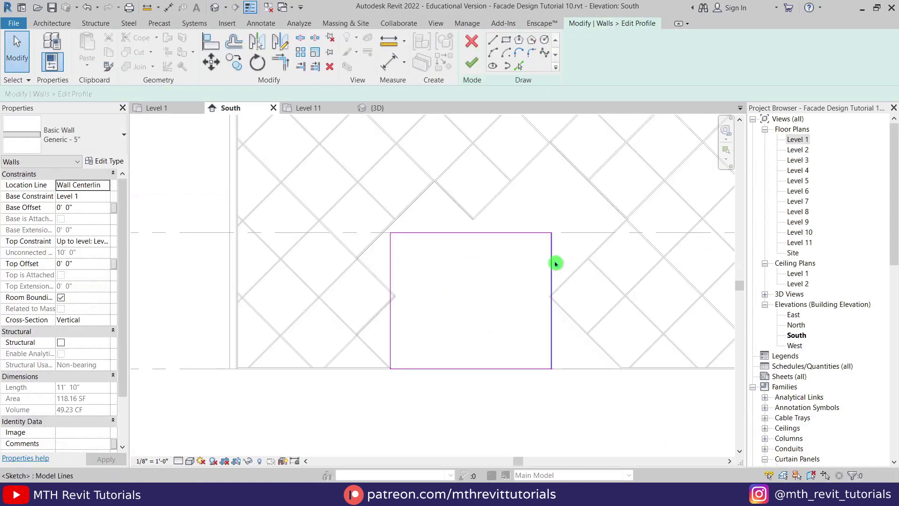
pyautogui.moveTo(615, 290); pyautogui.dragTo(377, 305)
pyautogui.moveTo(299, 315); pyautogui.dragTo(300, 314)
pyautogui.press('Delete')
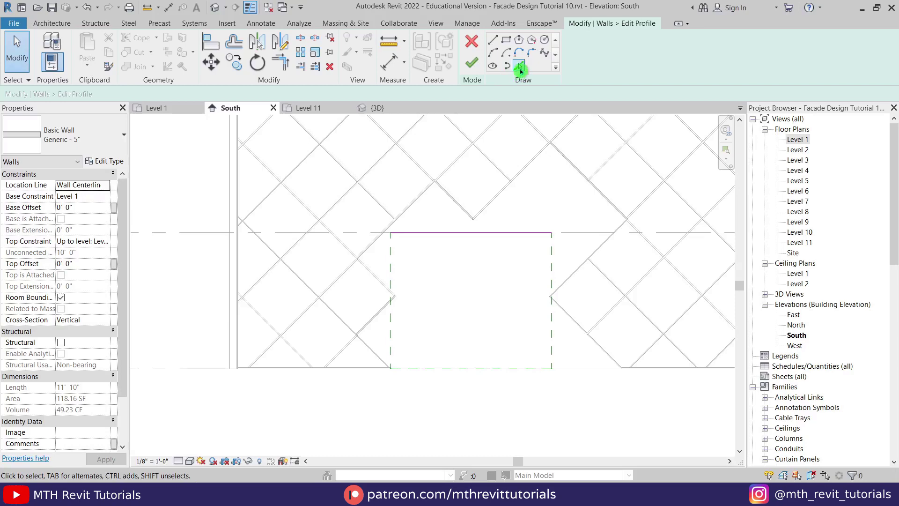
# Step: Pick profile lines along the diagonal mullion edges on both sides of the entrance and trim them to the top line
pyautogui.click(578, 269)
pyautogui.click(378, 253)
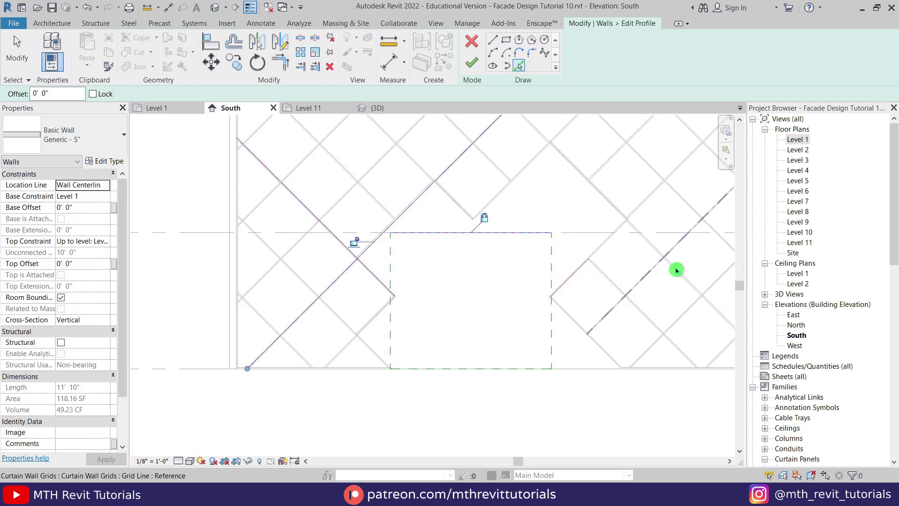
pyautogui.click(607, 243)
pyautogui.press('t')
pyautogui.press('r')
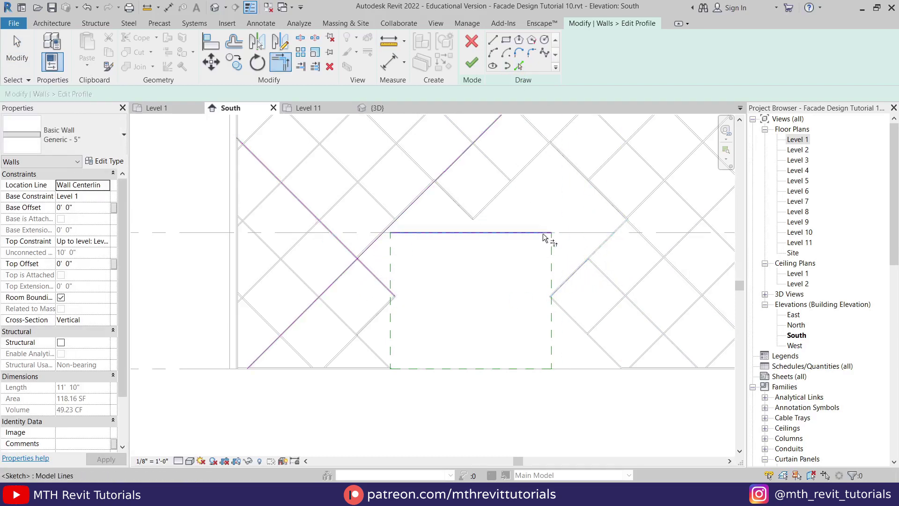
pyautogui.click(376, 246)
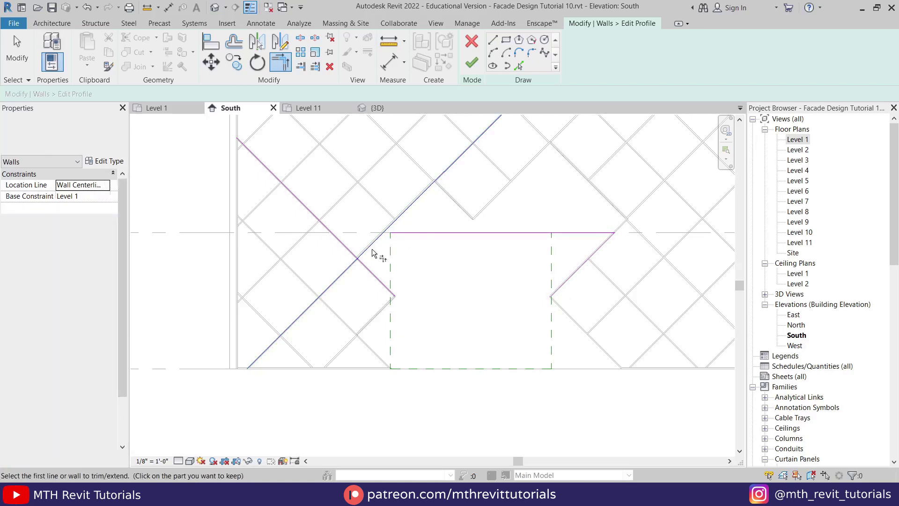
pyautogui.click(395, 241)
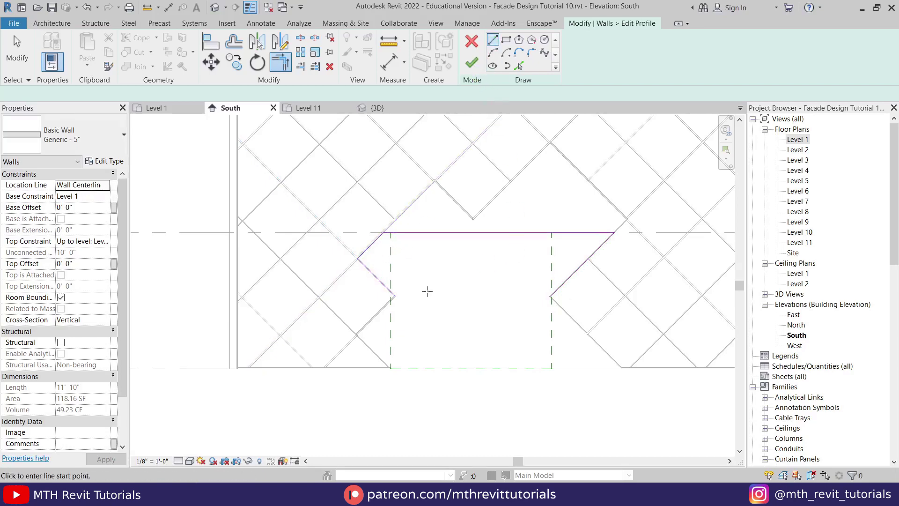
# Step: Close the profile with a horizontal line between the inner mullion corners, and raise it to the outer corners to form a shallow band
pyautogui.click(395, 296)
pyautogui.click(551, 296)
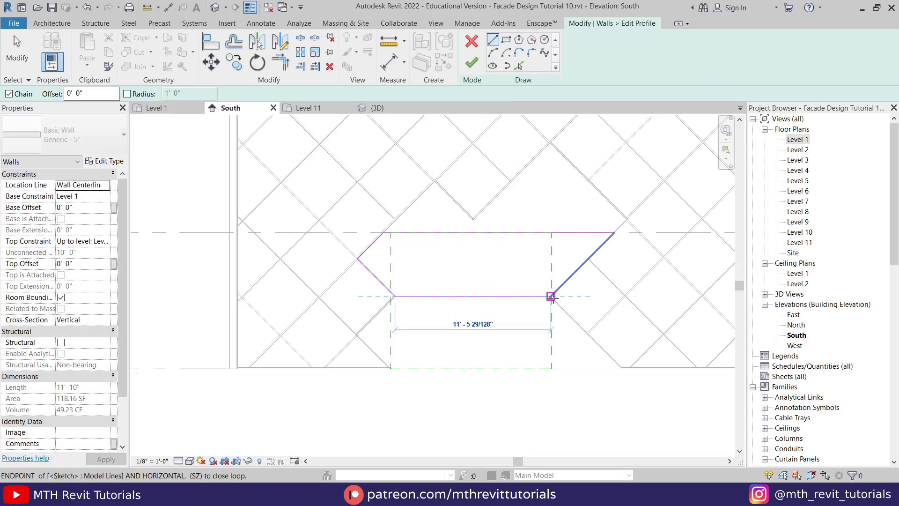
pyautogui.press('Escape')
pyautogui.press('Escape')
pyautogui.moveTo(458, 296); pyautogui.dragTo(466, 264)
pyautogui.press('Escape')
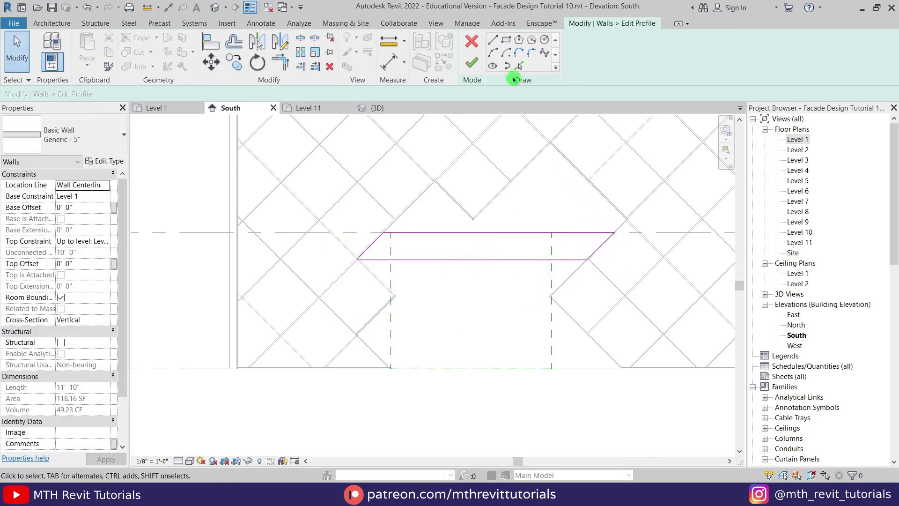
# Step: Finish the Generic - 5" wall's profile edit and view the band across the entrance in 3D
pyautogui.click(468, 68)
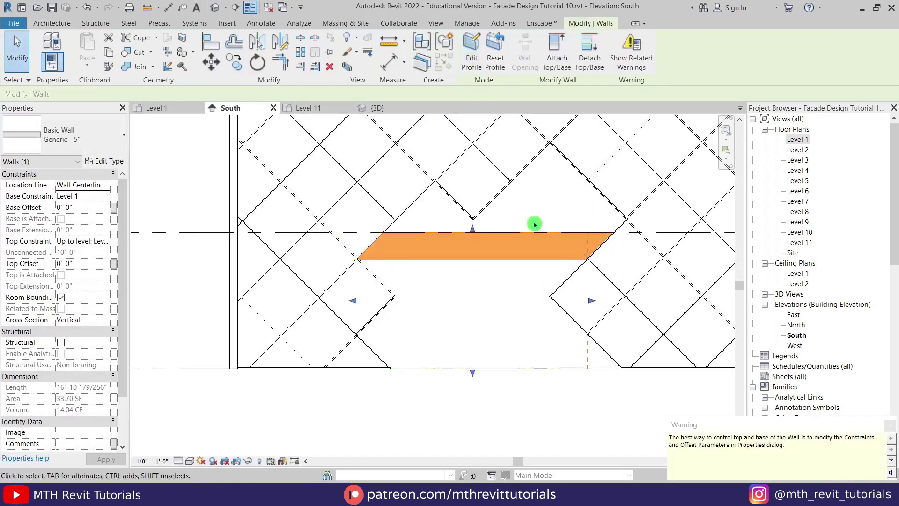
pyautogui.press('Escape')
pyautogui.click(214, 9)
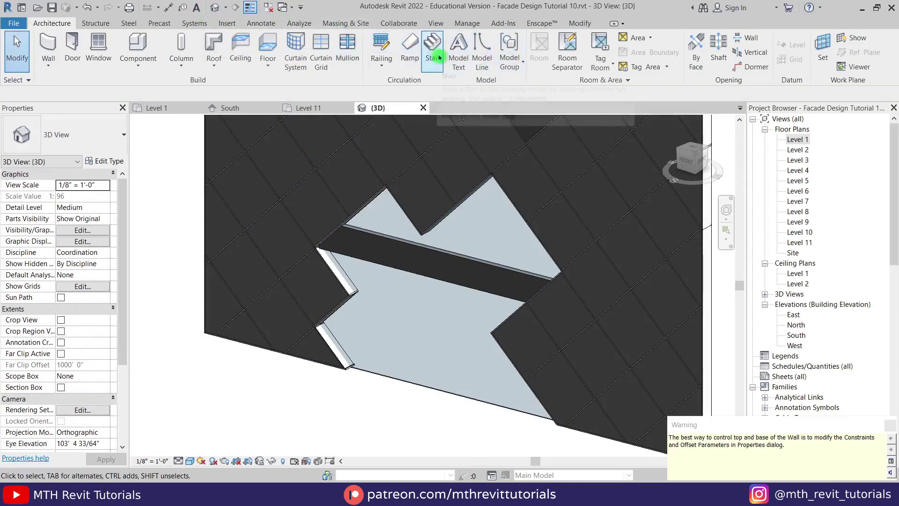
pyautogui.click(453, 58)
pyautogui.click(457, 321)
pyautogui.press('Escape')
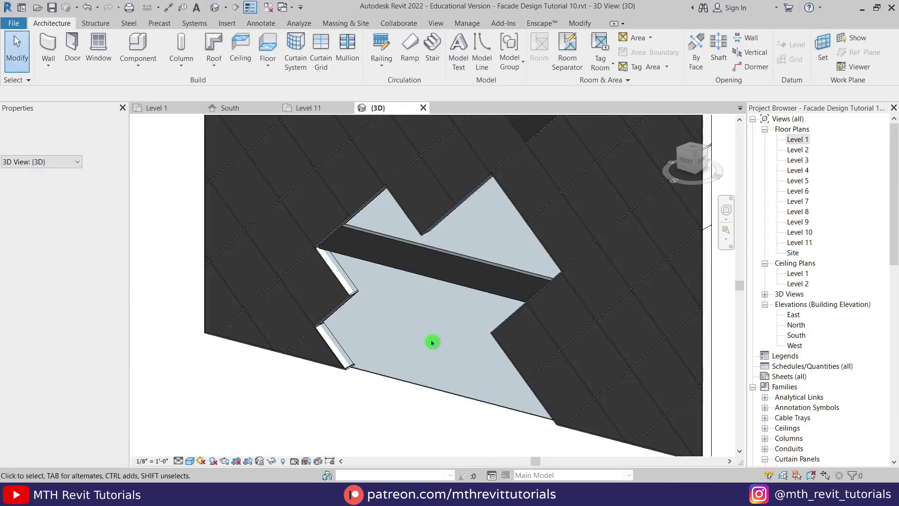
# Step: Place two vertical curtain grid lines through the entrance glazing in the South elevation and set their spacing to 6'
pyautogui.click(234, 108)
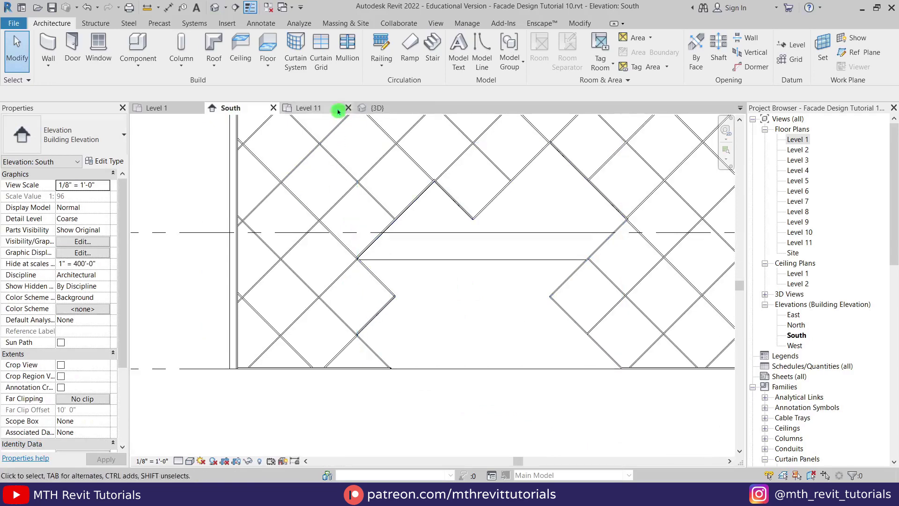
pyautogui.click(328, 70)
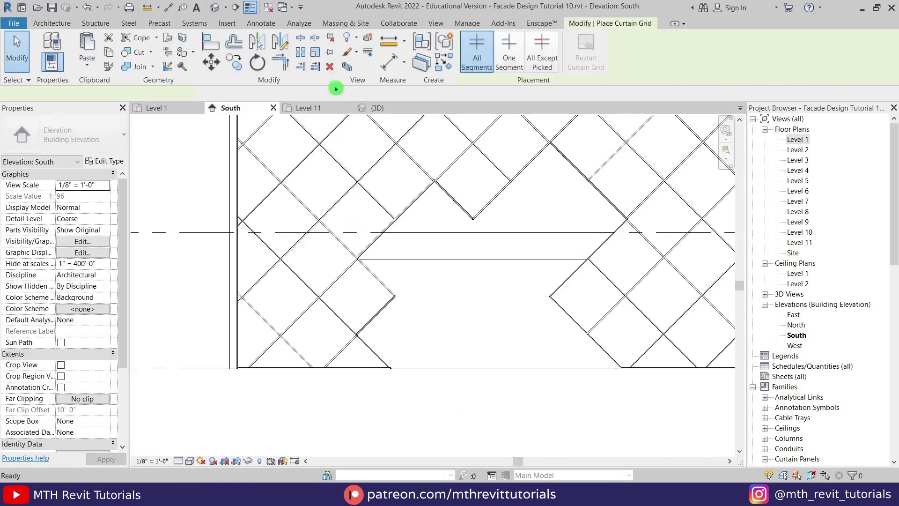
pyautogui.click(454, 371)
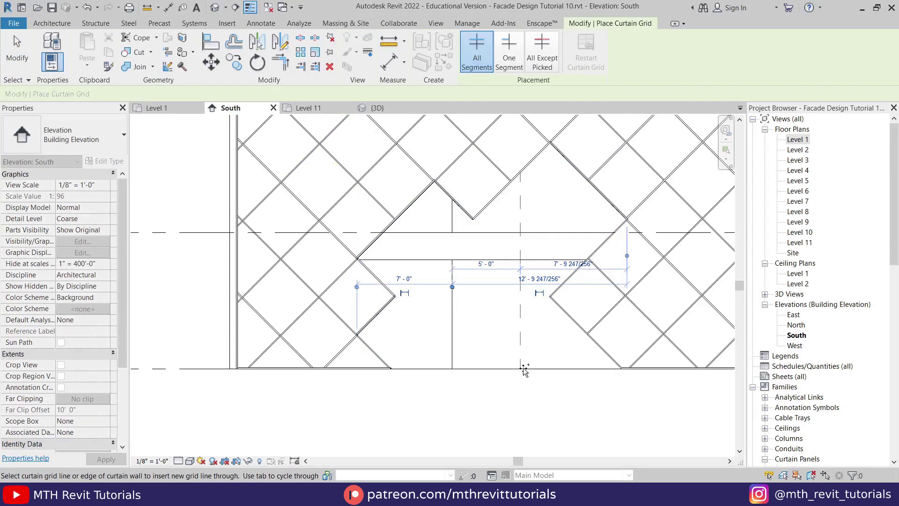
pyautogui.click(526, 366)
pyautogui.click(487, 277)
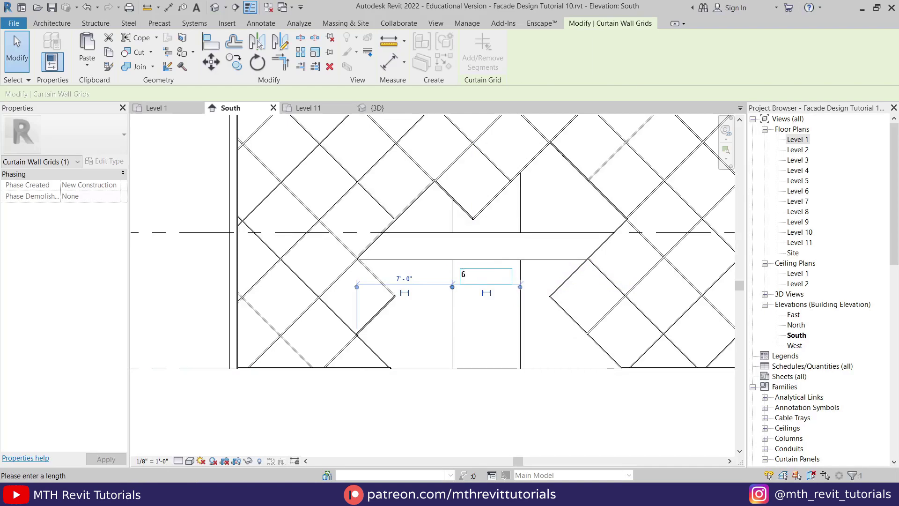
pyautogui.press('Return')
pyautogui.press('Escape')
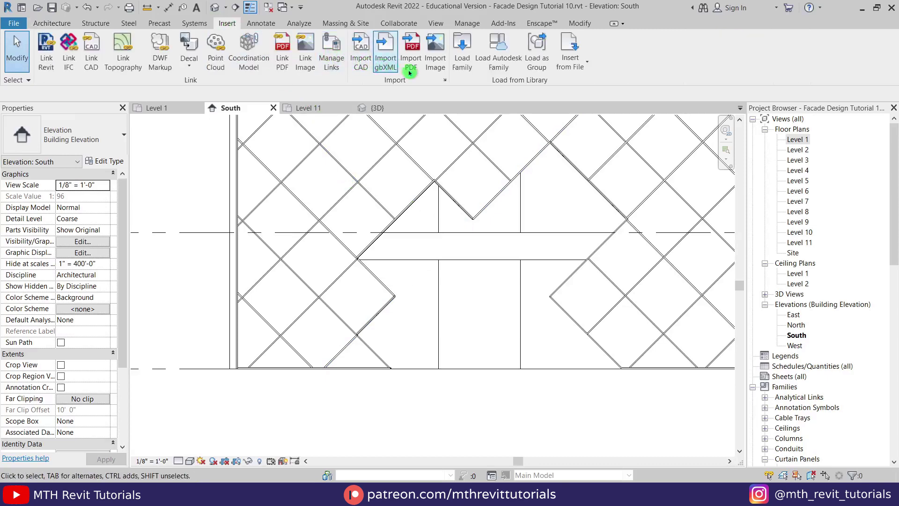
# Step: Load the Door-Curtain-Wall-Double-Storefront family from the Doors library folder
pyautogui.click(462, 52)
pyautogui.click(360, 142)
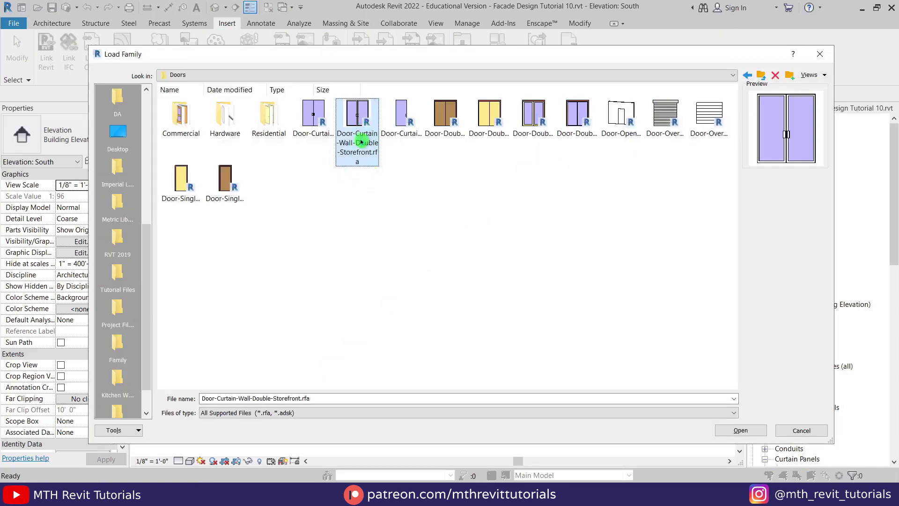
pyautogui.click(755, 430)
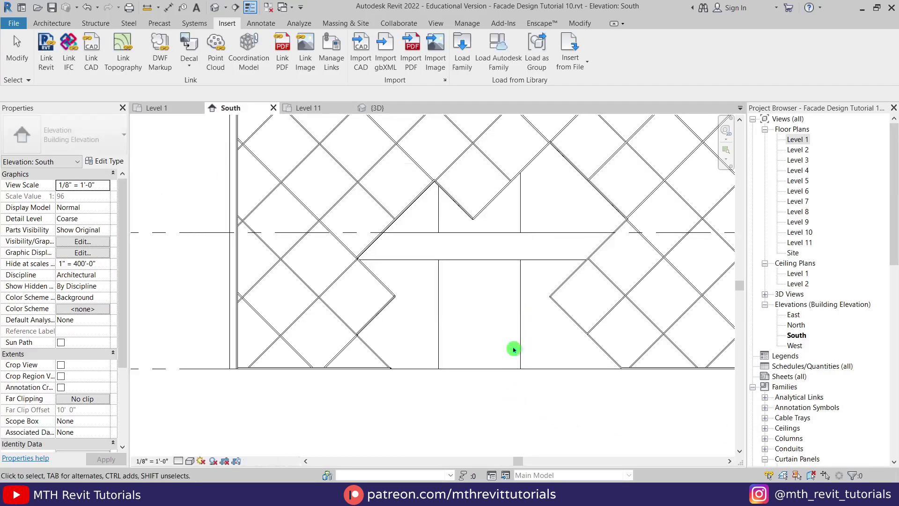
pyautogui.press('Tab')
pyautogui.press('Tab')
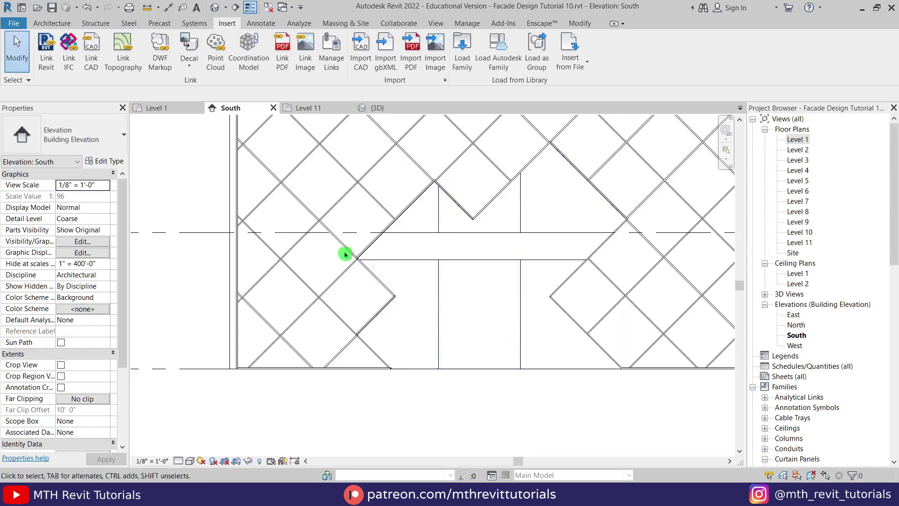
pyautogui.click(61, 24)
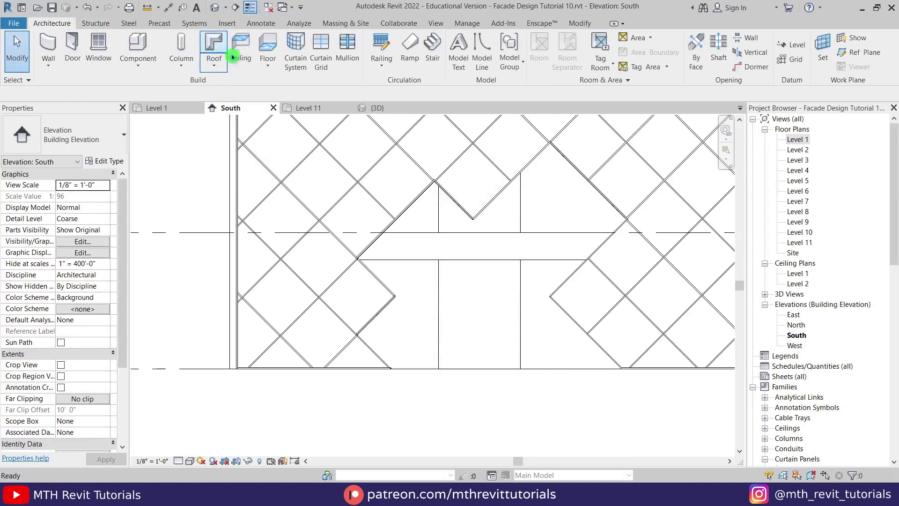
pyautogui.click(321, 54)
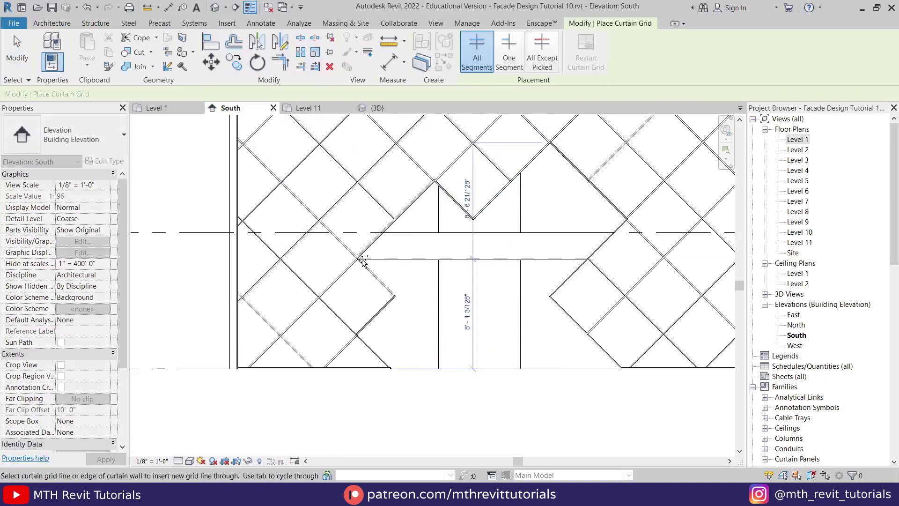
pyautogui.click(493, 294)
pyautogui.press('Escape')
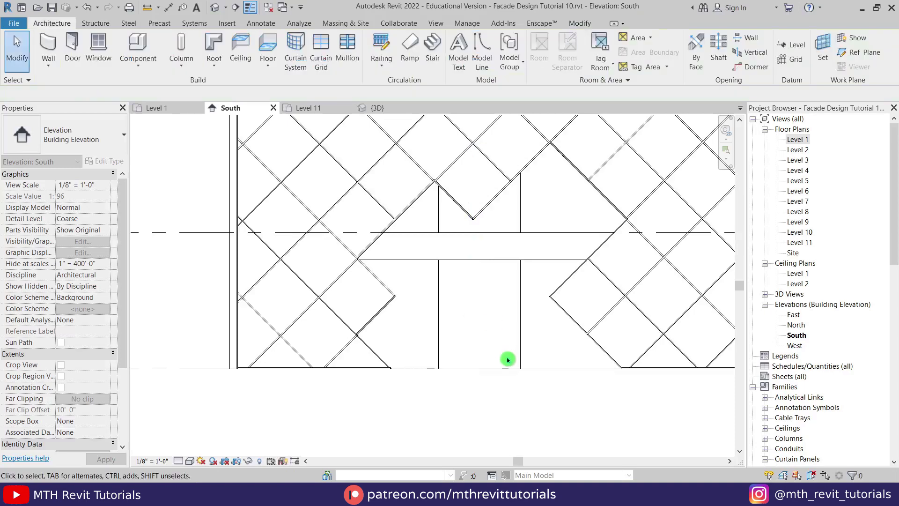
# Step: Change the glazed panel between the two vertical grid lines to the Door-Curtain-Wall-Double-Storefront type
pyautogui.click(522, 365)
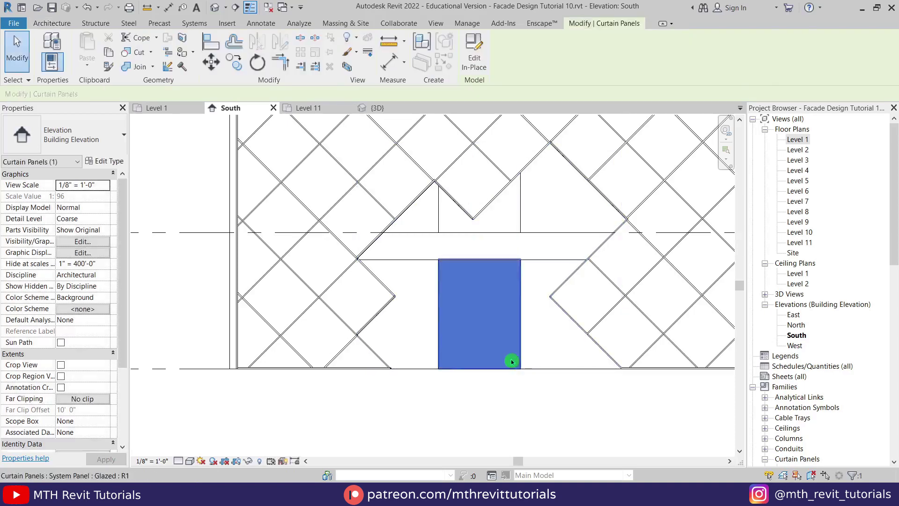
pyautogui.click(90, 144)
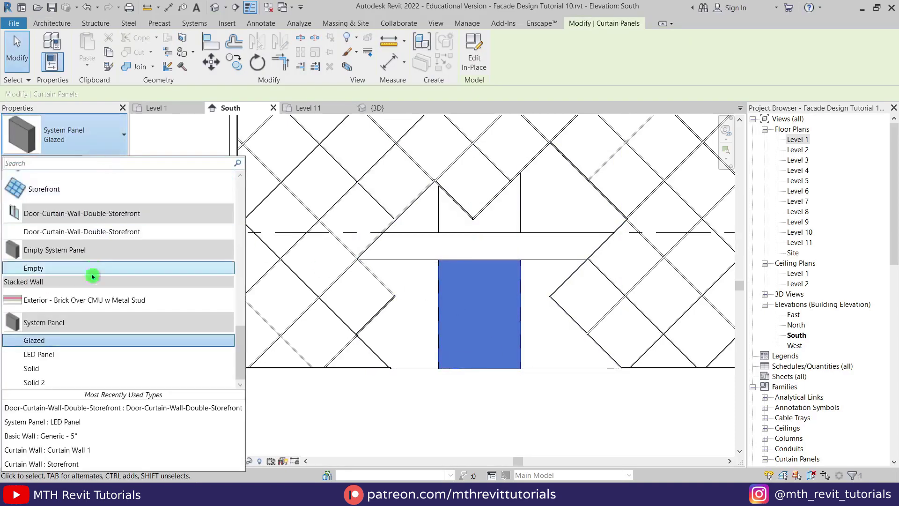
pyautogui.click(54, 231)
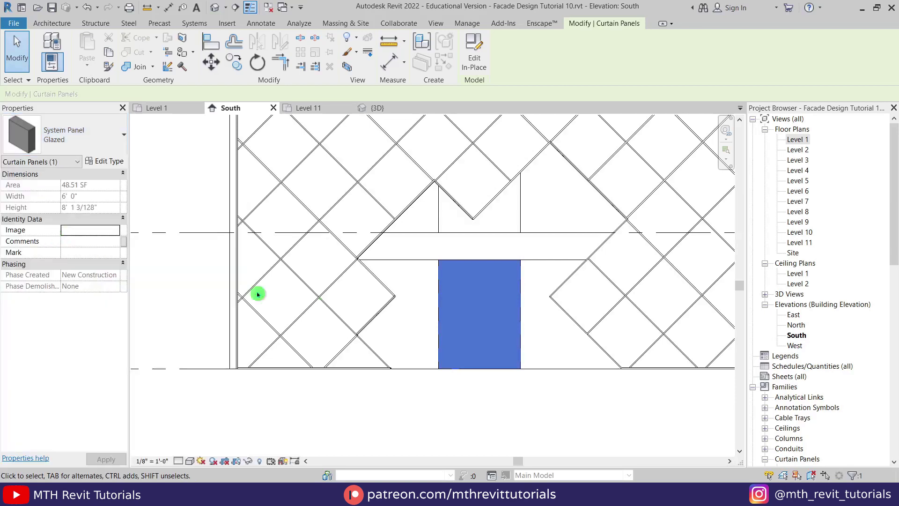
pyautogui.click(343, 431)
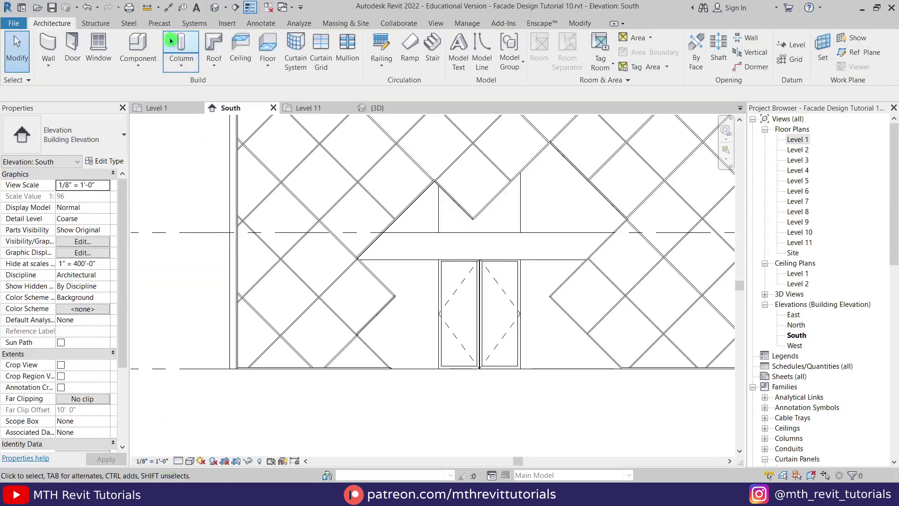
# Step: Show the entrance door in the 3D view and set that view's detail level to Fine
pyautogui.click(213, 9)
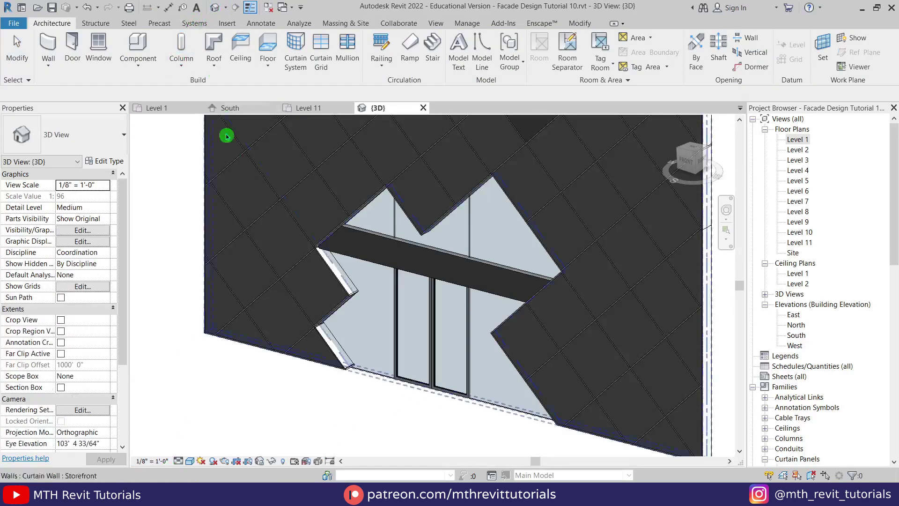
pyautogui.click(179, 461)
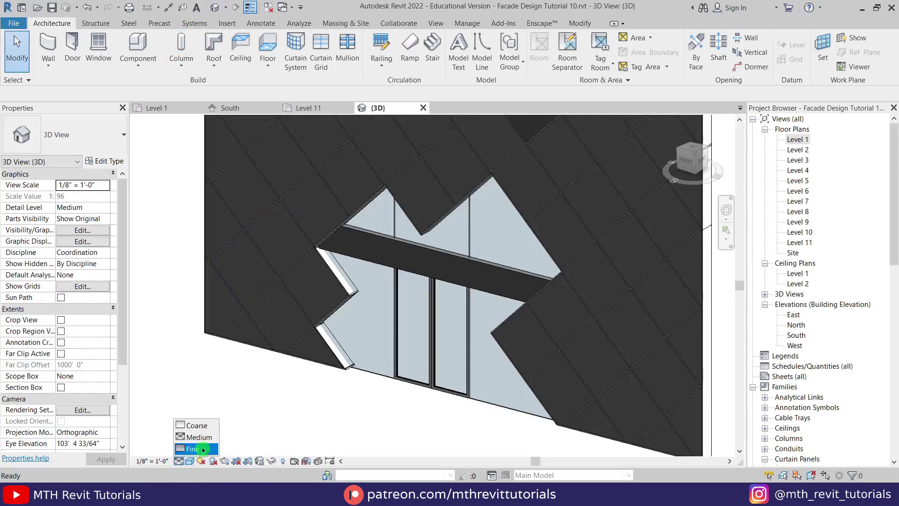
pyautogui.click(196, 449)
pyautogui.scroll(2, 428, 352)
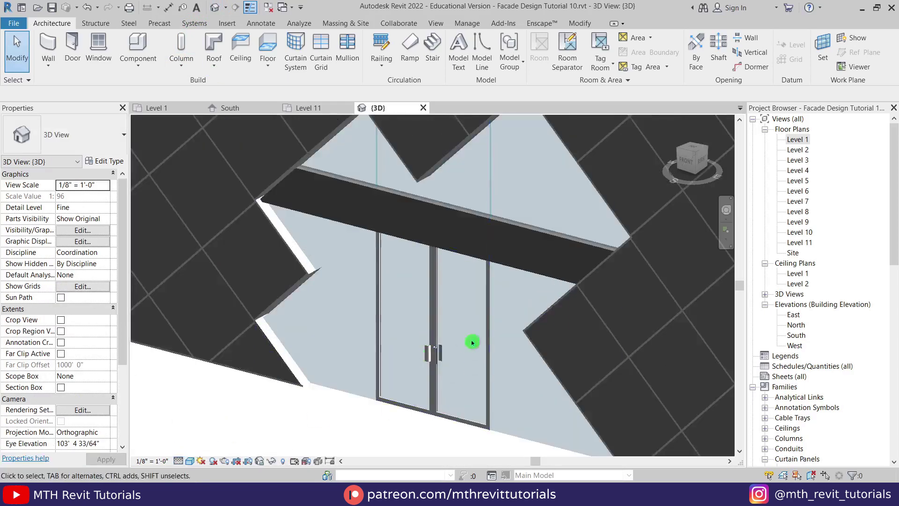
pyautogui.moveTo(466, 182); pyautogui.dragTo(416, 234, button='middle')
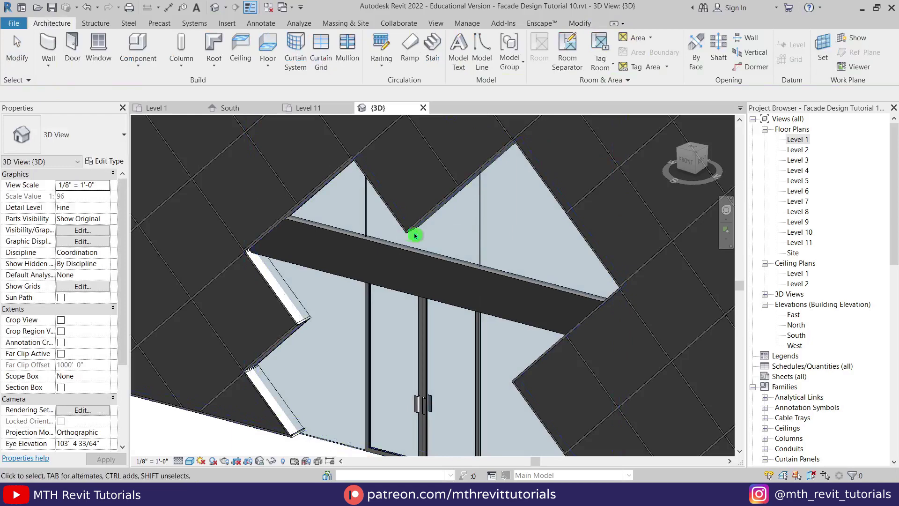
# Step: Remove the segments above the solid band from both vertical curtain grid lines of the entrance glazing
pyautogui.click(480, 237)
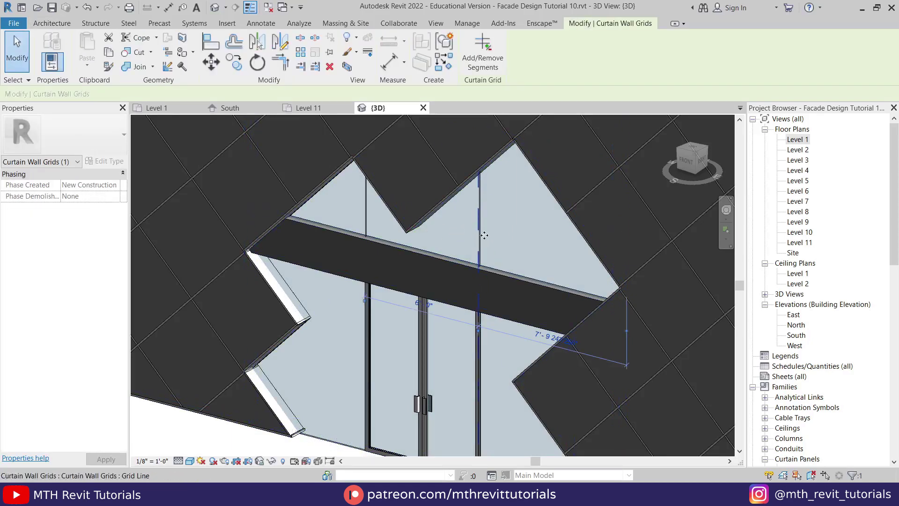
pyautogui.click(490, 66)
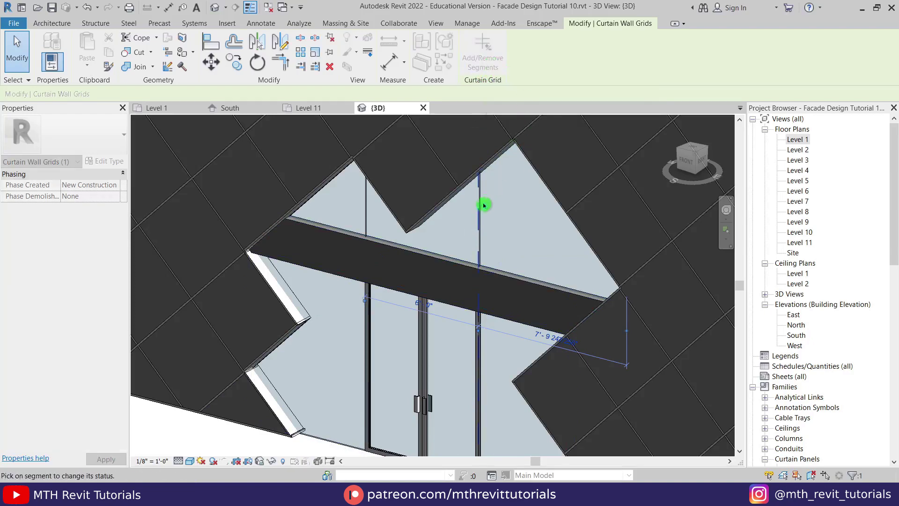
pyautogui.click(479, 251)
pyautogui.press('Escape')
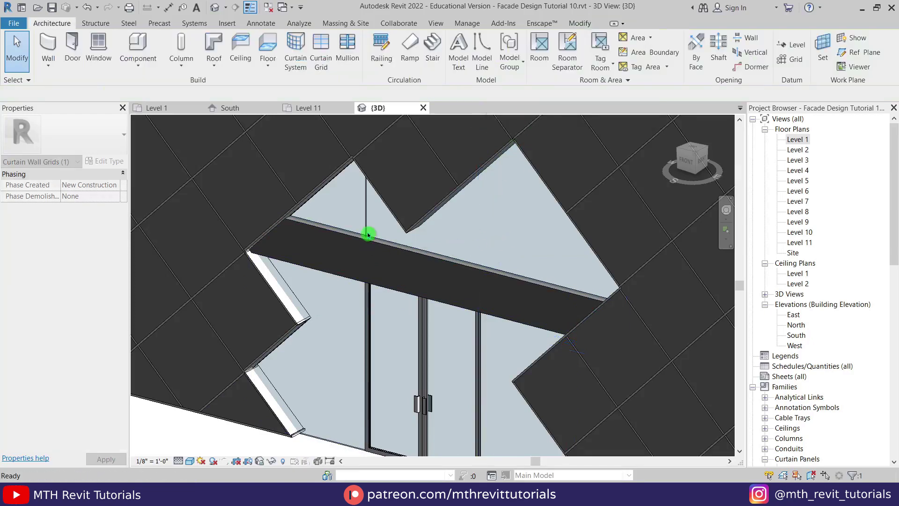
pyautogui.click(370, 221)
pyautogui.press('Escape')
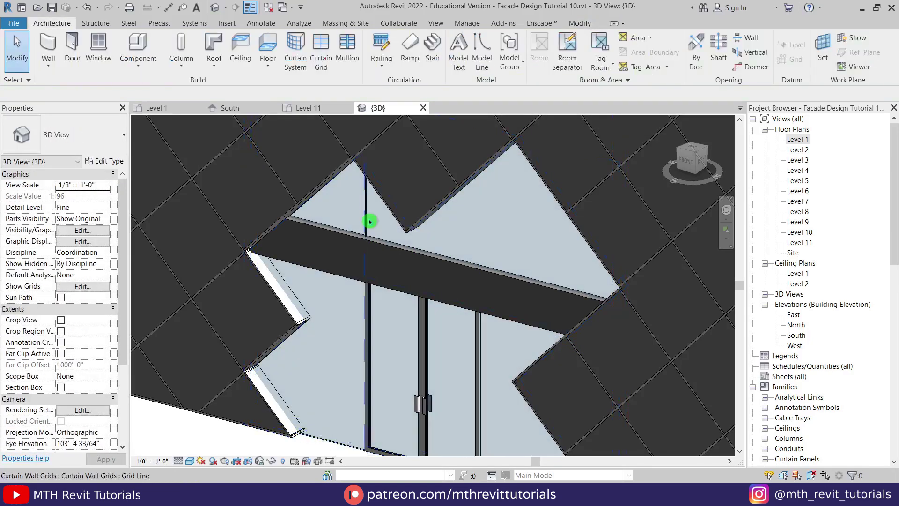
pyautogui.click(370, 221)
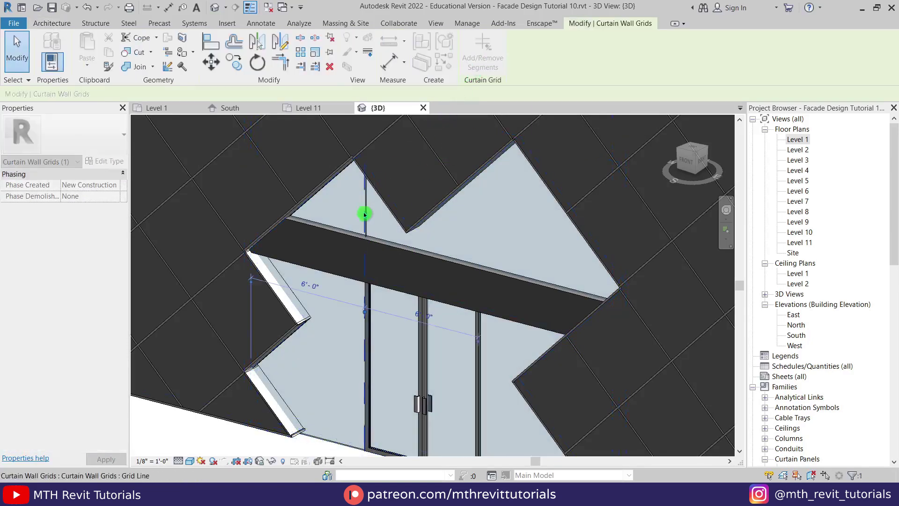
pyautogui.press('Escape')
# Step: Reveal hidden elements in 3D, unhide the tower's chain of curtain walls, and leave the reveal mode
pyautogui.scroll(-3, 345, 261)
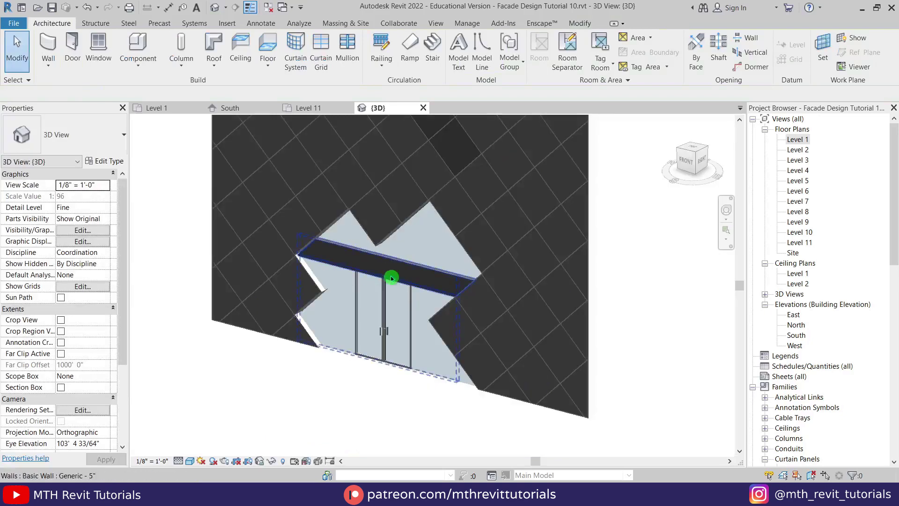
pyautogui.moveTo(391, 277); pyautogui.dragTo(408, 325, button='middle')
pyautogui.scroll(-3, 385, 291)
pyautogui.press('r')
pyautogui.press('h')
pyautogui.keyDown('shift'); pyautogui.moveTo(386, 291); pyautogui.dragTo(542, 355, button='middle'); pyautogui.keyUp('shift')
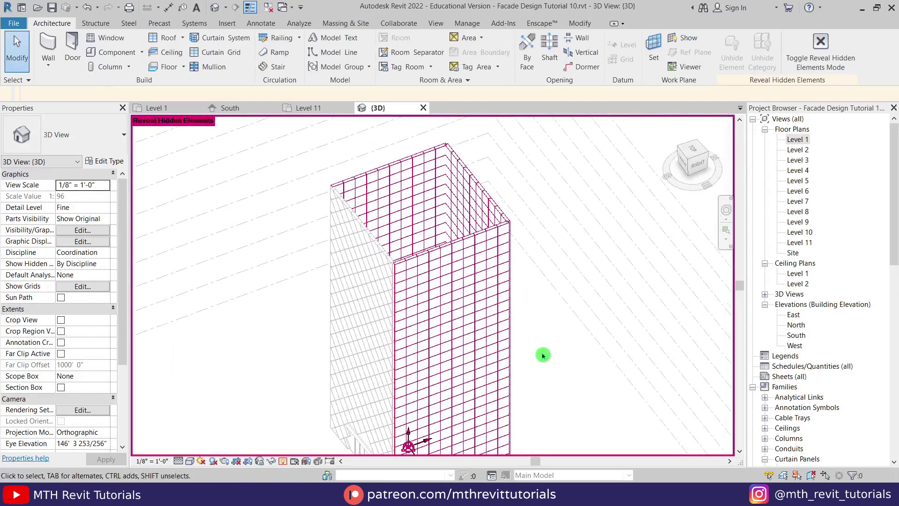
pyautogui.click(414, 168)
pyautogui.press('Escape')
pyautogui.press('Tab')
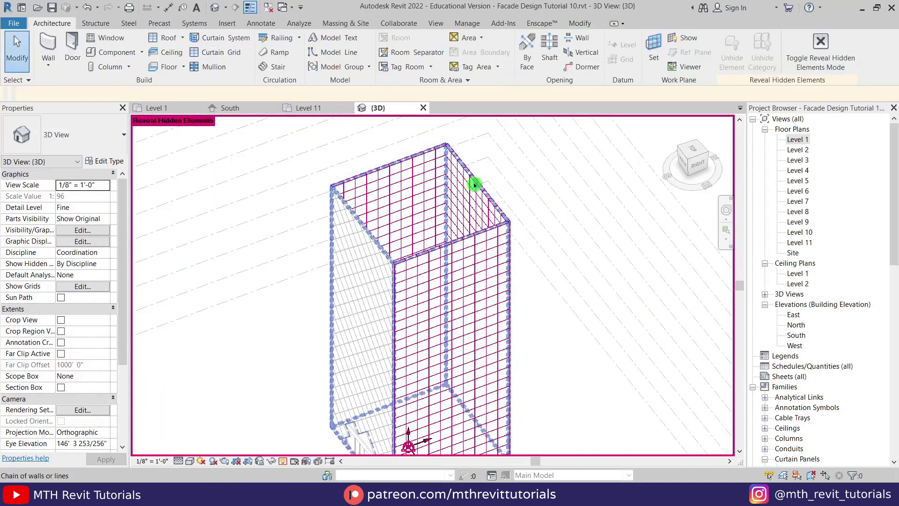
pyautogui.click(474, 185)
pyautogui.rightClick(475, 185)
pyautogui.moveTo(487, 240)
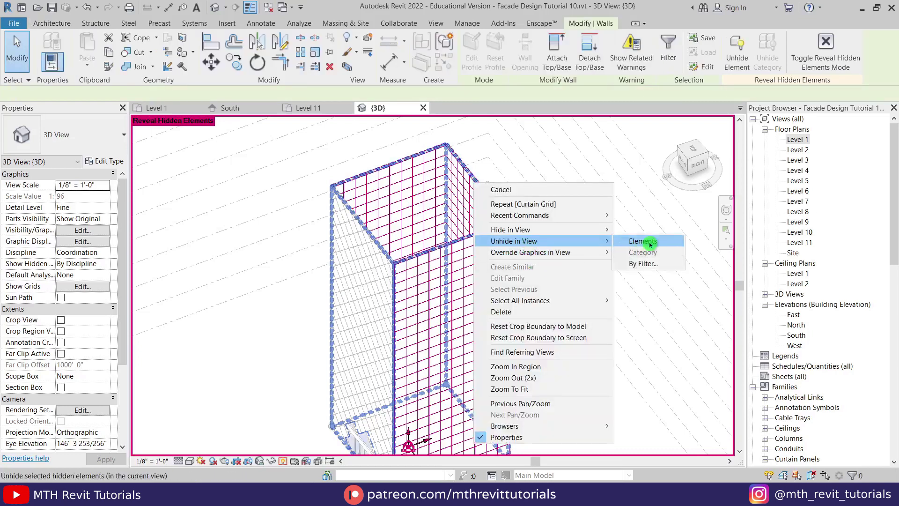
pyautogui.click(638, 244)
pyautogui.press('Escape')
pyautogui.press('r')
pyautogui.press('h')
pyautogui.keyDown('shift'); pyautogui.moveTo(466, 267); pyautogui.dragTo(512, 297, button='middle'); pyautogui.keyUp('shift')
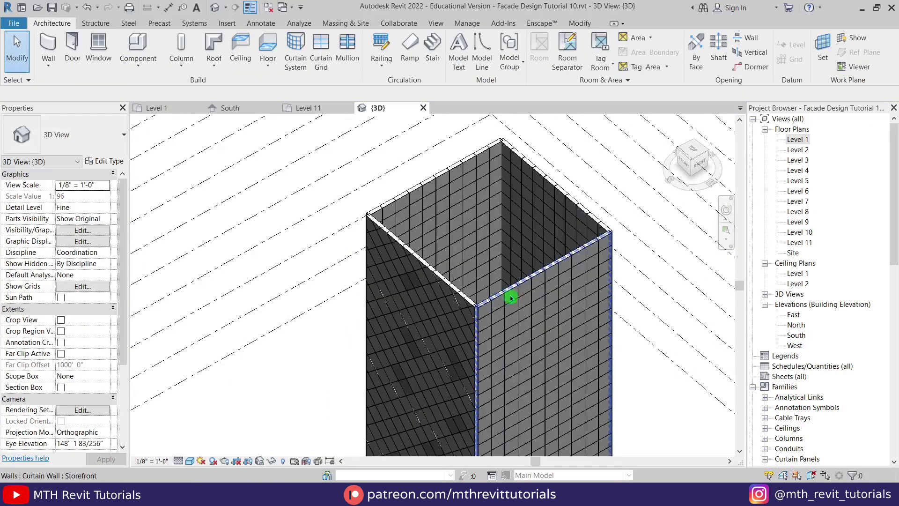
# Step: Select the three Storefront curtain walls on the tower's sides without the entrance facade
pyautogui.click(512, 286)
pyautogui.keyDown('ctrl'); pyautogui.click(552, 186); pyautogui.keyUp('ctrl')
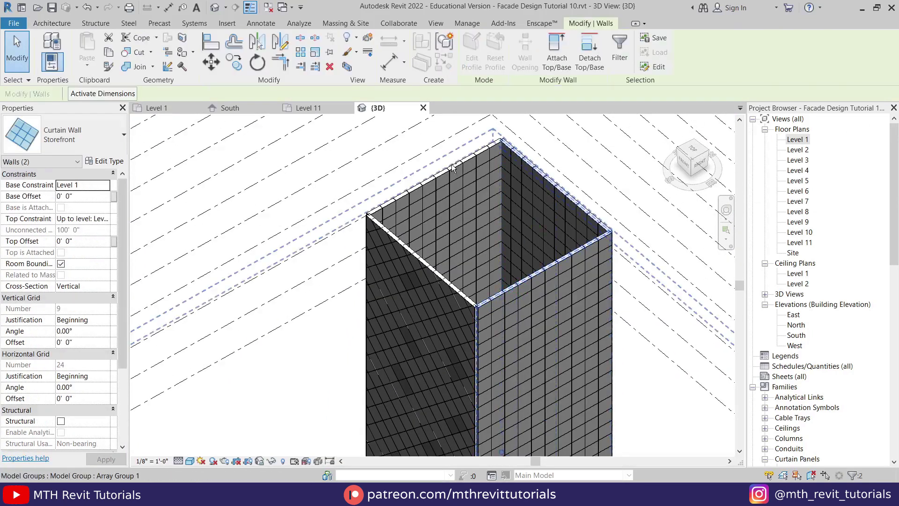
pyautogui.keyDown('ctrl'); pyautogui.click(456, 172); pyautogui.keyUp('ctrl')
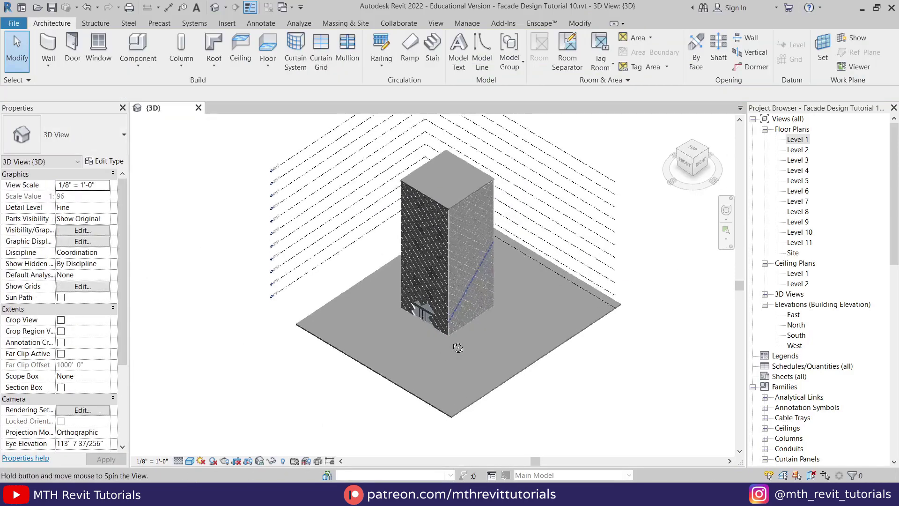
# Step: Examine the finished tower, its diagonal facades and the entrance from several angles in 3D
pyautogui.scroll(5, 457, 281)
pyautogui.keyDown('shift'); pyautogui.moveTo(458, 281); pyautogui.dragTo(650, 241, button='middle'); pyautogui.keyUp('shift')
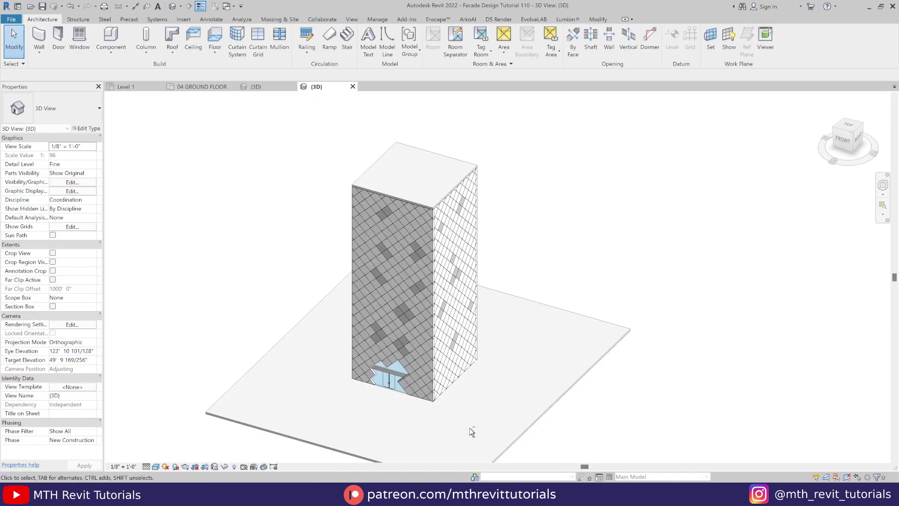
pyautogui.keyDown('shift'); pyautogui.moveTo(414, 429); pyautogui.dragTo(462, 353, button='middle'); pyautogui.keyUp('shift')
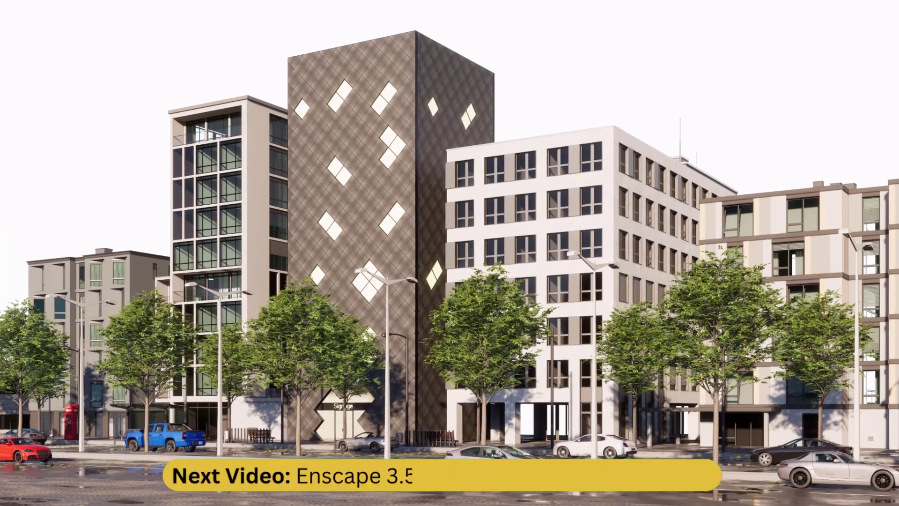